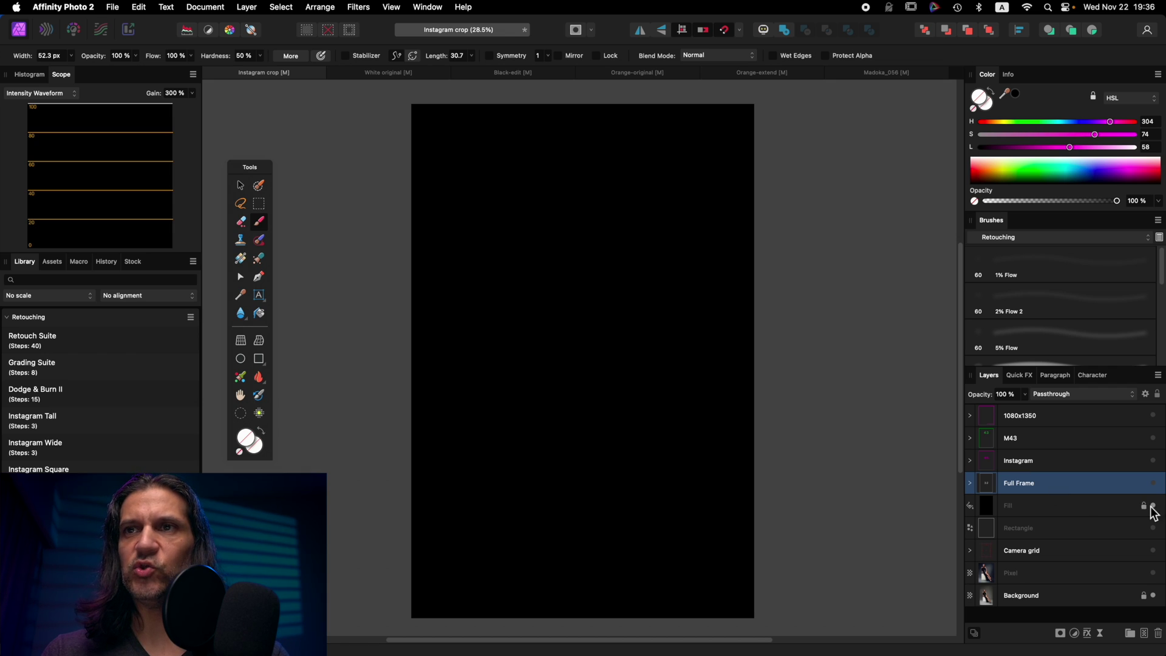
Toggle the Full Frame 3:2, M43 4:3 and Instagram 4:5 guides, then switch to the White original document
{"action": "left_click", "coordinate": [1154, 483]}
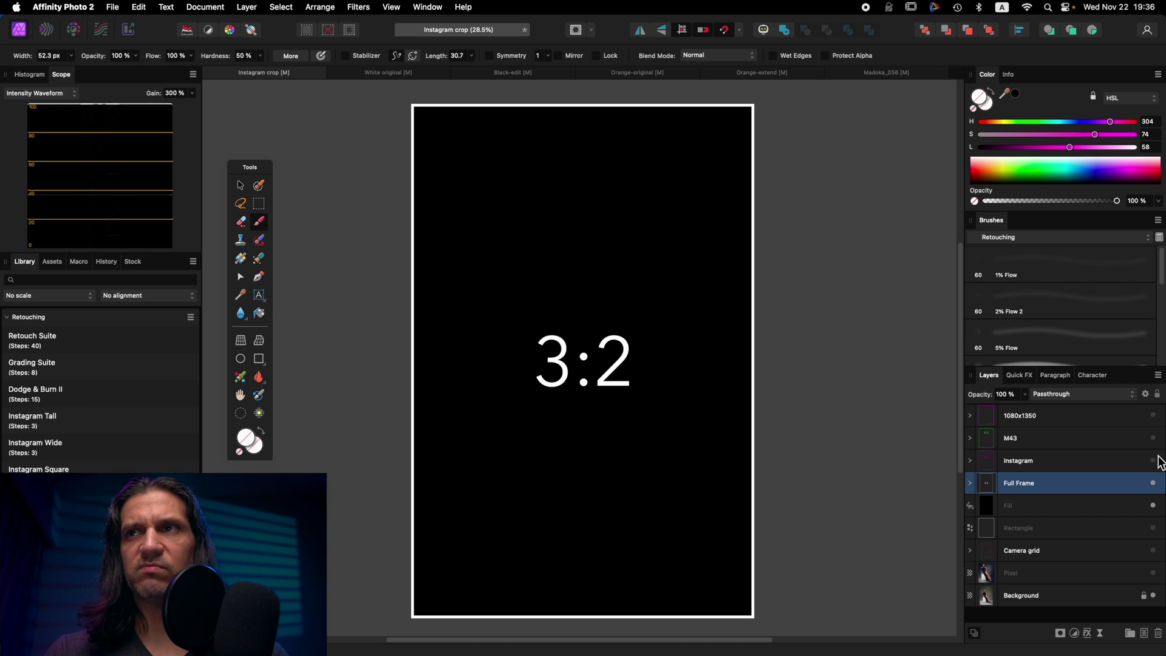
{"action": "left_click", "coordinate": [1153, 438]}
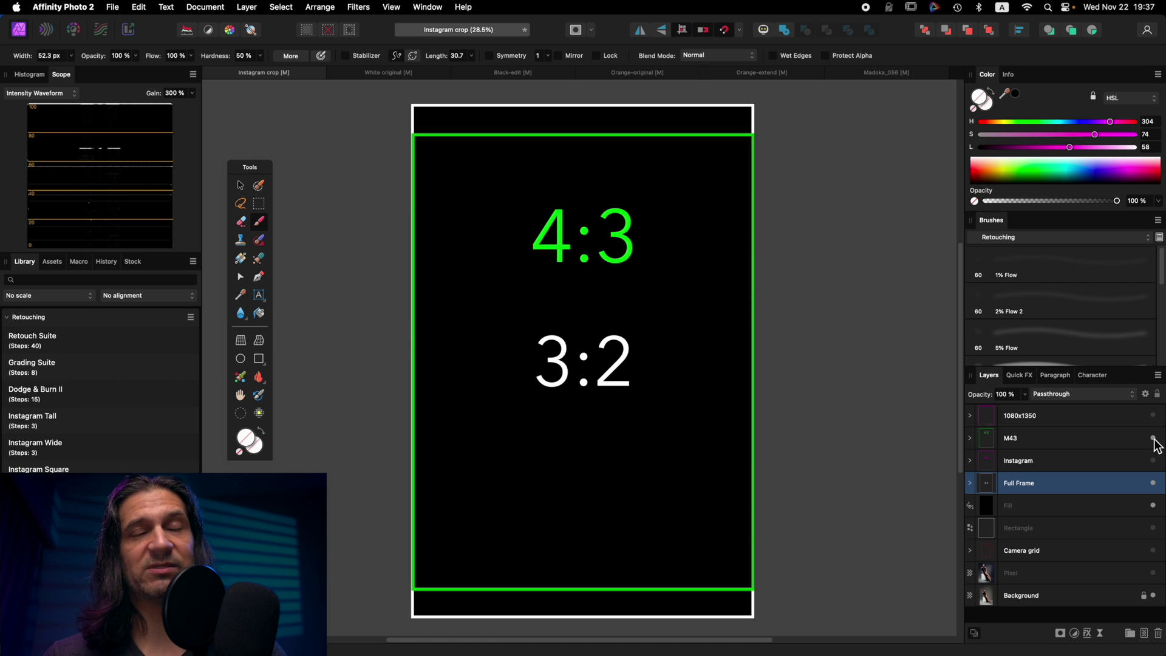
{"action": "left_click", "coordinate": [1153, 439]}
{"action": "left_click", "coordinate": [1153, 461]}
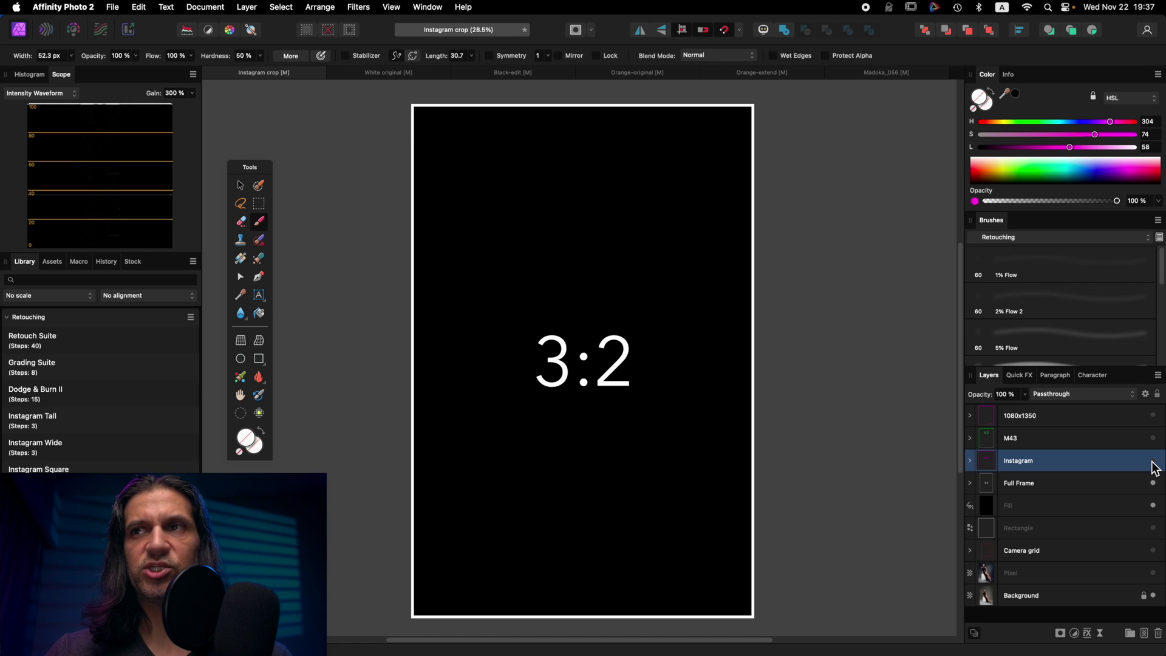
{"action": "left_click", "coordinate": [1154, 462]}
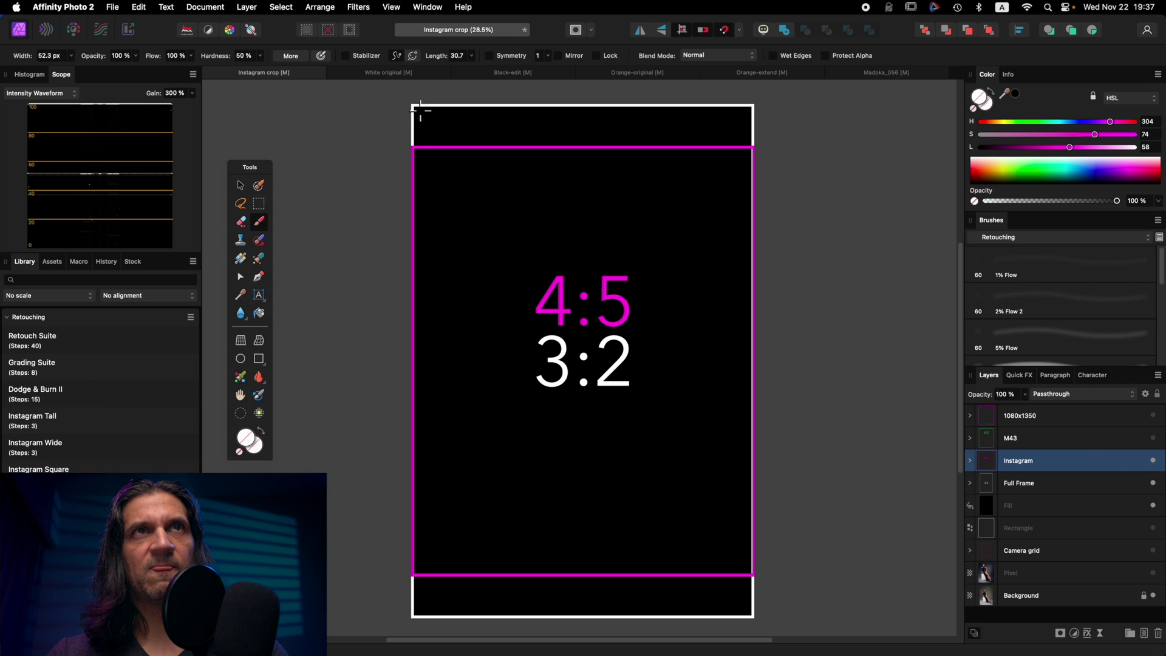
{"action": "left_click", "coordinate": [372, 73]}
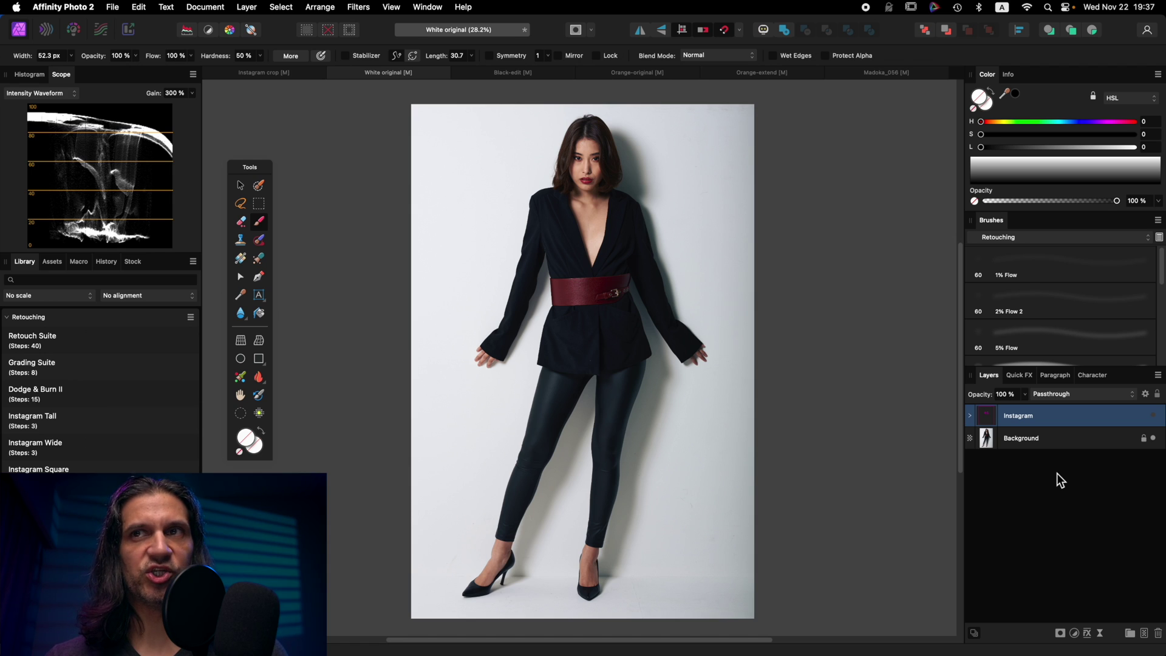
{"action": "left_click", "coordinate": [1154, 417]}
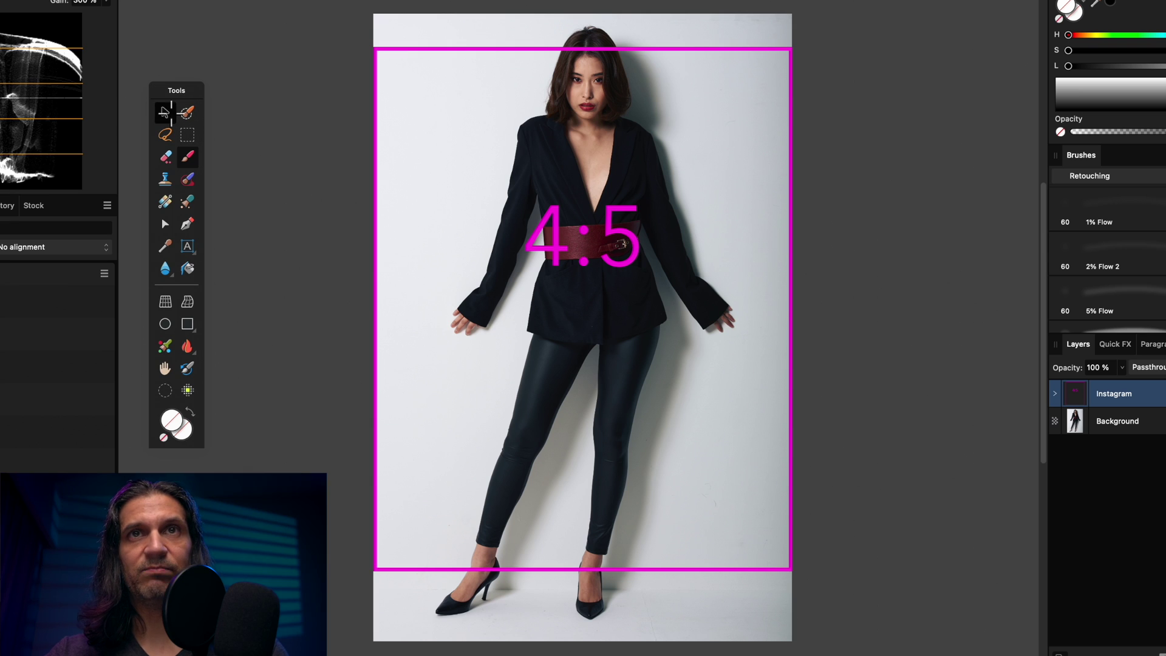
{"action": "left_click", "coordinate": [163, 111]}
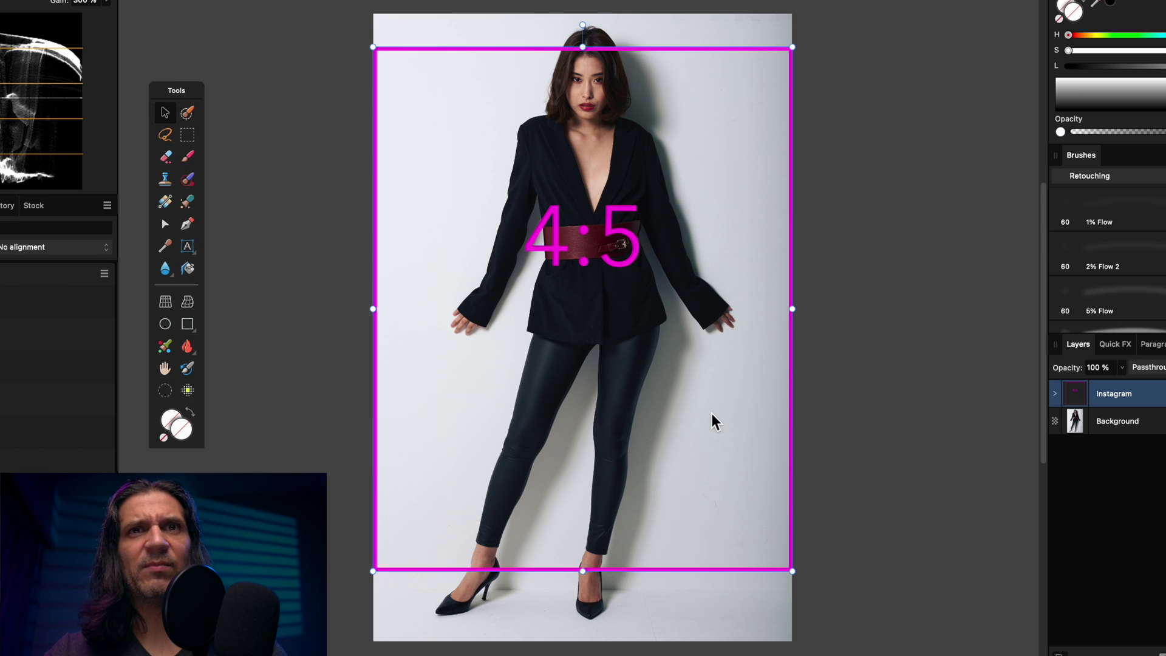
{"action": "left_click_drag", "start_coordinate": [714, 421], "coordinate": [708, 382]}
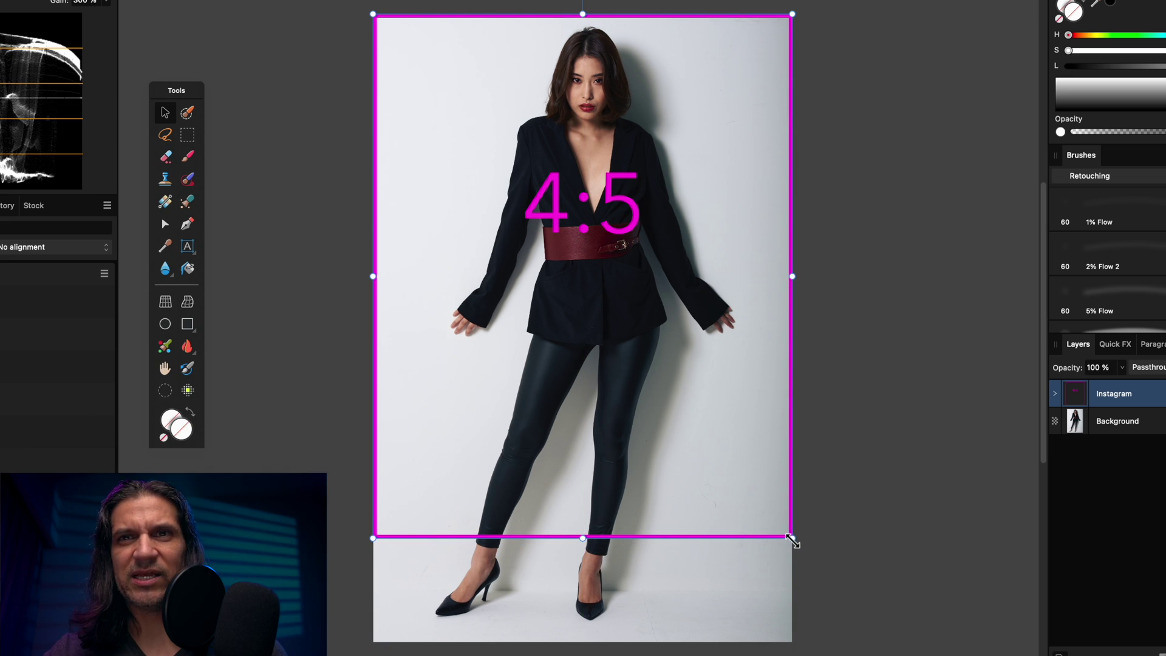
{"action": "left_click_drag", "start_coordinate": [792, 539], "coordinate": [721, 445]}
{"action": "left_click_drag", "start_coordinate": [630, 385], "coordinate": [670, 391]}
{"action": "left_click_drag", "start_coordinate": [756, 447], "coordinate": [692, 385]}
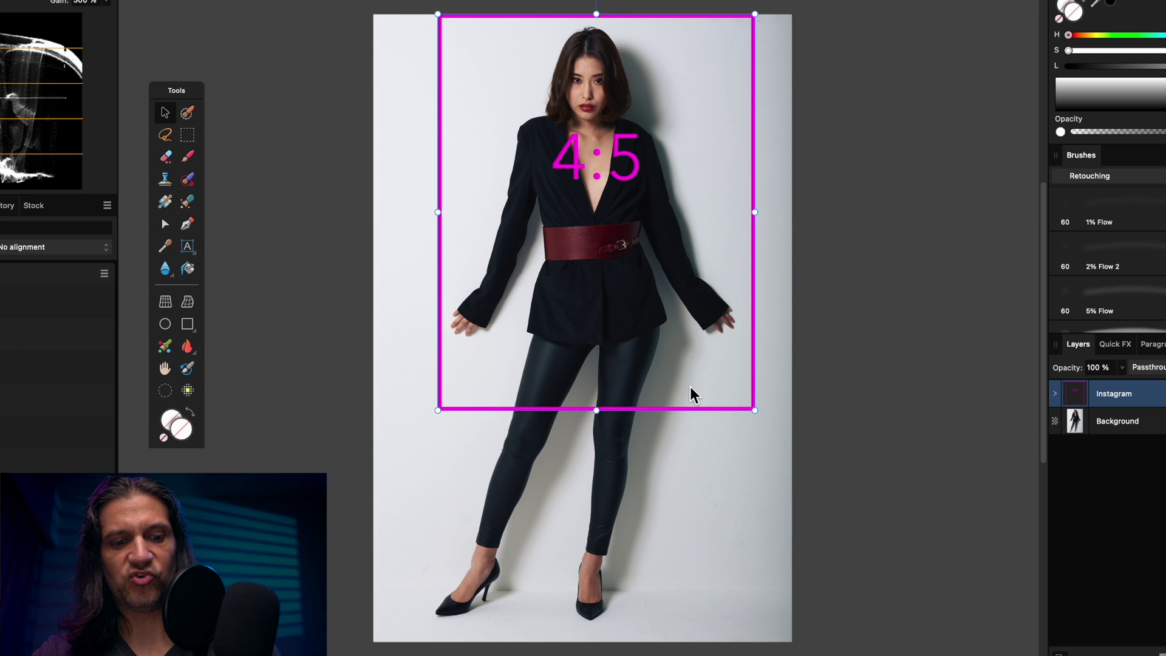
{"action": "key", "text": "super+z"}
{"action": "key", "text": "super+z"}
{"action": "key", "text": "super+z"}
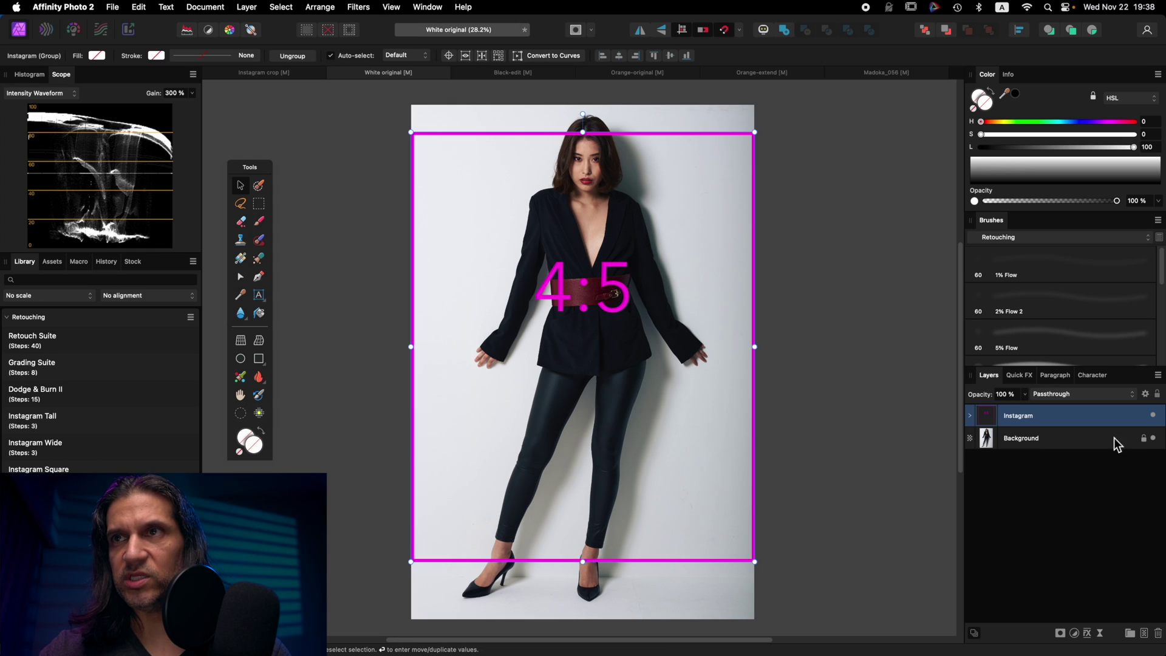
{"action": "left_click", "coordinate": [1153, 416]}
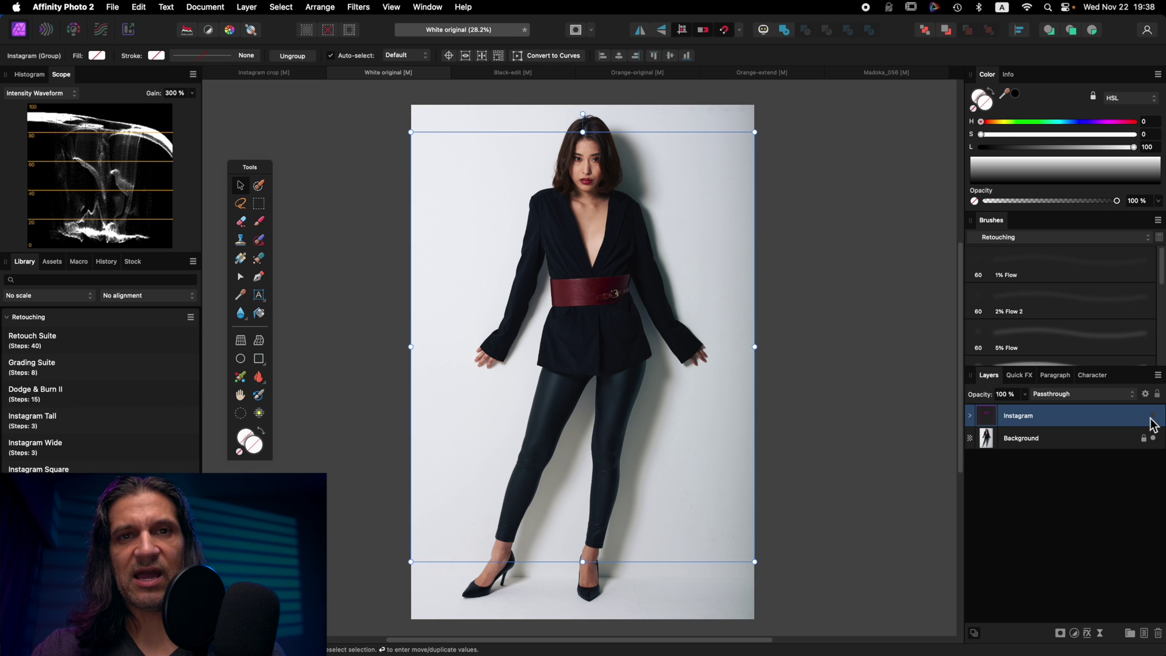
Crop the canvas at a custom 4x5 ratio, extending past the photo's sides to 4813 × 6016 px
{"action": "key", "text": "c"}
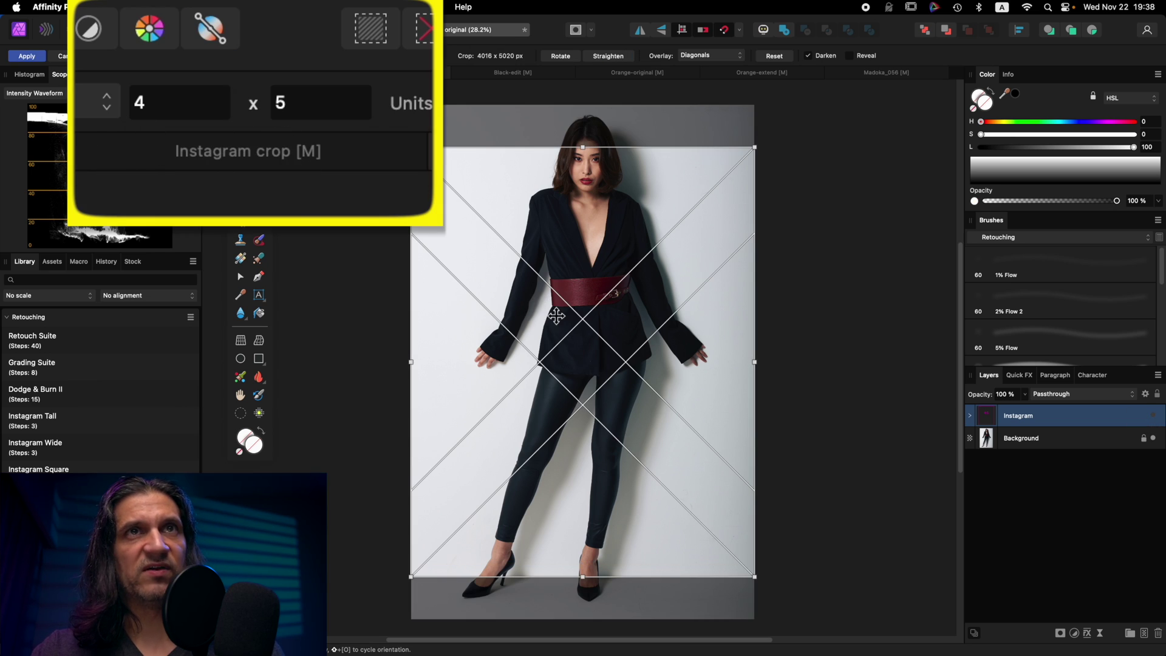
{"action": "left_click_drag", "start_coordinate": [591, 339], "coordinate": [559, 302]}
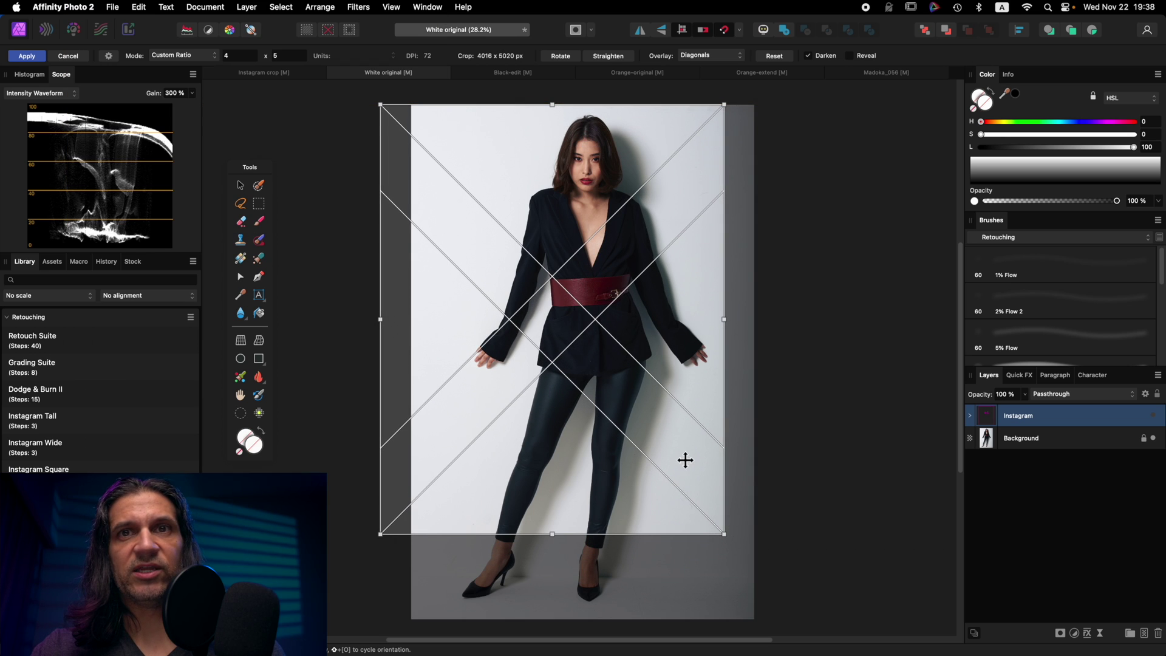
{"action": "left_click_drag", "start_coordinate": [724, 534], "coordinate": [793, 618]}
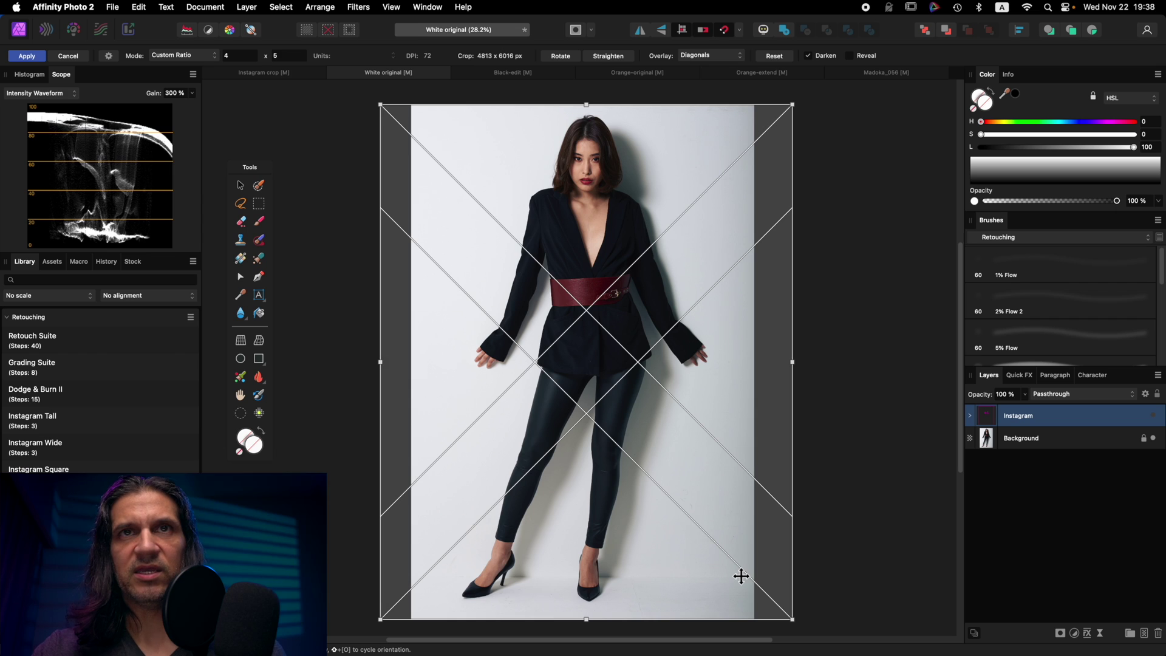
{"action": "key", "text": "h"}
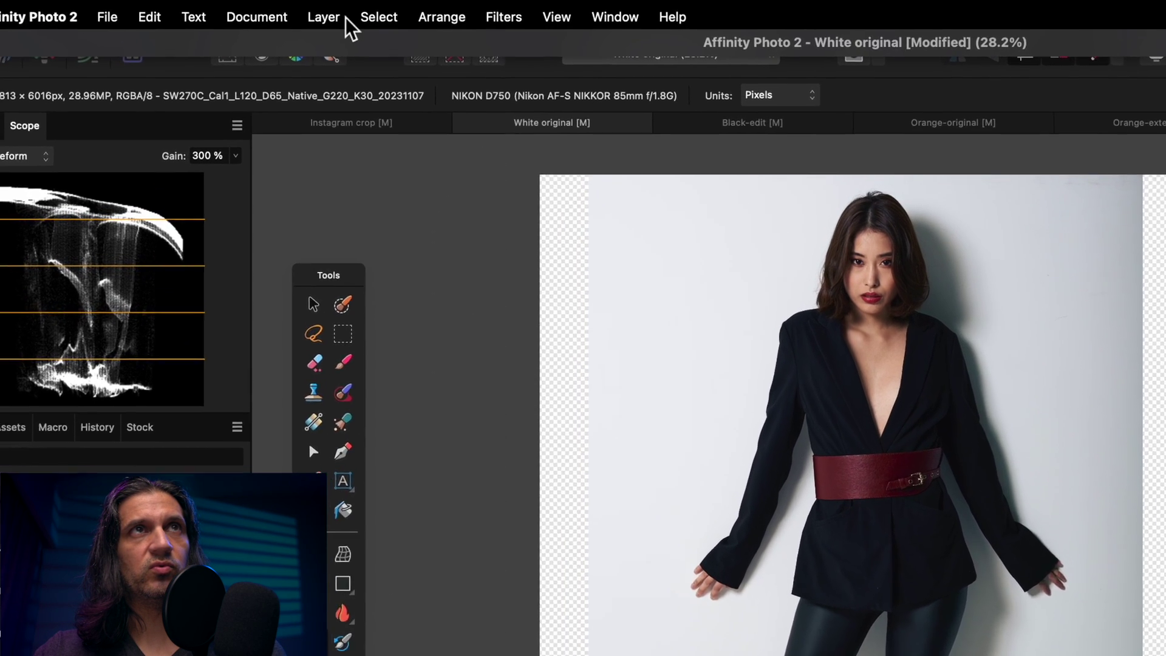
Add a fill layer beneath the Background layer and set its Lightness to 0 for solid black
{"action": "left_click", "coordinate": [344, 18]}
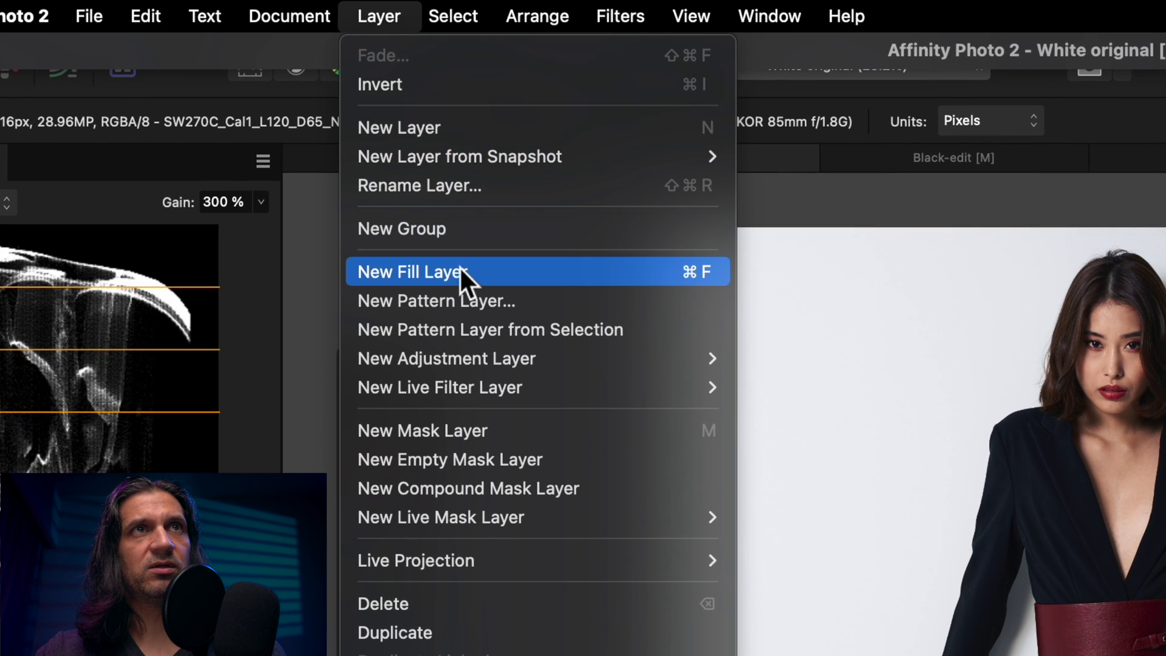
{"action": "left_click", "coordinate": [460, 271]}
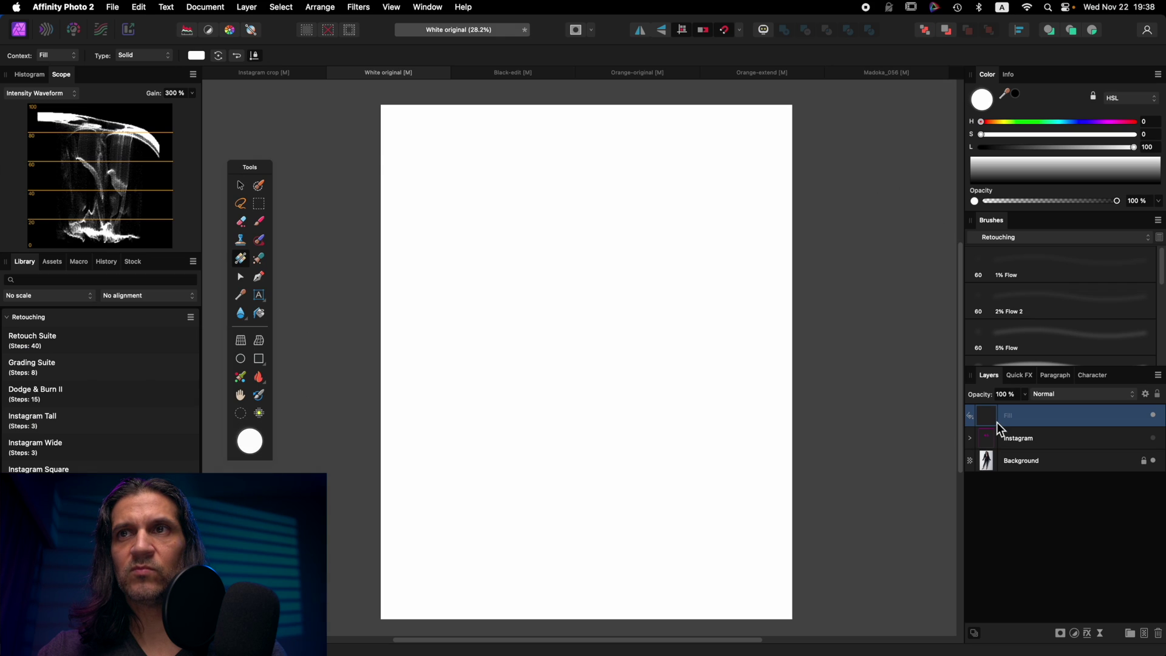
{"action": "left_click_drag", "start_coordinate": [989, 413], "coordinate": [989, 477]}
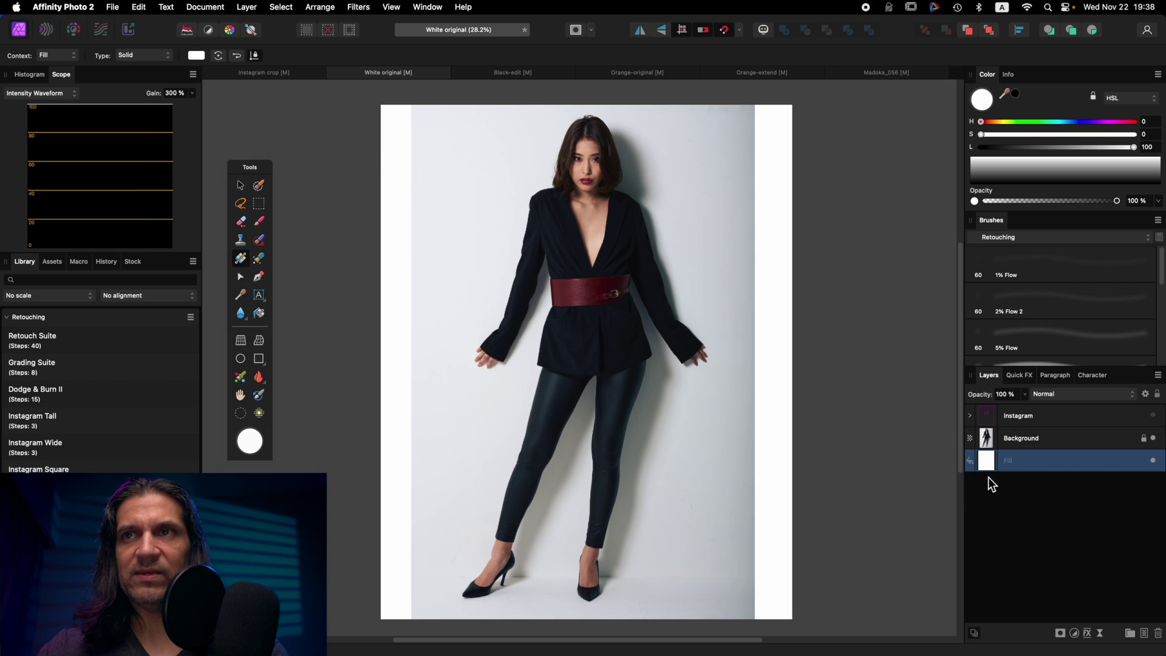
{"action": "left_click", "coordinate": [241, 186]}
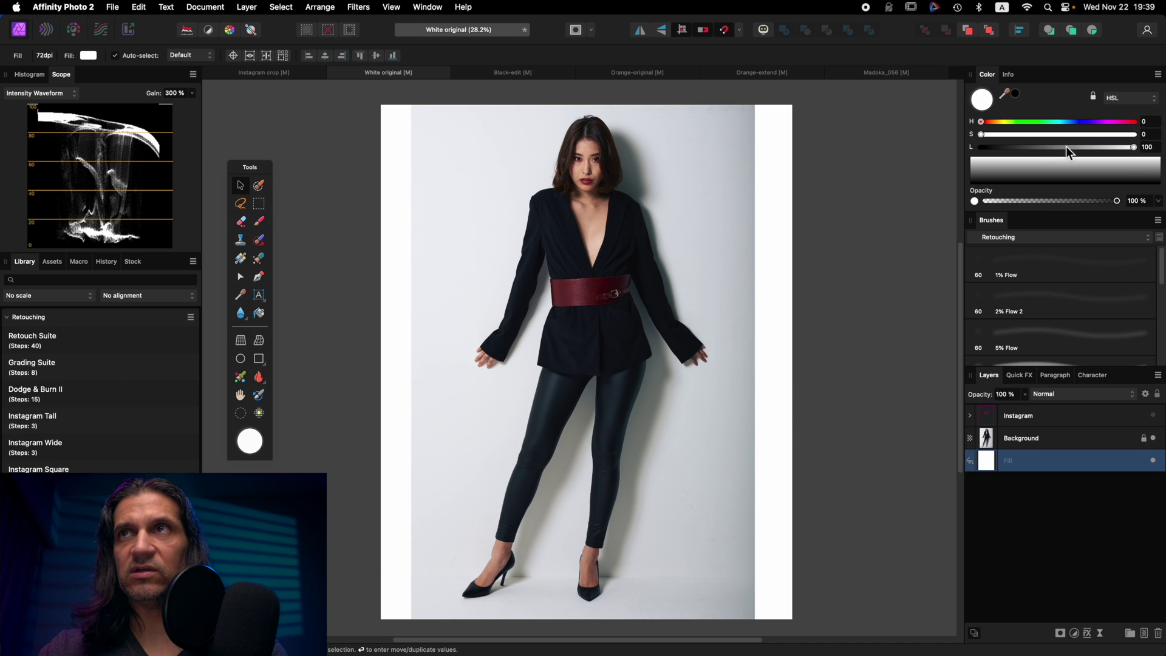
{"action": "left_click_drag", "start_coordinate": [1133, 147], "coordinate": [979, 148]}
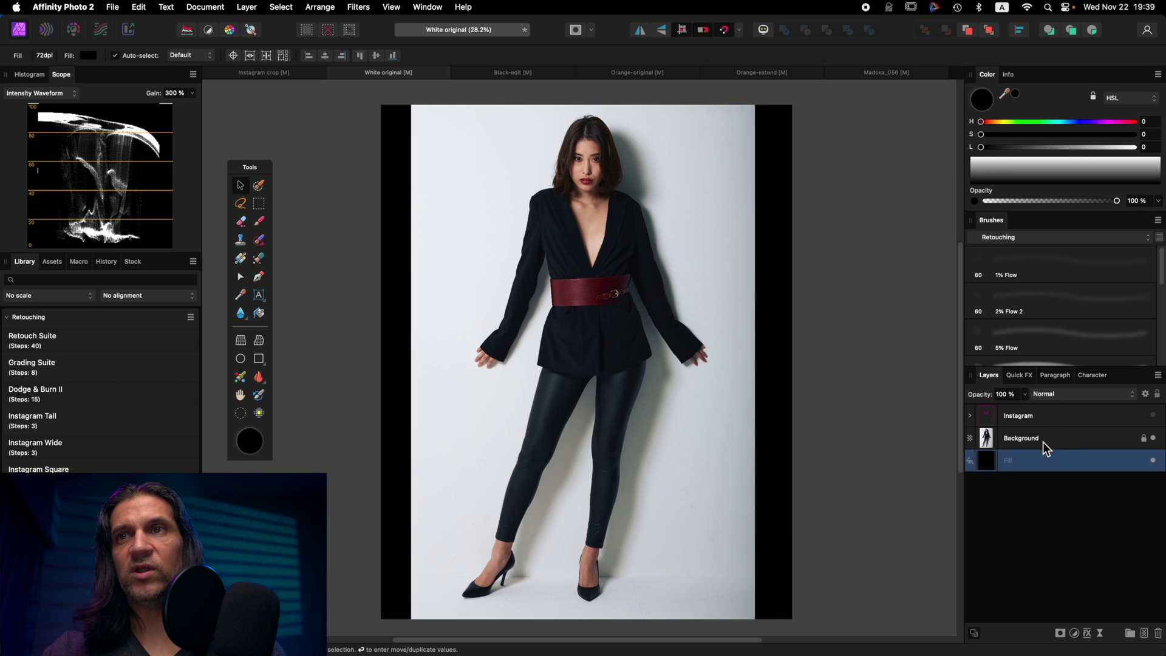
{"action": "left_click", "coordinate": [1059, 440]}
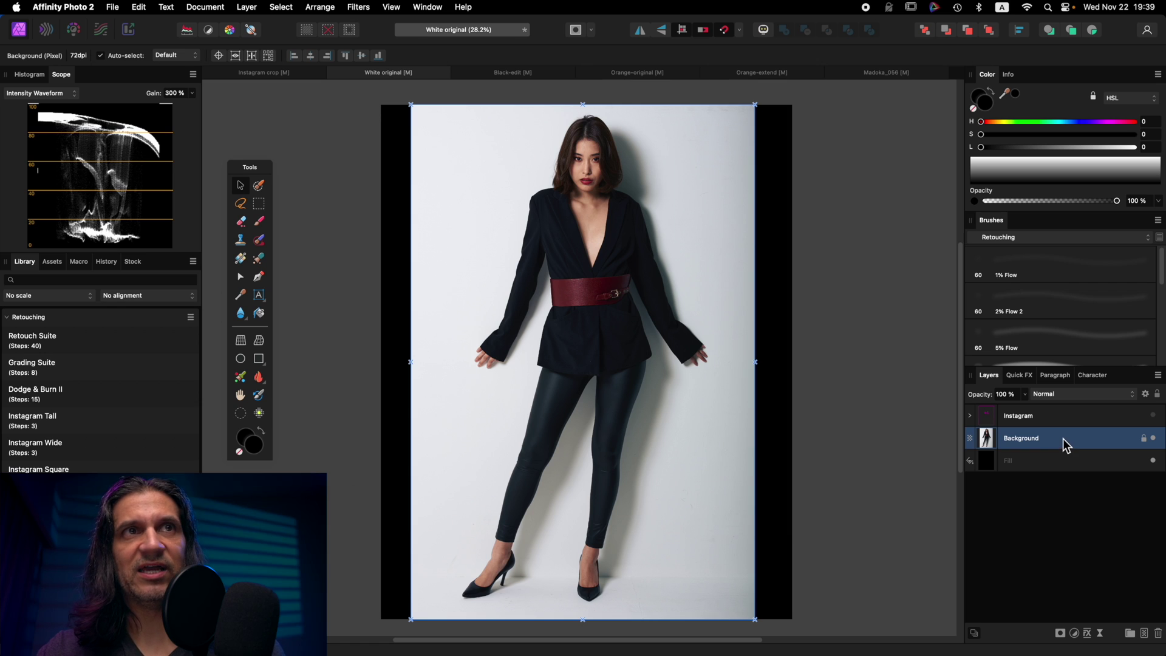
{"action": "left_click", "coordinate": [259, 203]}
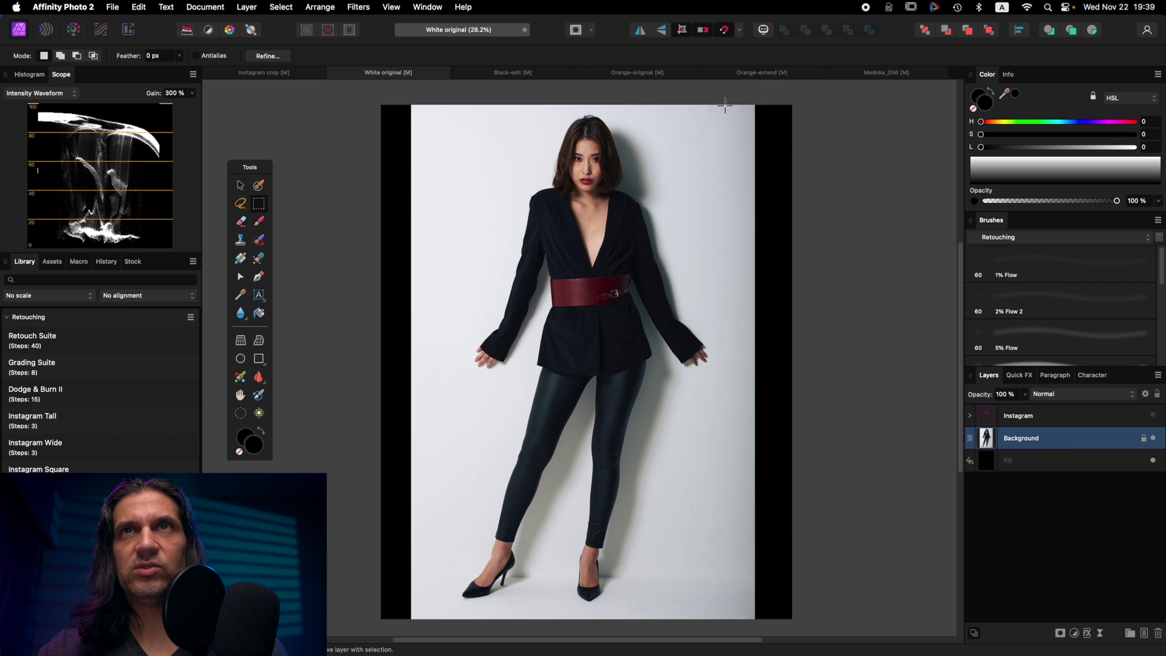
Copy a strip of white backdrop to a new layer and stretch it over the right-side border
{"action": "mouse_move", "coordinate": [725, 105]}
{"action": "left_mouse_down"}
{"action": "mouse_move", "coordinate": [759, 635]}
{"action": "mouse_move", "coordinate": [760, 562]}
{"action": "left_mouse_up"}
{"action": "scroll", "coordinate": [789, 507], "scroll_direction": "up", "scroll_amount": 4}
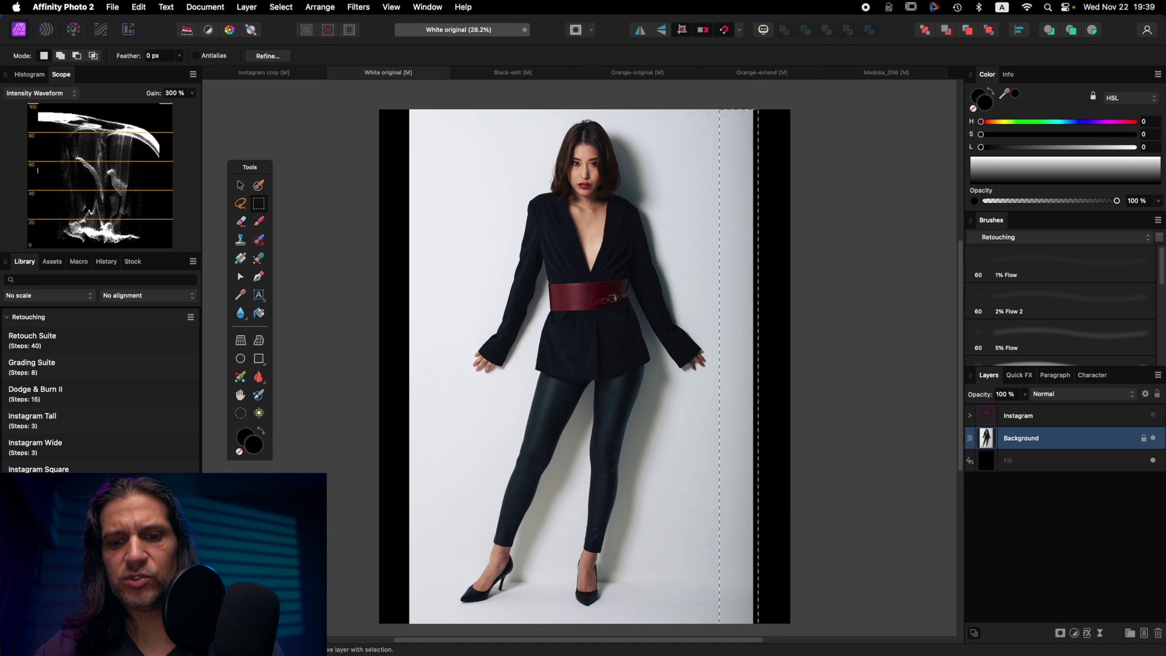
{"action": "key", "text": "super+j"}
{"action": "key", "text": "super+d"}
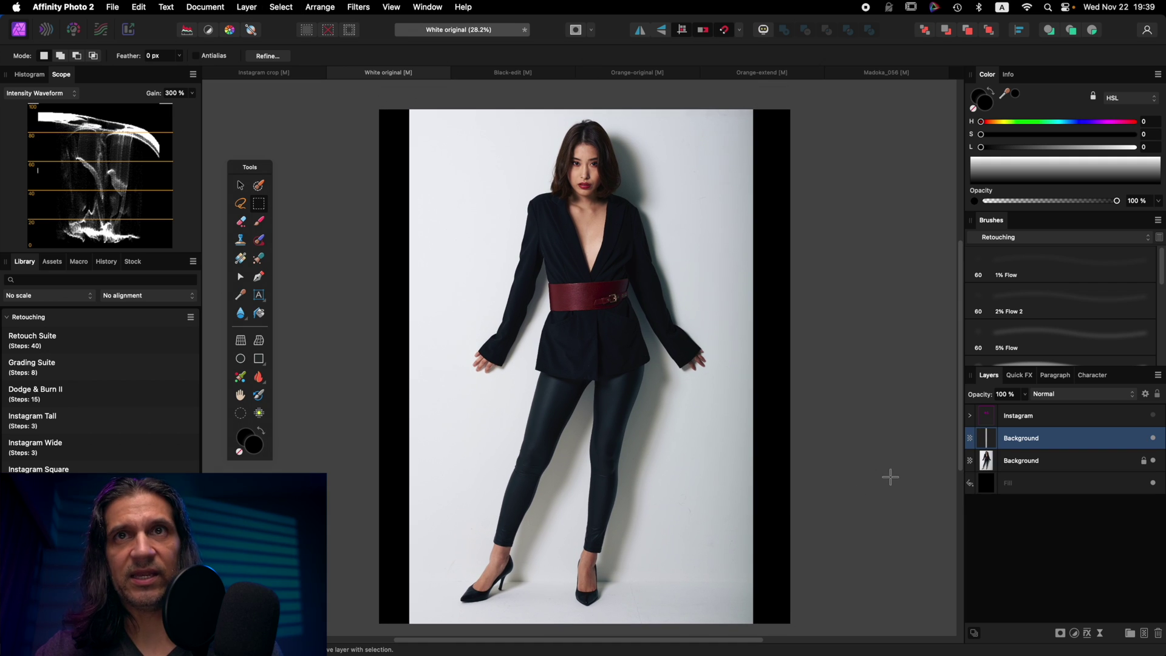
{"action": "key", "text": "v"}
{"action": "left_click_drag", "start_coordinate": [758, 366], "coordinate": [801, 369]}
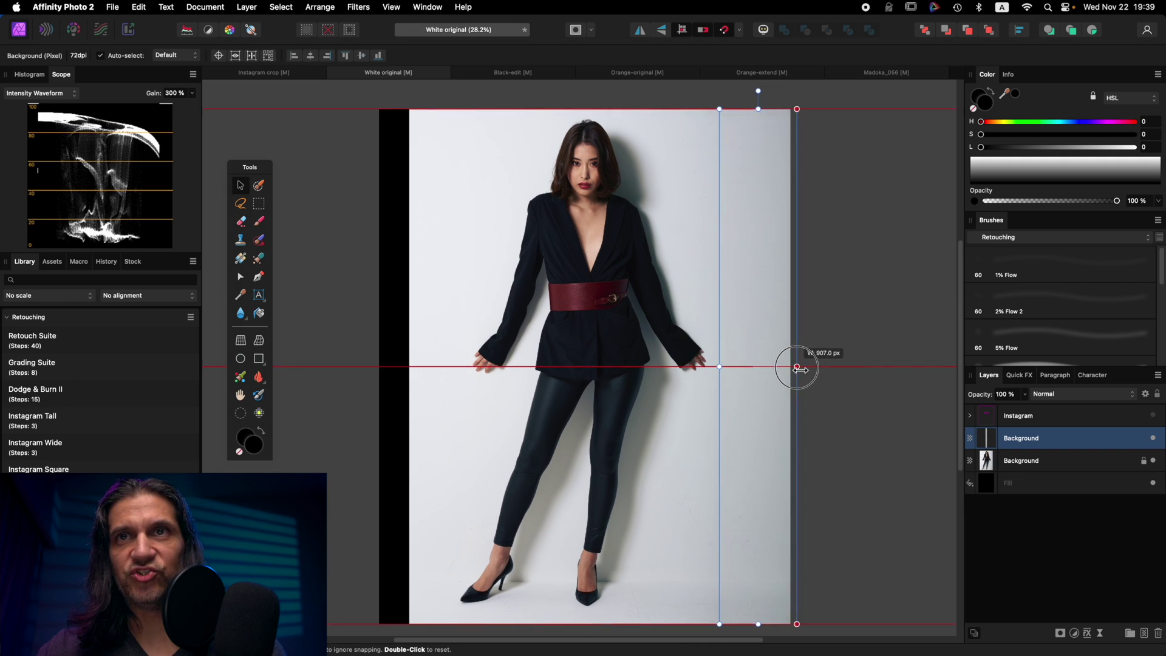
Duplicate a thin strip from the photo's left edge and stretch it over the black left border
{"action": "left_click", "coordinate": [1091, 462]}
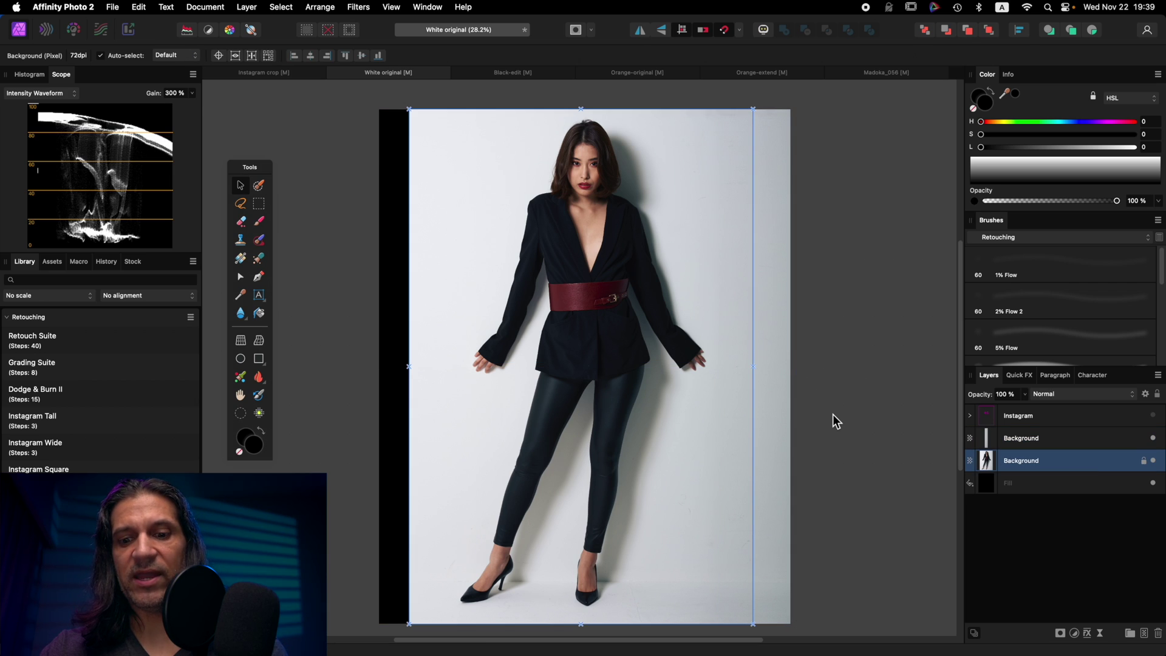
{"action": "key", "text": "m"}
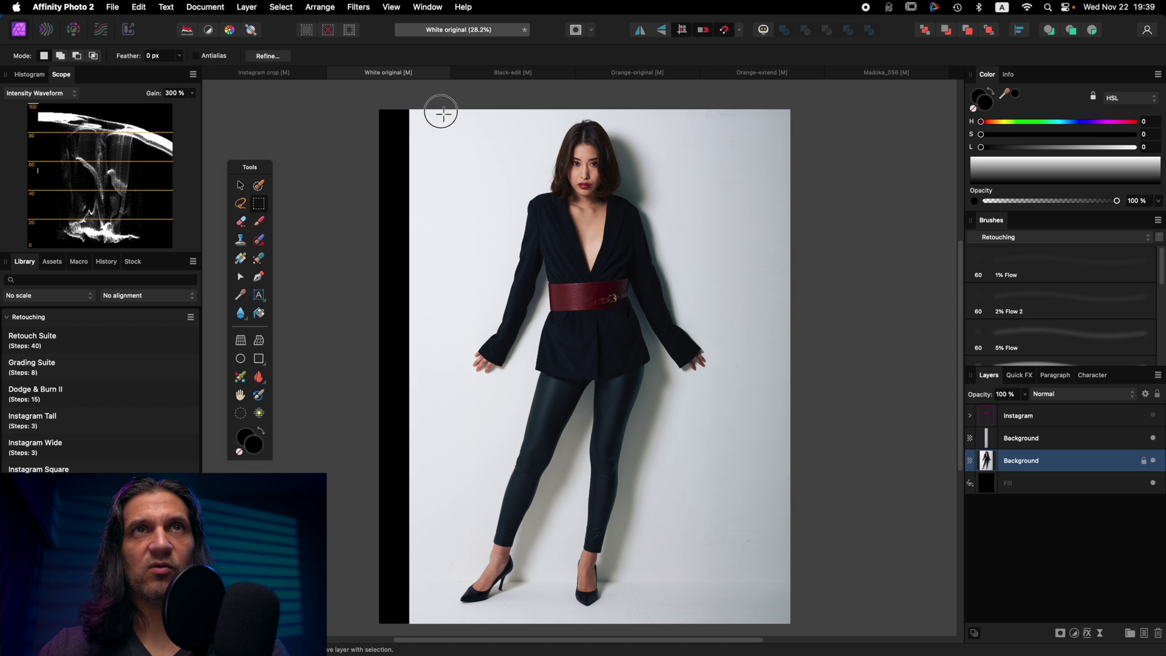
{"action": "left_click_drag", "start_coordinate": [441, 113], "coordinate": [408, 628]}
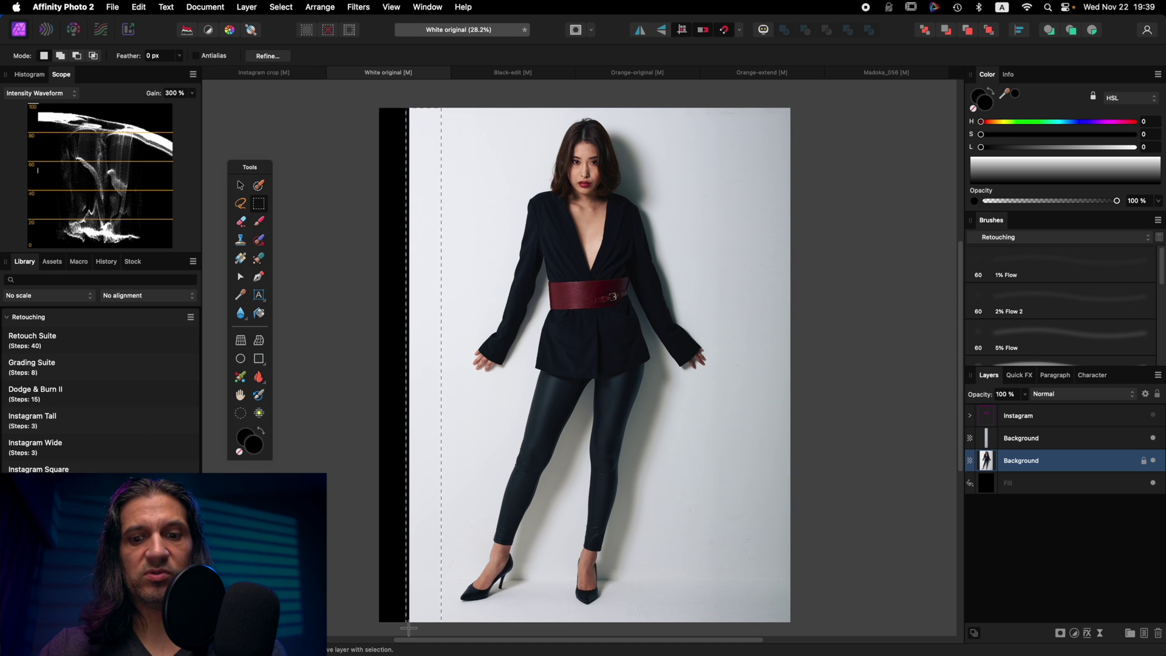
{"action": "key", "text": "super+j"}
{"action": "key", "text": "v"}
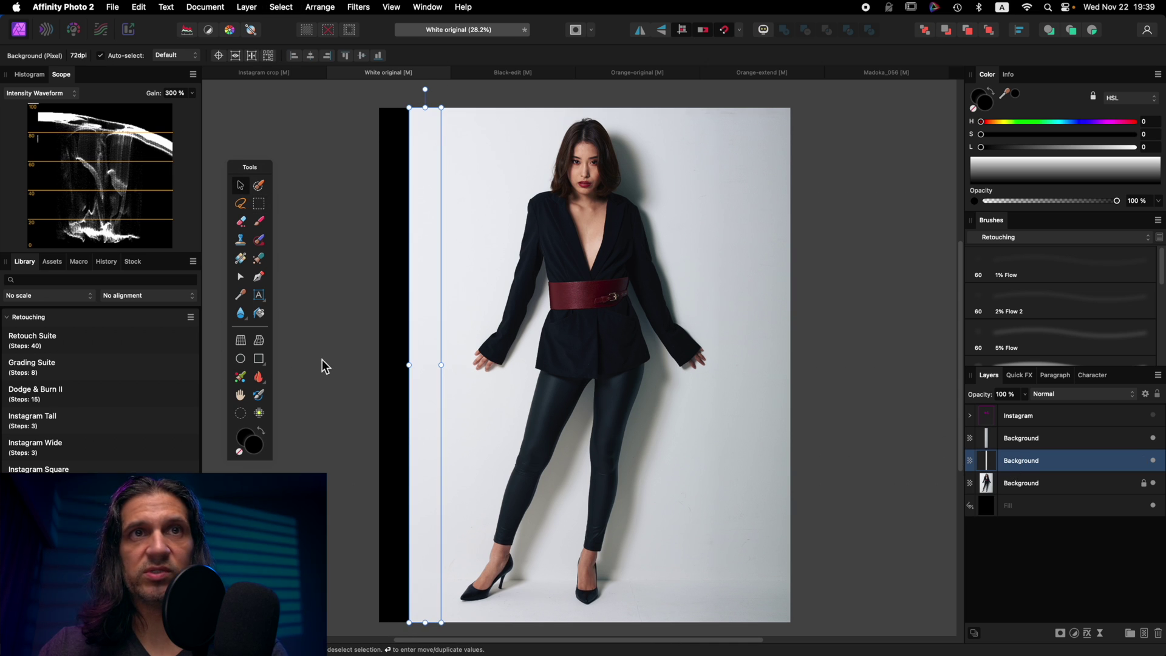
{"action": "left_click_drag", "start_coordinate": [409, 365], "coordinate": [367, 364]}
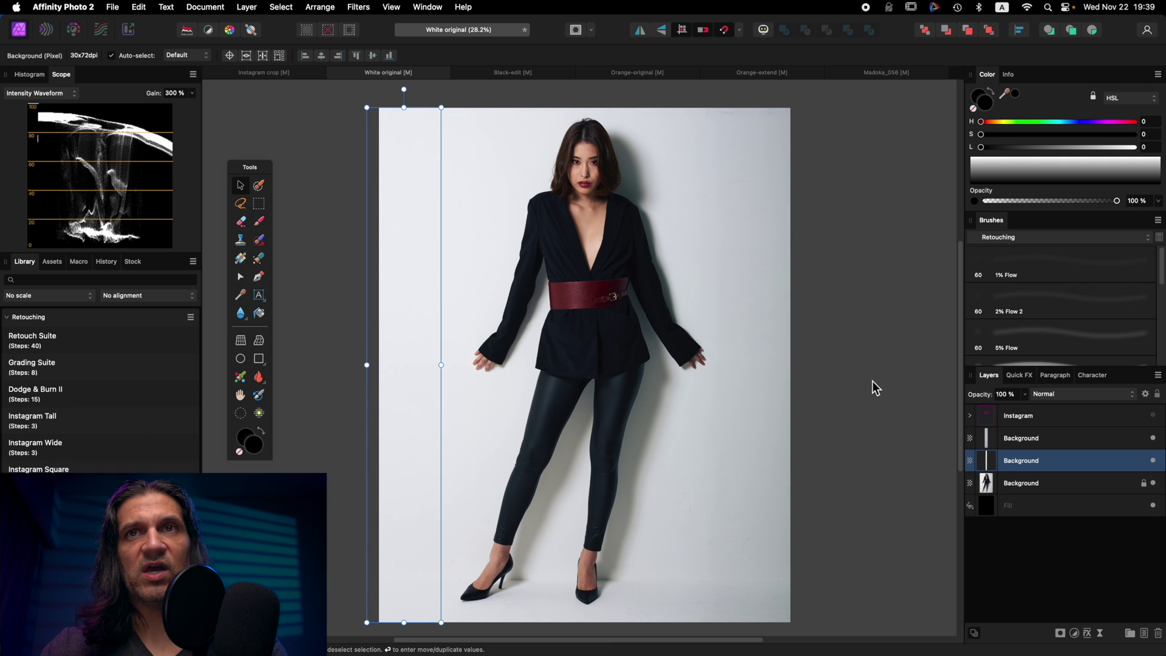
{"action": "left_click", "coordinate": [872, 380]}
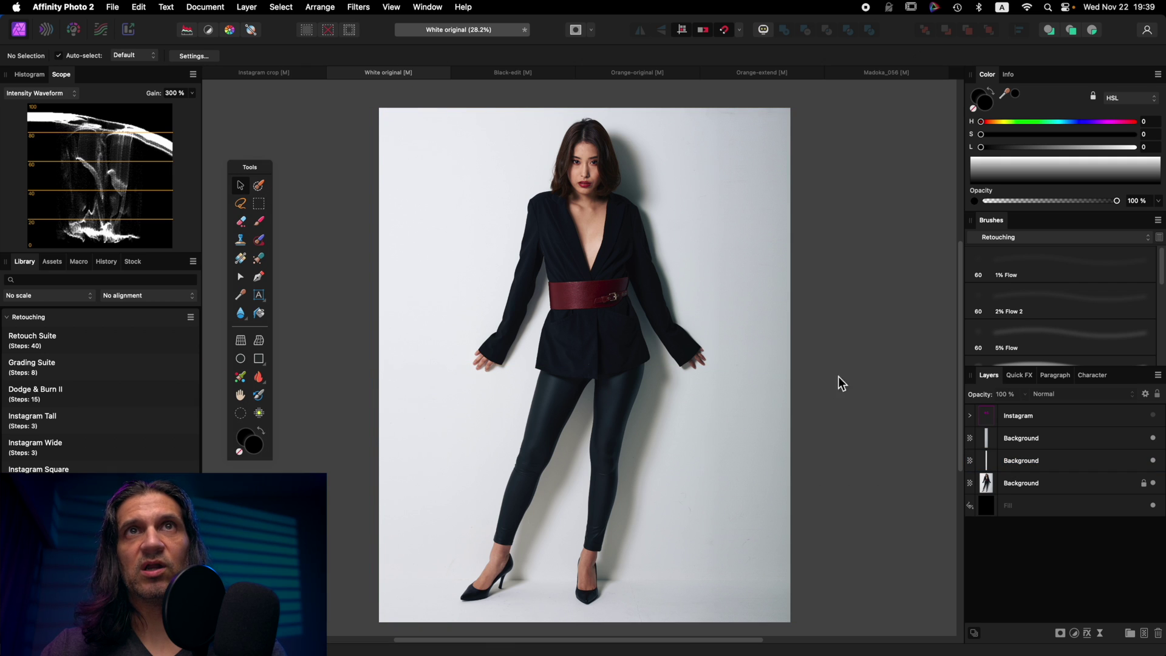
{"action": "left_click", "coordinate": [659, 74]}
{"action": "key", "text": "h"}
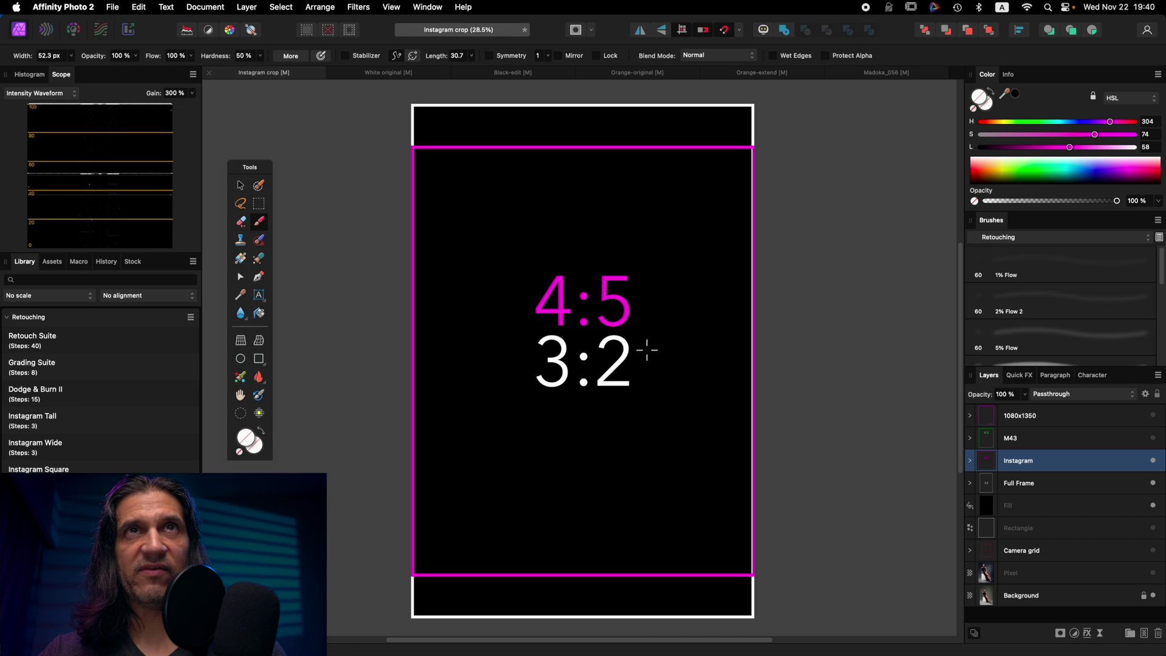
In the Instagram crop document, hide the Instagram, Full Frame and Fill layers and show the retouched Pixel layer
{"action": "left_click", "coordinate": [527, 75]}
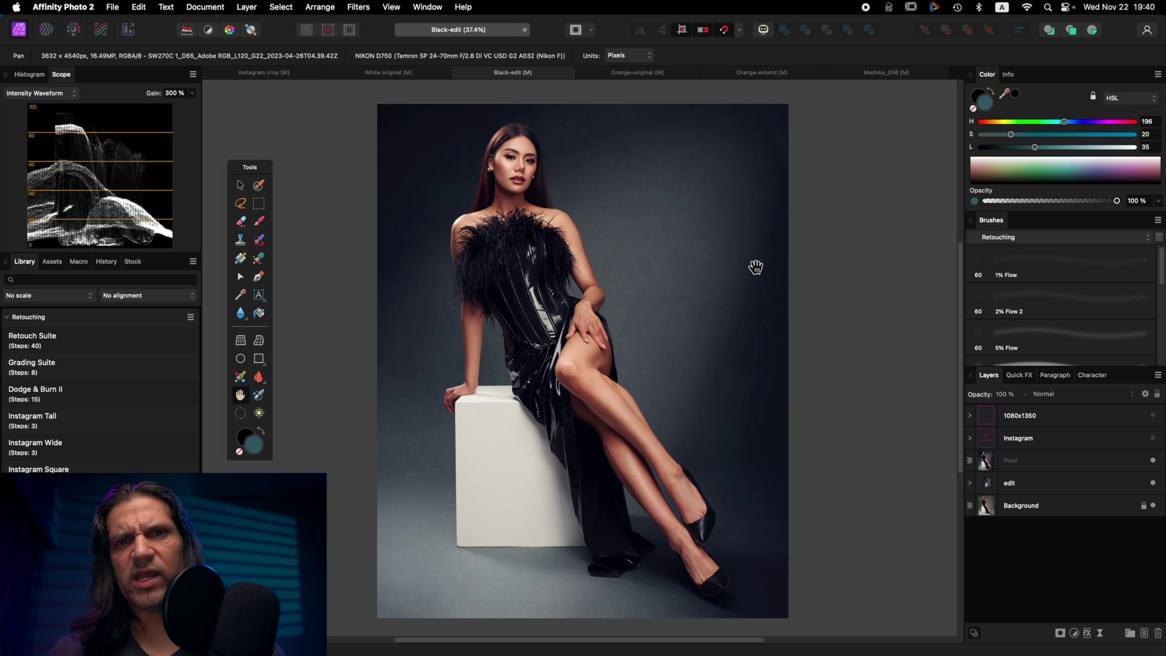
{"action": "left_click", "coordinate": [267, 73]}
{"action": "left_click", "coordinate": [1153, 460]}
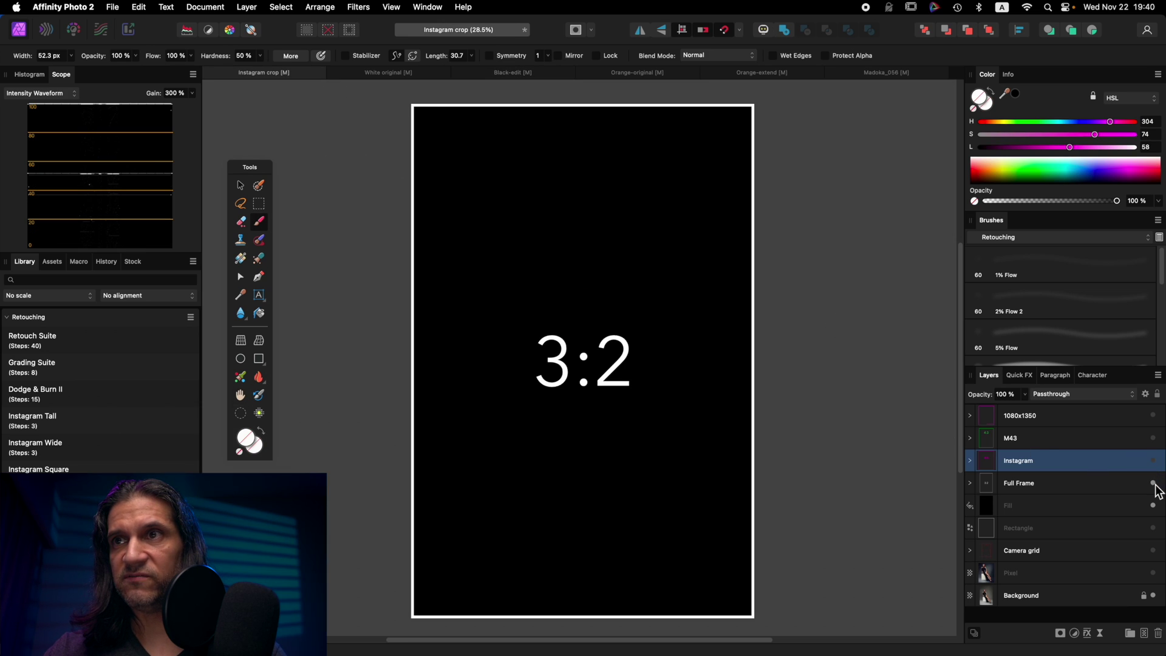
{"action": "left_click", "coordinate": [1153, 483]}
{"action": "left_click", "coordinate": [1153, 505]}
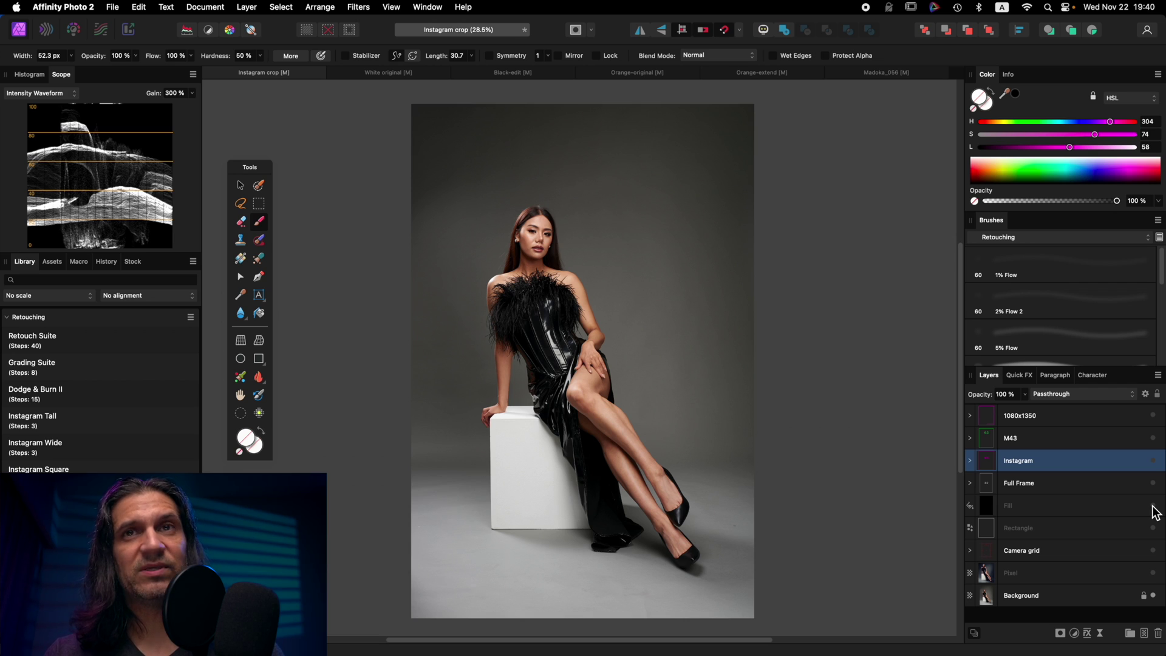
{"action": "left_click", "coordinate": [1153, 460]}
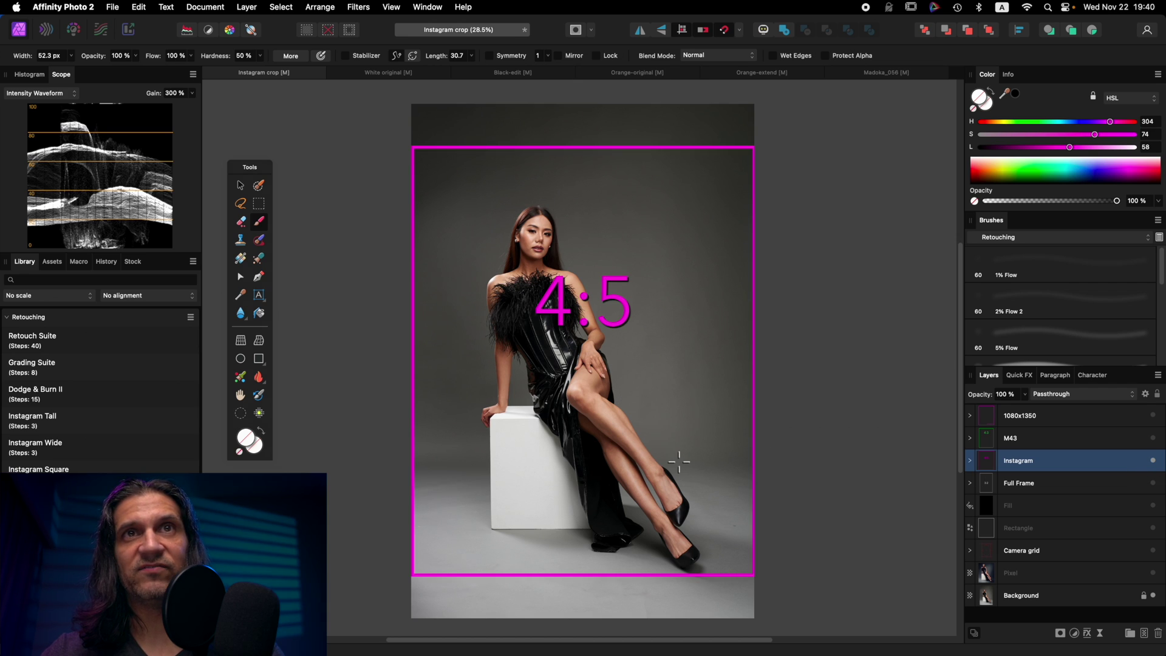
{"action": "left_click", "coordinate": [1153, 460]}
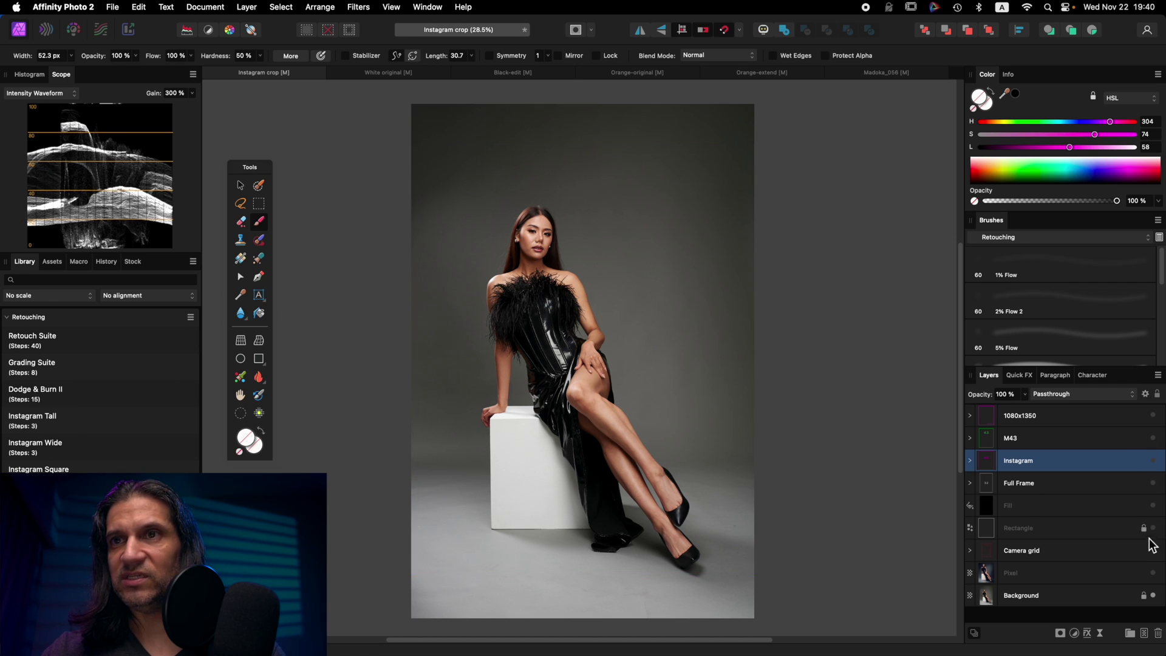
{"action": "left_click", "coordinate": [1153, 573]}
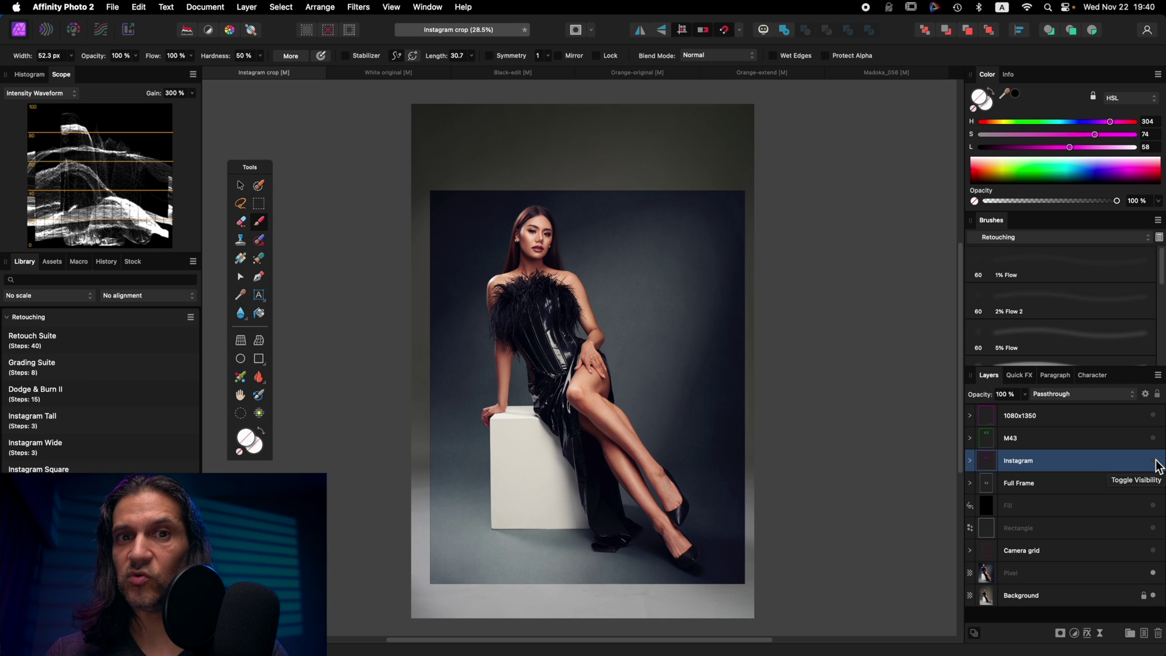
Compare original and retouched layers, inspect the Instagram group, then show the 1080x1350 frame
{"action": "left_click", "coordinate": [1154, 461]}
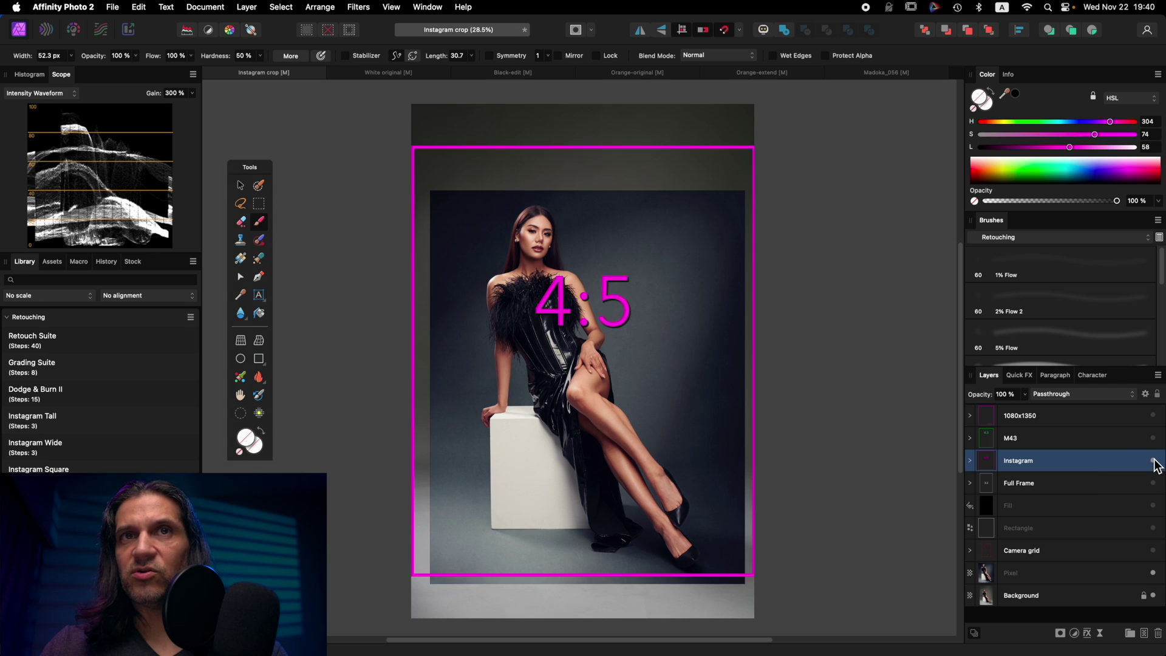
{"action": "left_click", "coordinate": [1153, 574]}
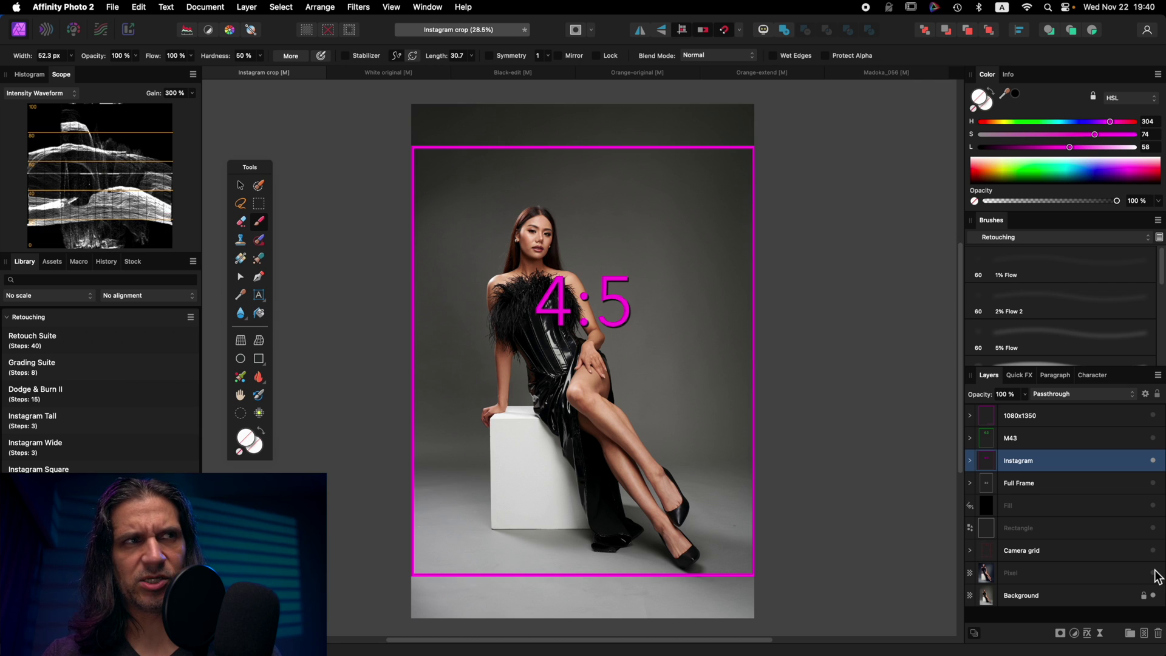
{"action": "left_click", "coordinate": [1153, 461]}
{"action": "left_click", "coordinate": [1154, 460]}
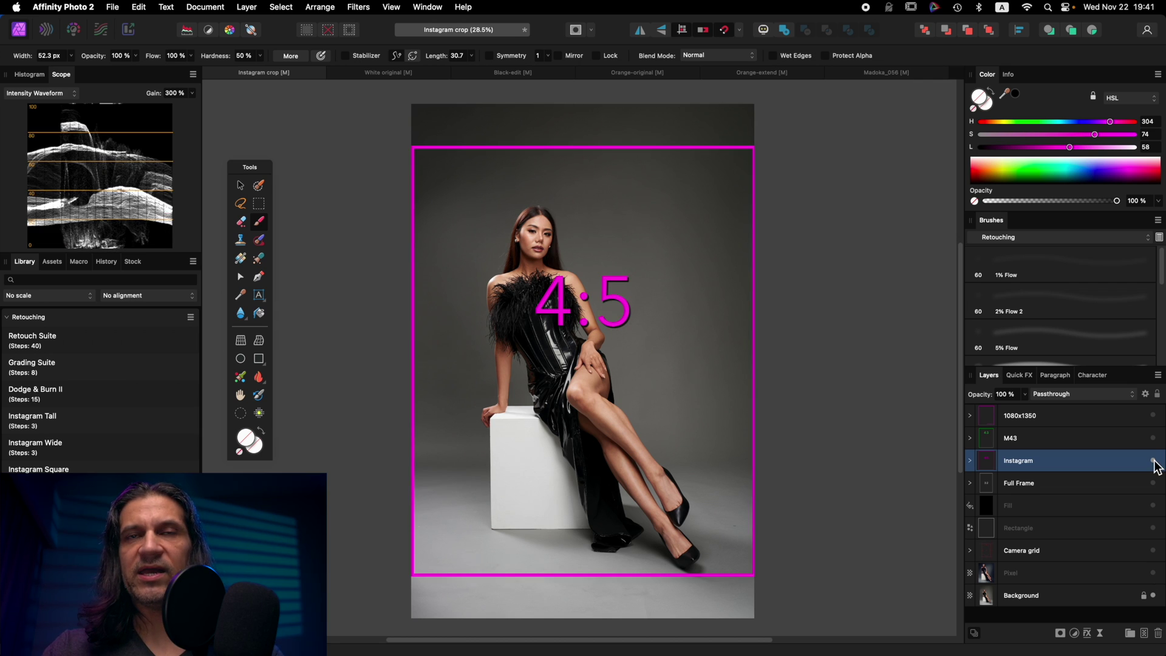
{"action": "left_click", "coordinate": [970, 460]}
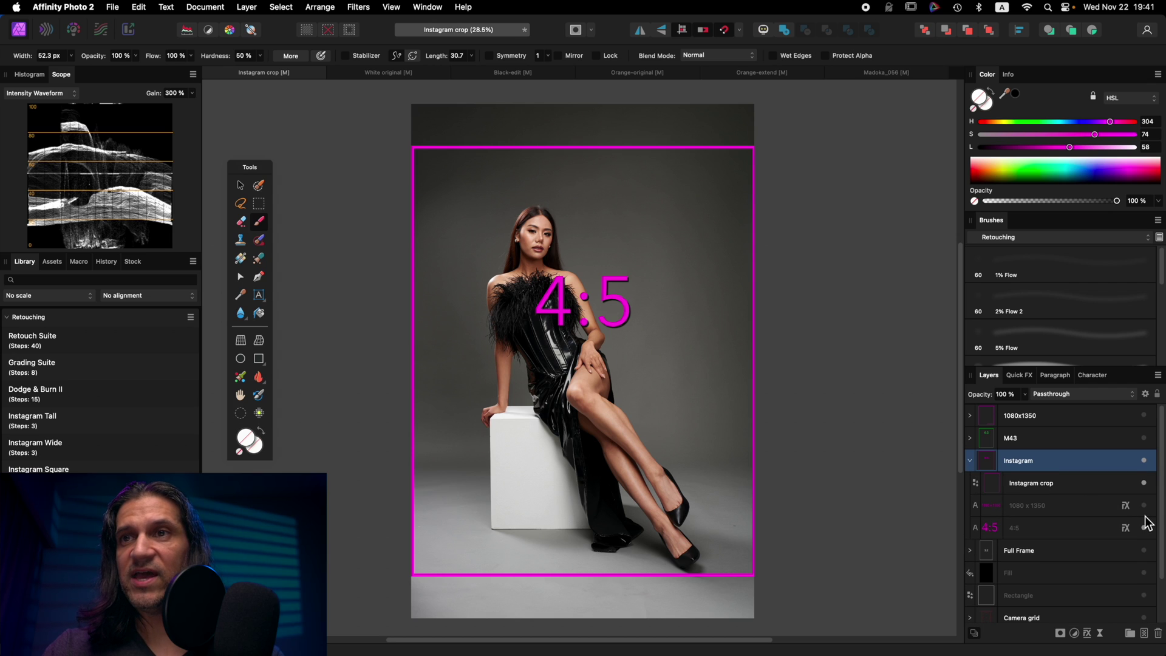
{"action": "left_click", "coordinate": [1144, 506]}
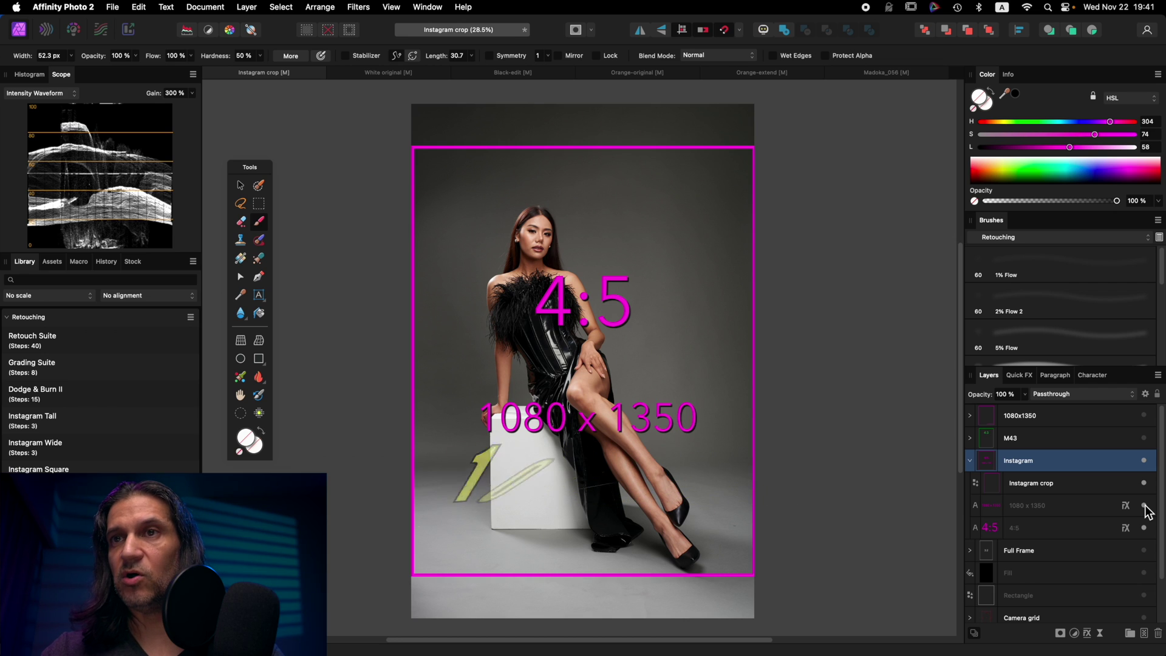
{"action": "left_click", "coordinate": [971, 460]}
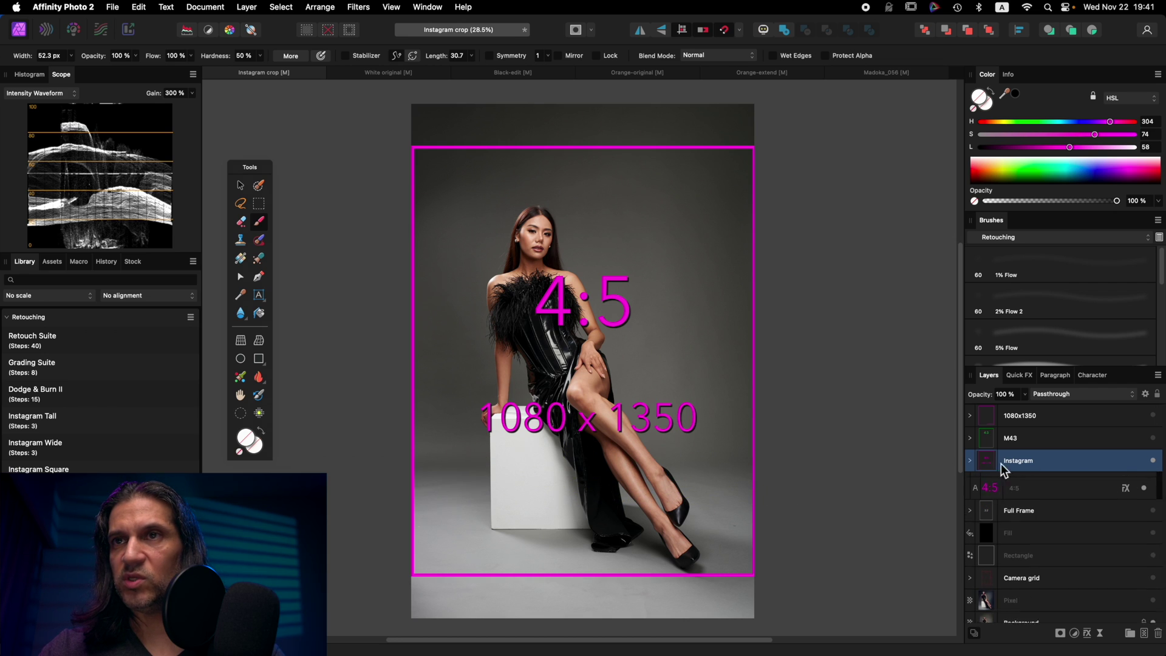
{"action": "left_click", "coordinate": [1153, 460]}
{"action": "left_click", "coordinate": [1153, 416]}
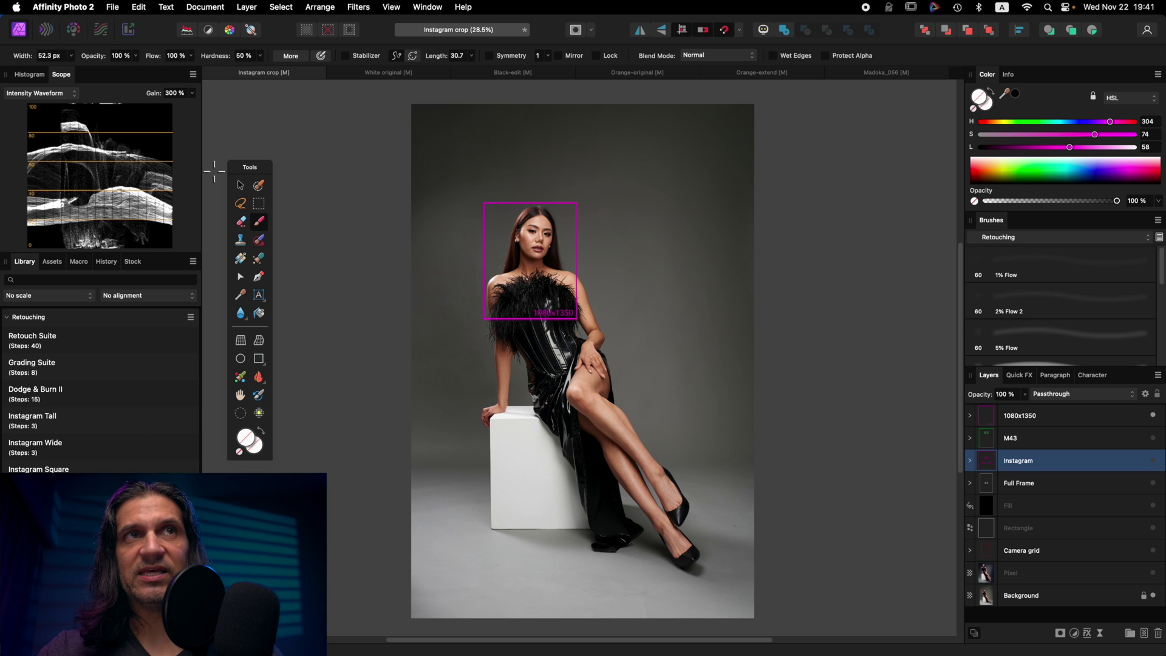
Move the 1080x1350 frame over the model's face and chest and re-show the retouched layer
{"action": "key", "text": "v"}
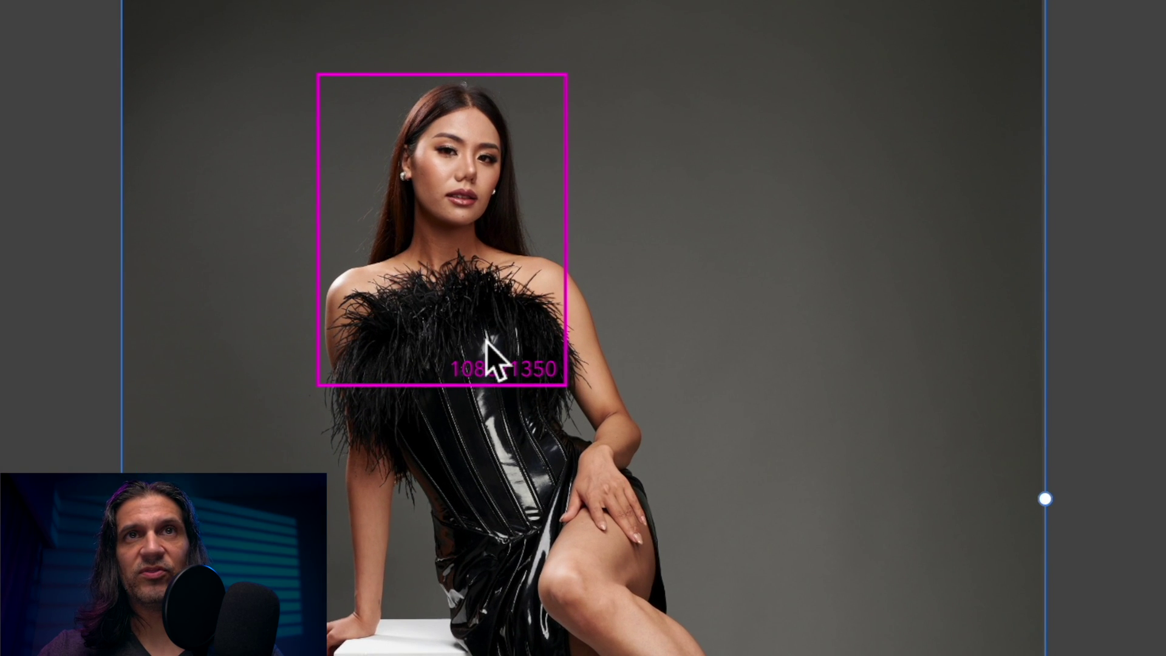
{"action": "left_click", "coordinate": [483, 350]}
{"action": "left_click", "coordinate": [567, 295]}
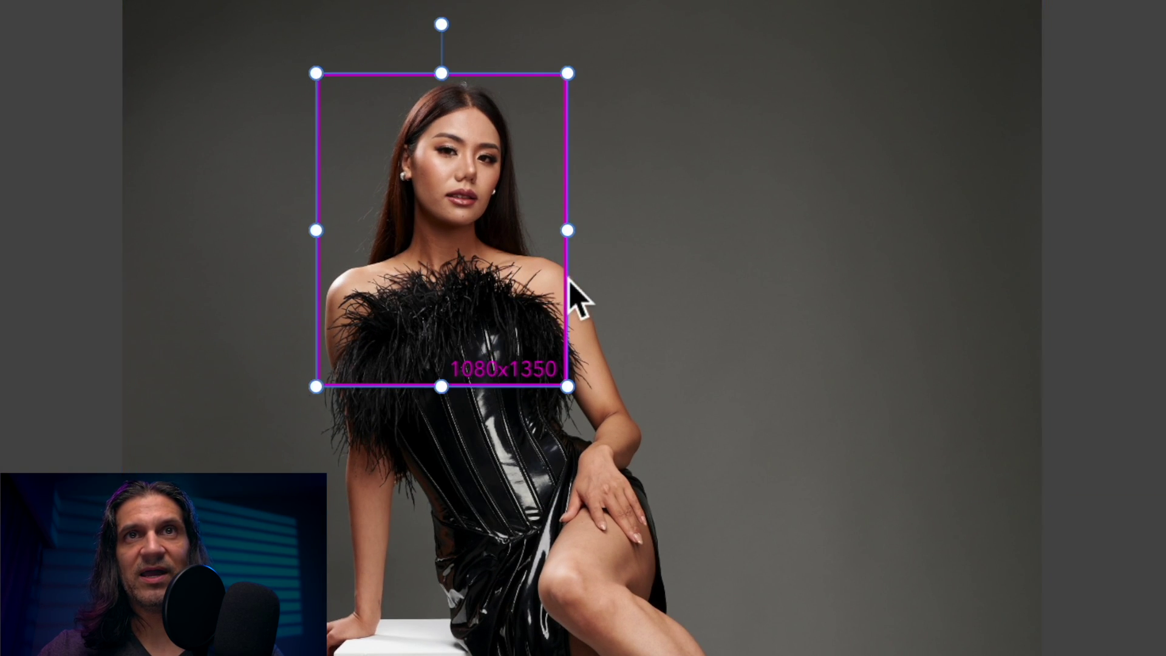
{"action": "left_click_drag", "start_coordinate": [569, 279], "coordinate": [320, 56]}
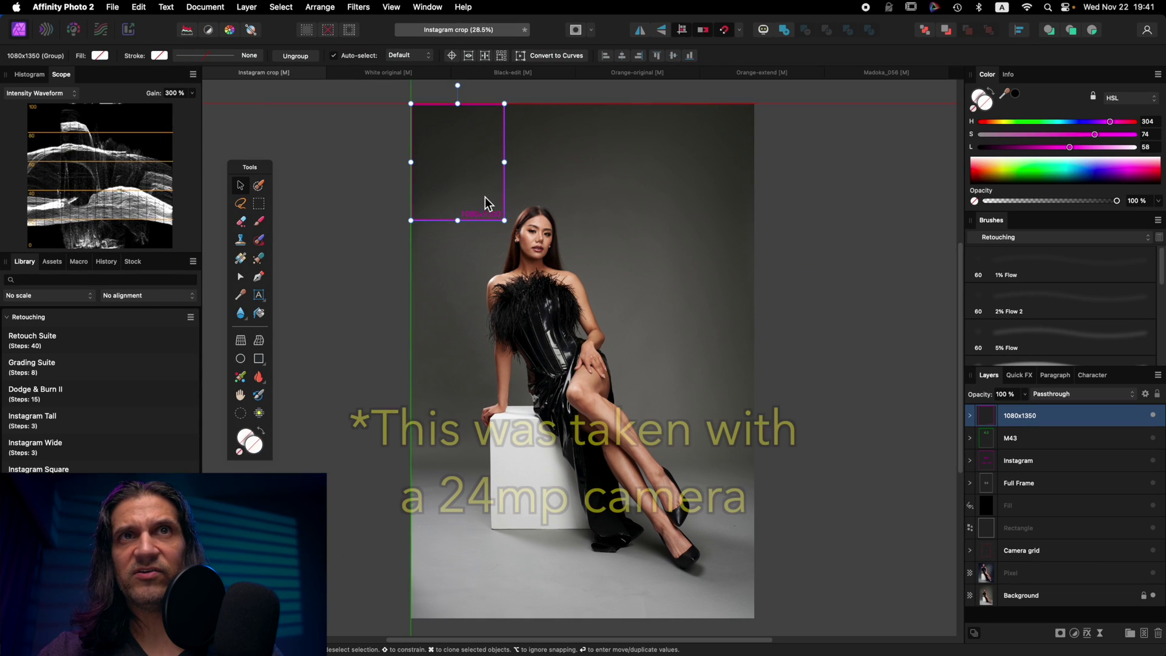
{"action": "left_click_drag", "start_coordinate": [481, 192], "coordinate": [552, 299]}
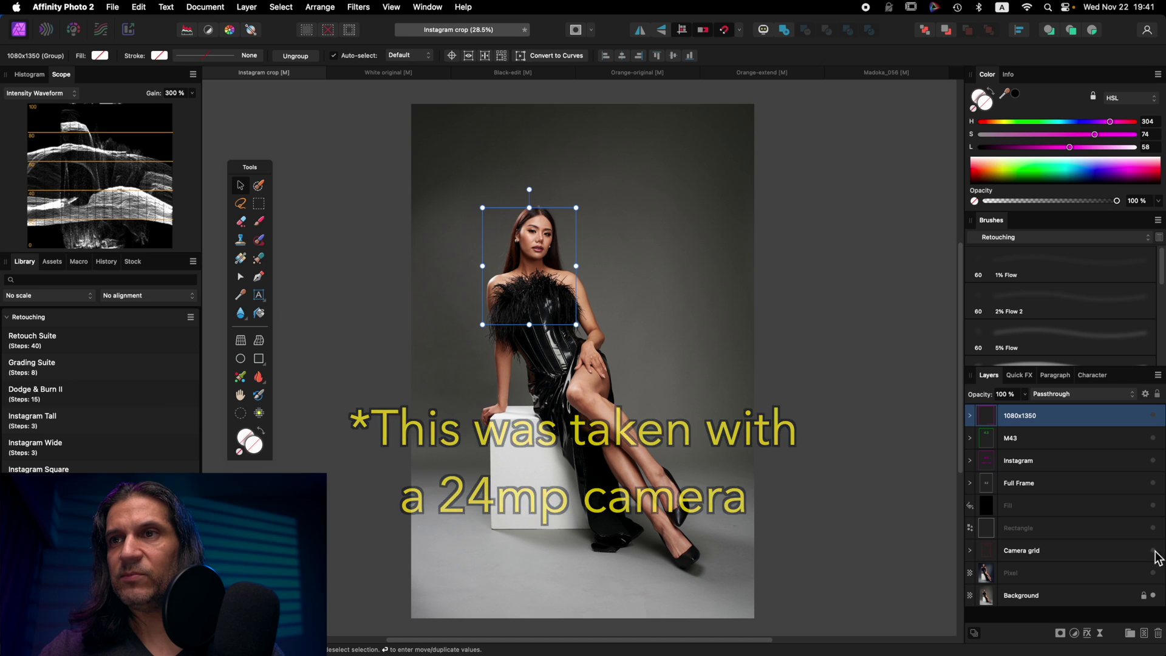
{"action": "left_click", "coordinate": [1153, 573]}
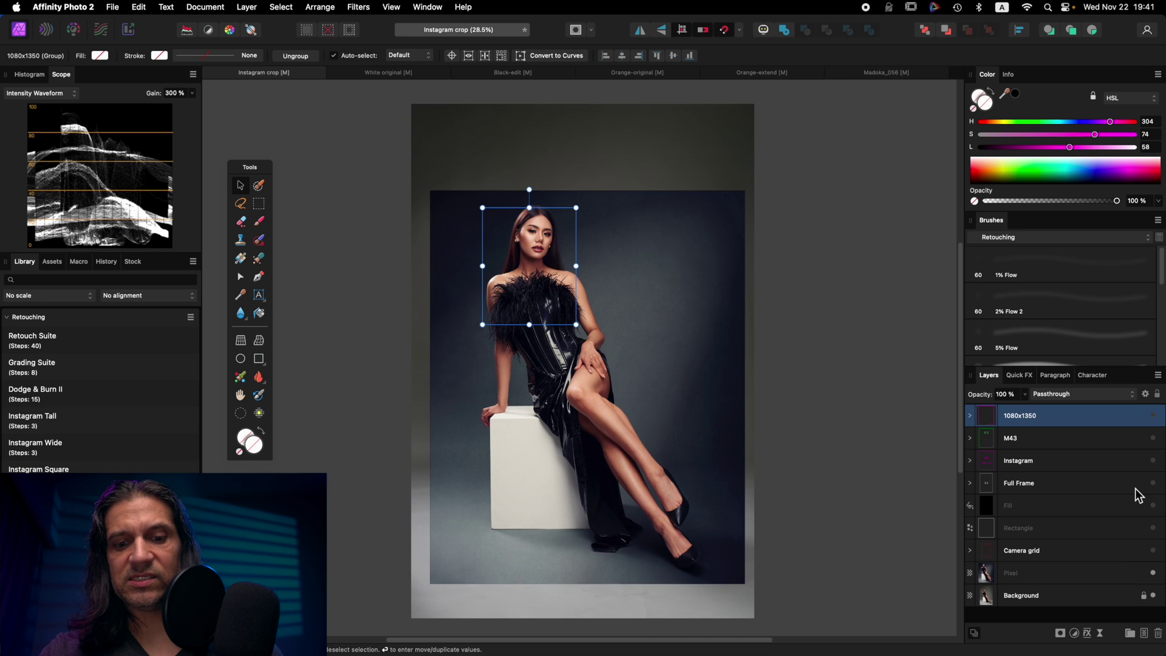
{"action": "key", "text": "b"}
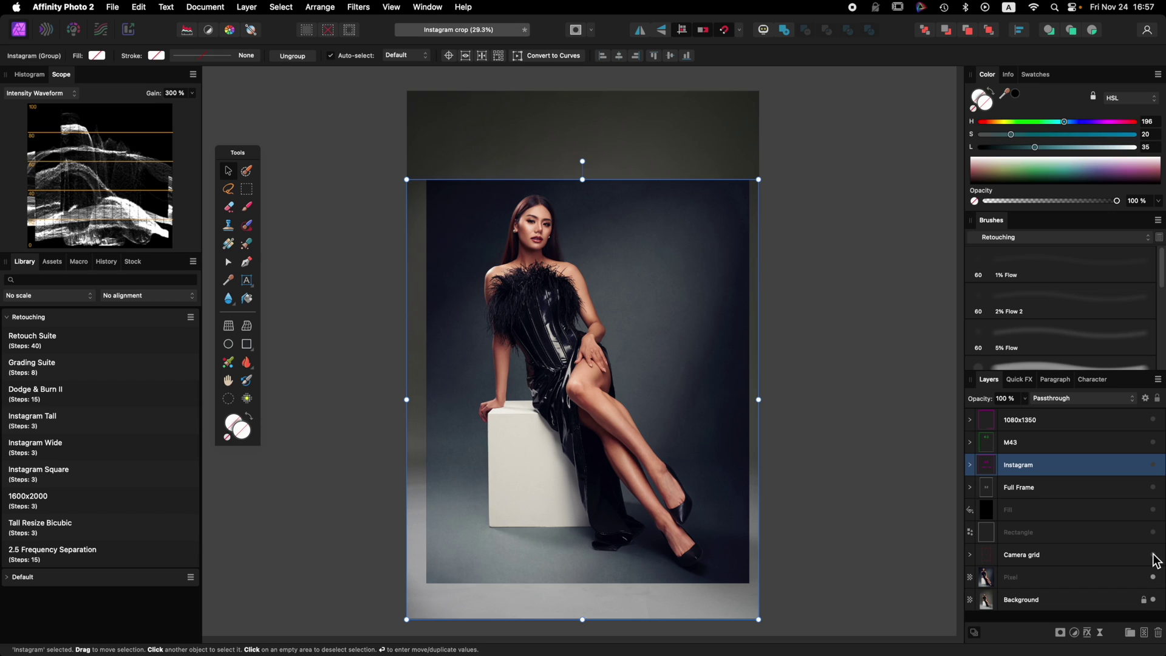
Show the camera grid, hide the retouched layer, and nudge the Instagram 4:5 guide upward before hiding it
{"action": "left_click", "coordinate": [1153, 555]}
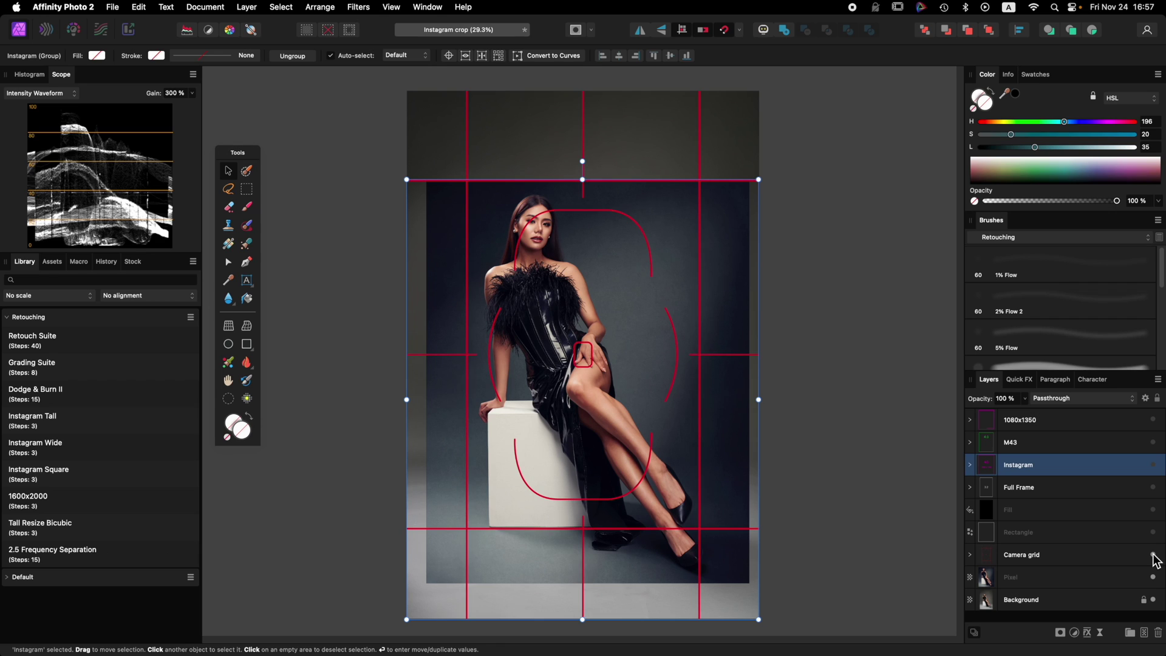
{"action": "left_click", "coordinate": [1154, 578]}
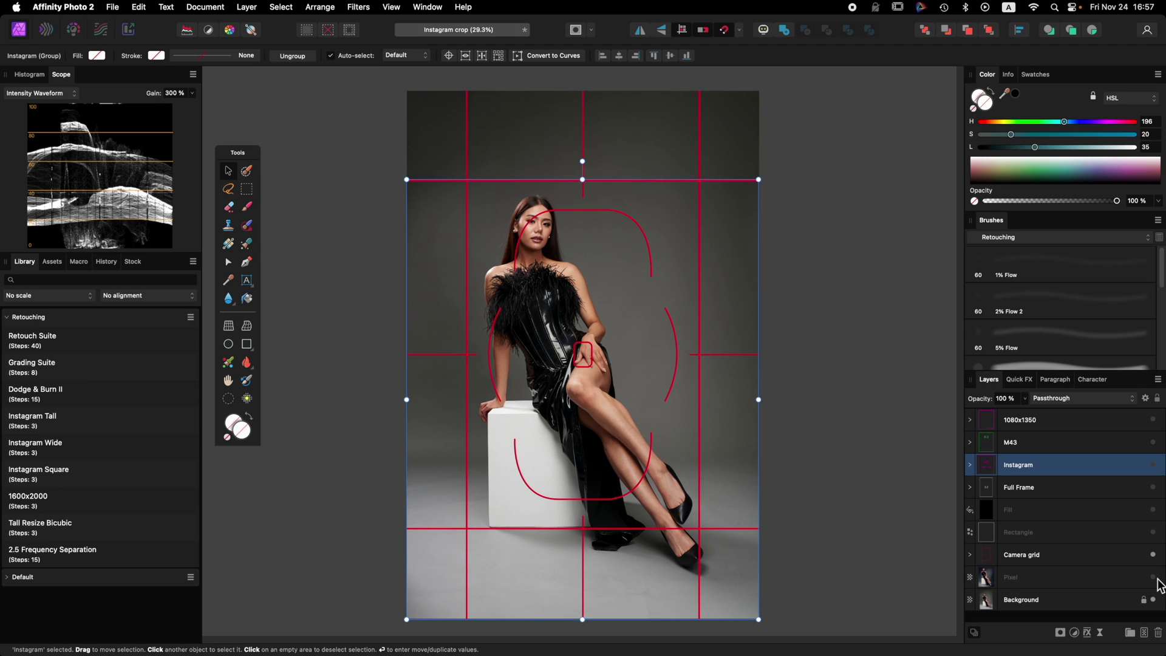
{"action": "left_click", "coordinate": [1155, 466]}
{"action": "mouse_move", "coordinate": [477, 359]}
{"action": "left_mouse_down"}
{"action": "mouse_move", "coordinate": [475, 315]}
{"action": "mouse_move", "coordinate": [477, 359]}
{"action": "left_mouse_up"}
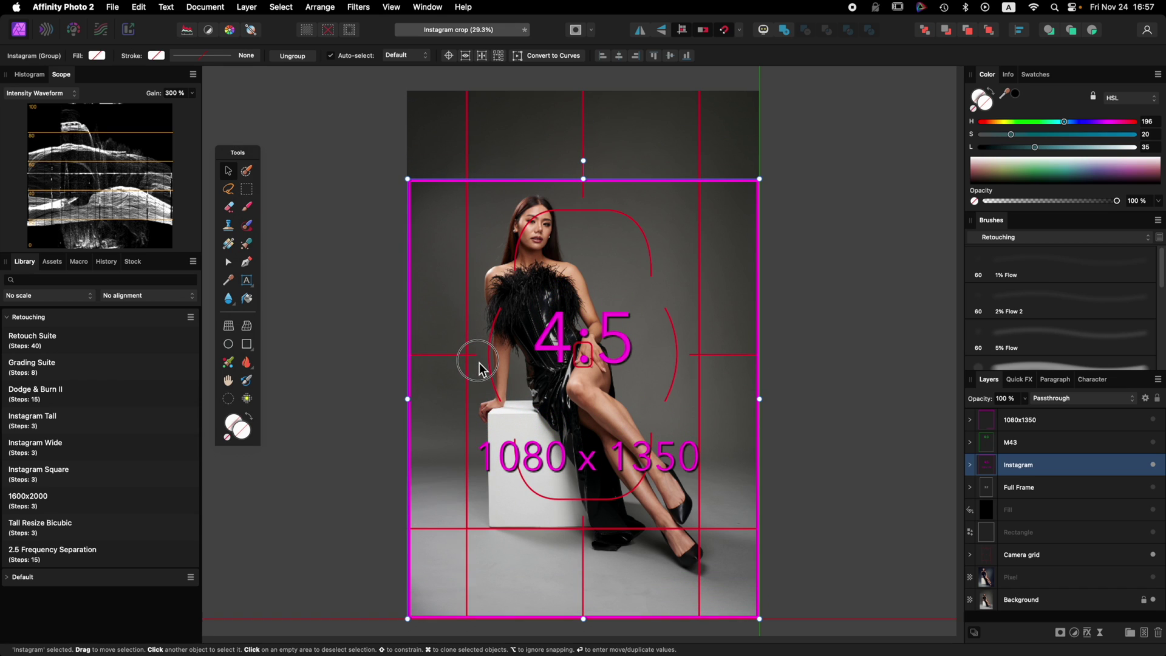
{"action": "left_click", "coordinate": [1154, 465]}
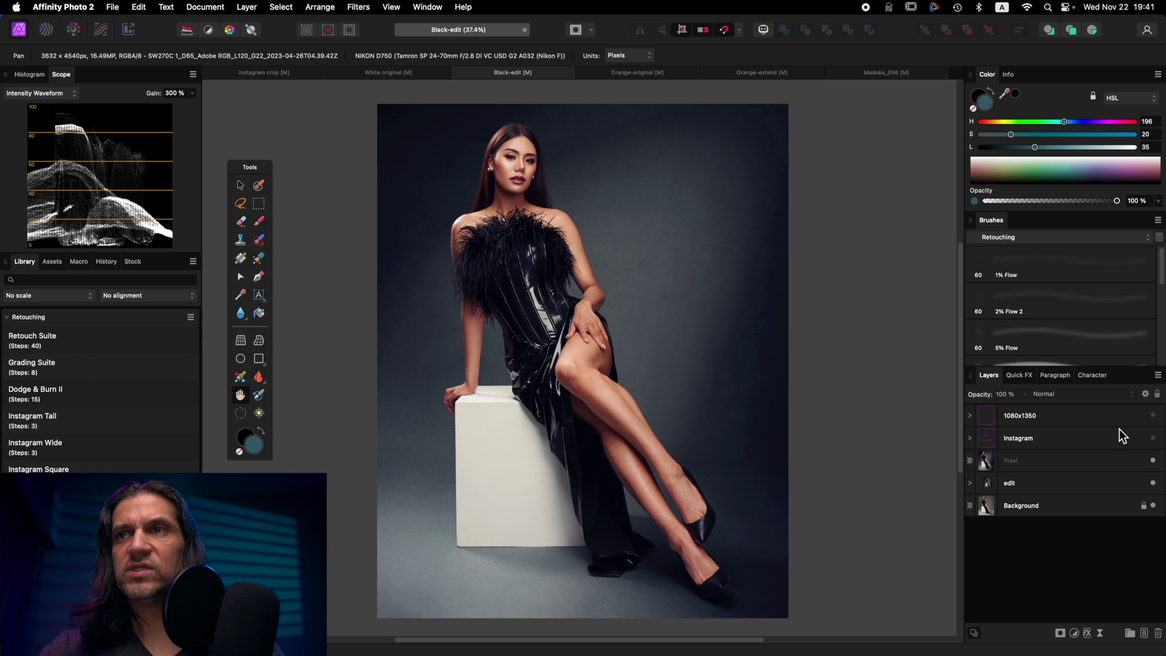
{"action": "left_click", "coordinate": [1154, 438]}
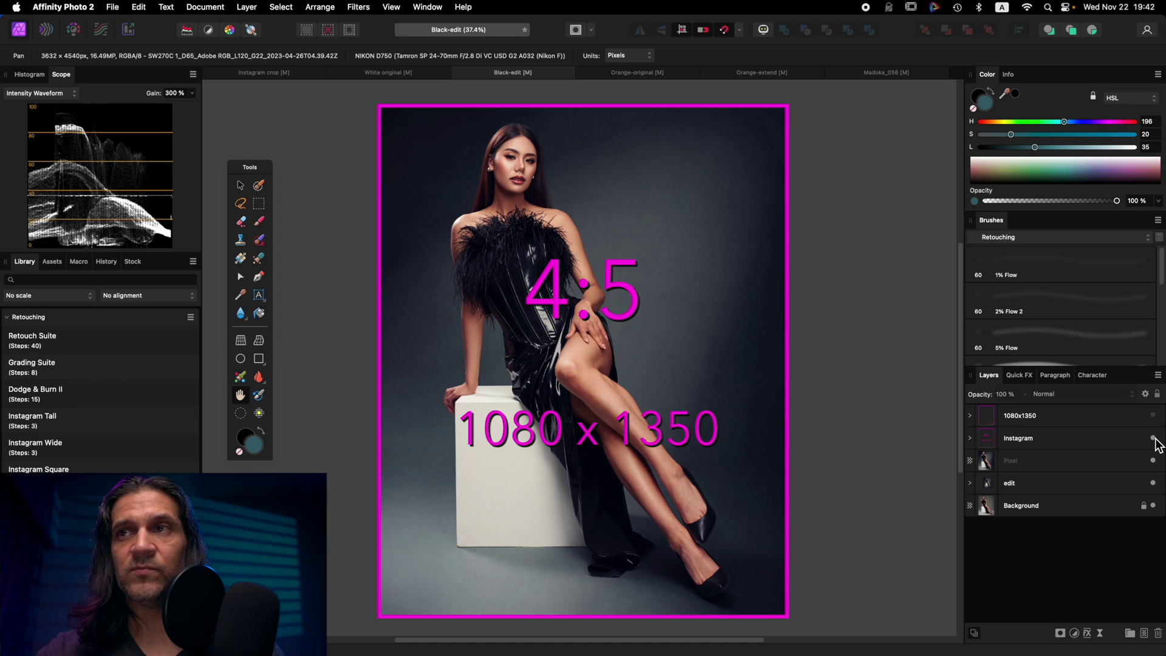
{"action": "left_click", "coordinate": [1154, 437]}
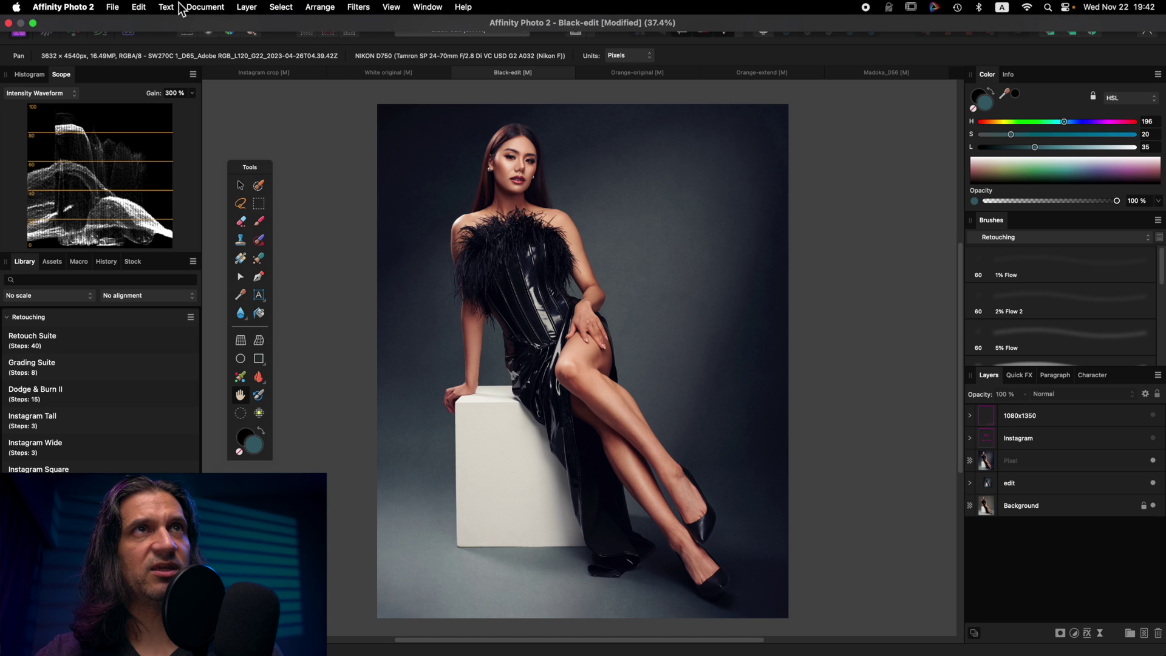
{"action": "left_click", "coordinate": [205, 7]}
{"action": "left_click", "coordinate": [210, 93]}
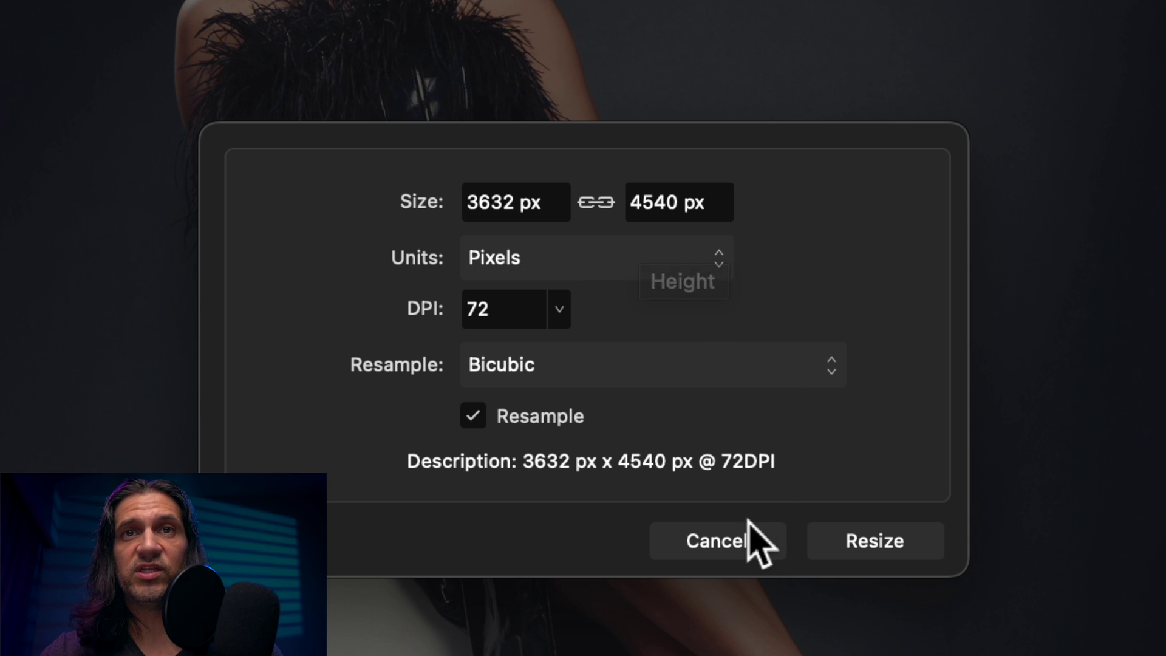
{"action": "left_click", "coordinate": [876, 544]}
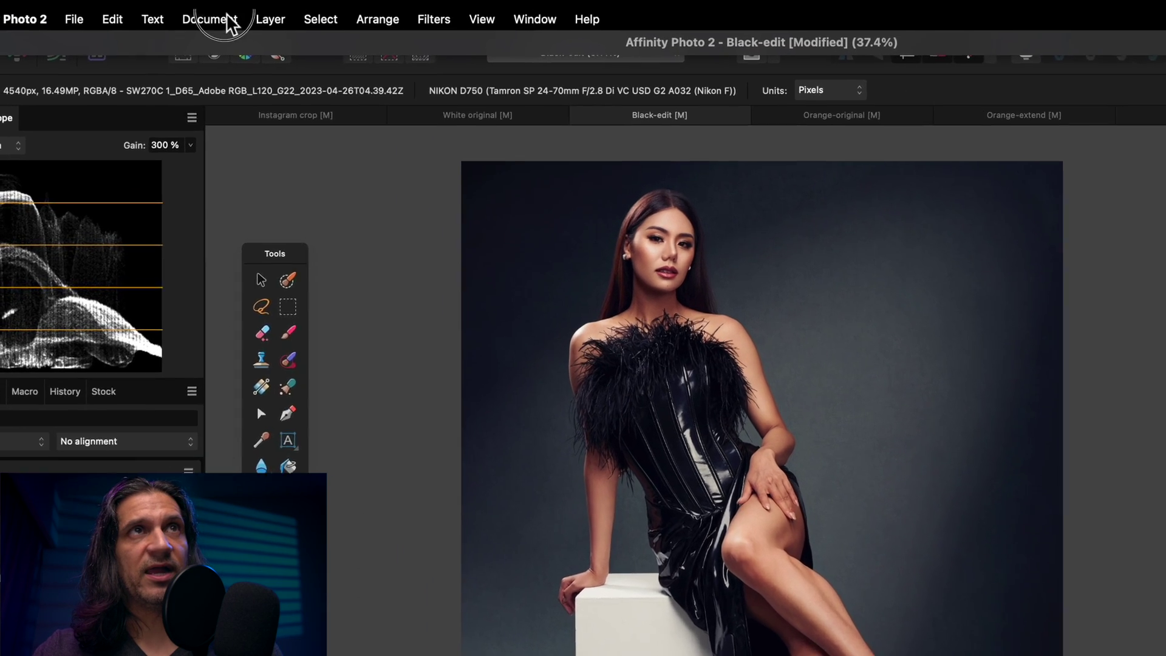
Resize the document to 1350 px height with Bicubic resampling
{"action": "left_click", "coordinate": [227, 20]}
{"action": "left_click", "coordinate": [243, 149]}
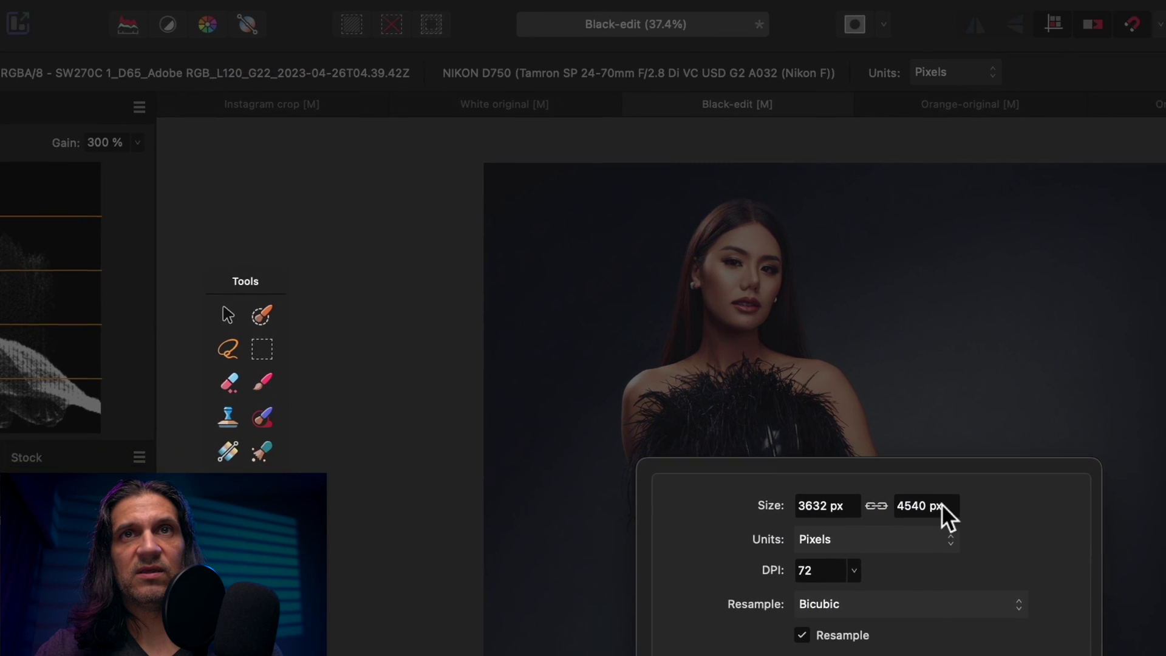
{"action": "left_click", "coordinate": [979, 544]}
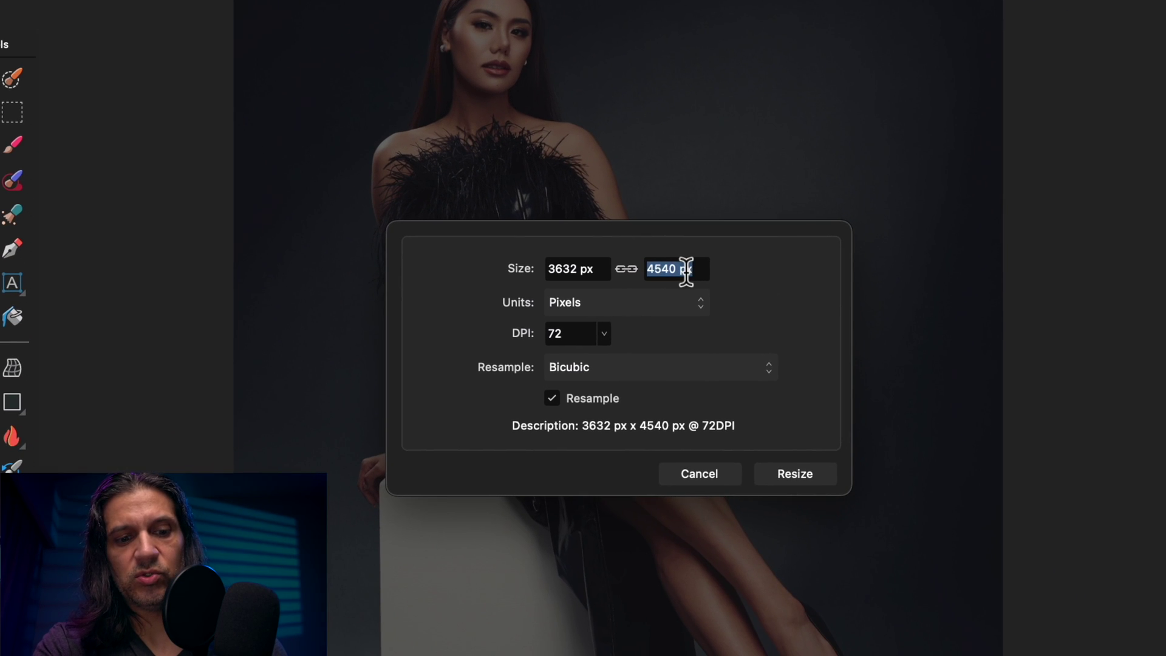
{"action": "type", "text": "1350"}
{"action": "key", "text": "Return"}
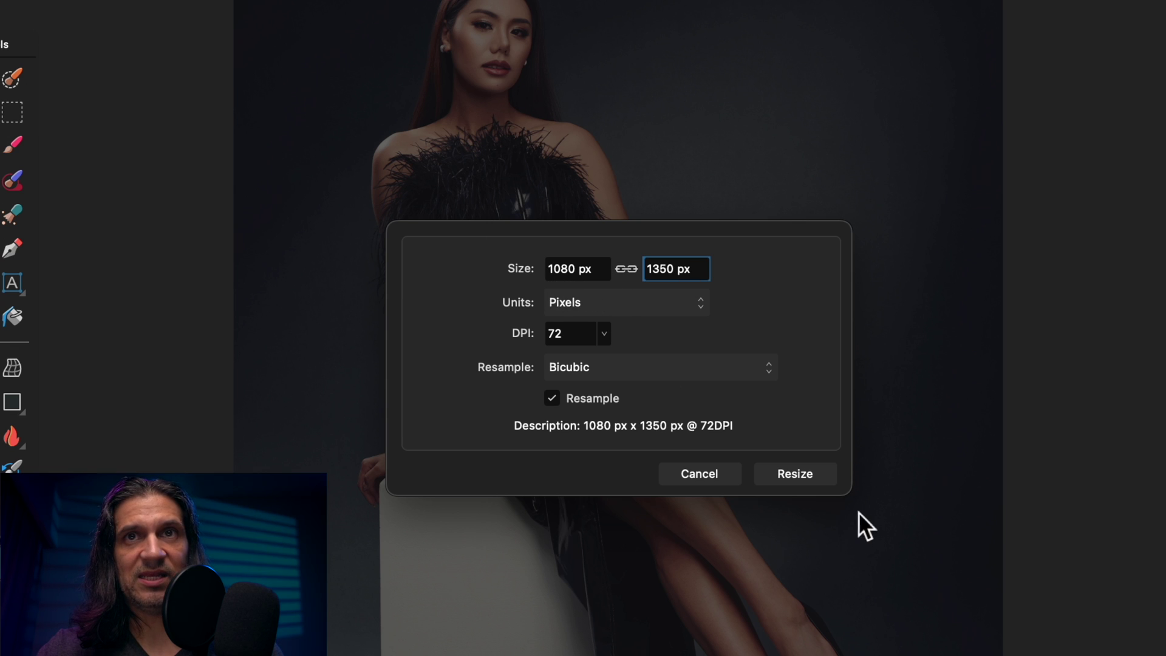
{"action": "left_click", "coordinate": [803, 473]}
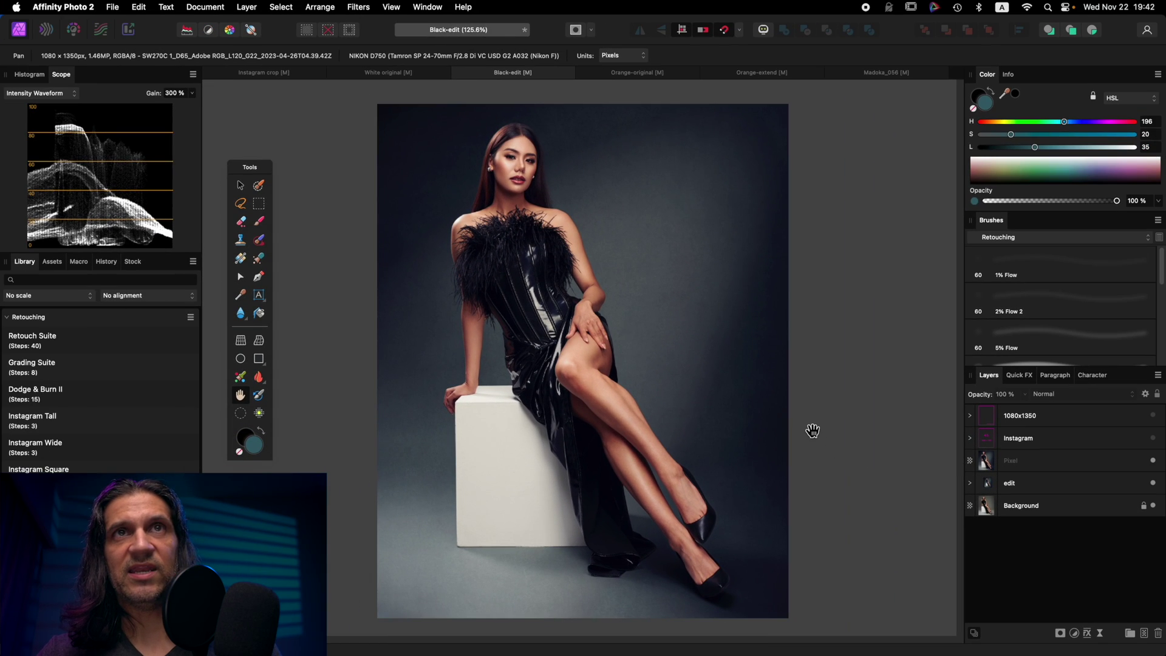
Zoom in to inspect the resized portrait, fit it back to view, and select the 1080x1350 layer
{"action": "key", "text": "super+equal"}
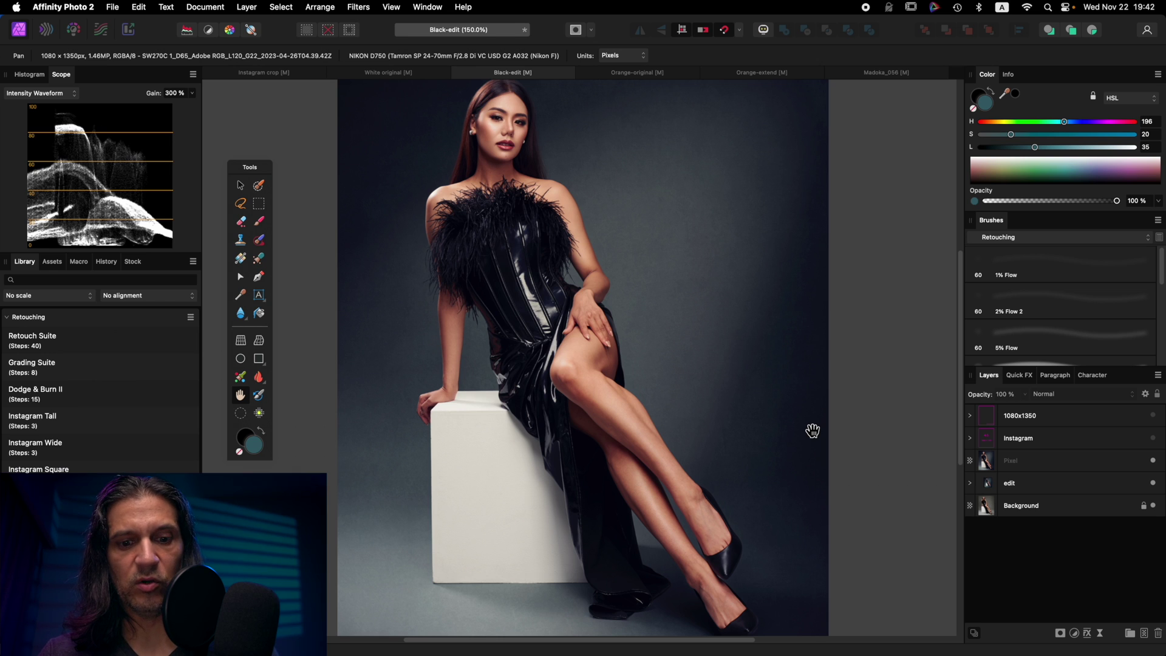
{"action": "key", "text": "super+equal"}
{"action": "key", "text": "super+equal"}
{"action": "key", "text": "super+equal"}
{"action": "key", "text": "super+equal"}
{"action": "scroll", "coordinate": [533, 392], "scroll_direction": "up", "scroll_amount": 15}
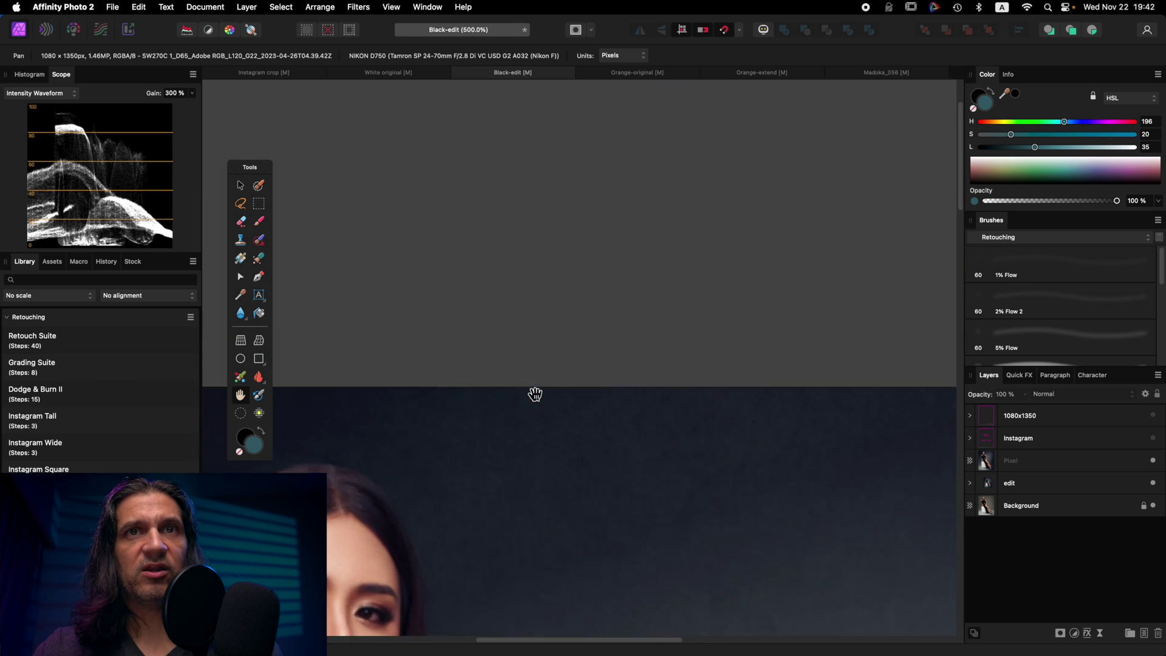
{"action": "scroll", "coordinate": [534, 395], "scroll_direction": "down", "scroll_amount": 3}
{"action": "scroll", "coordinate": [534, 394], "scroll_direction": "down", "scroll_amount": 5}
{"action": "scroll", "coordinate": [594, 373], "scroll_direction": "up", "scroll_amount": 5}
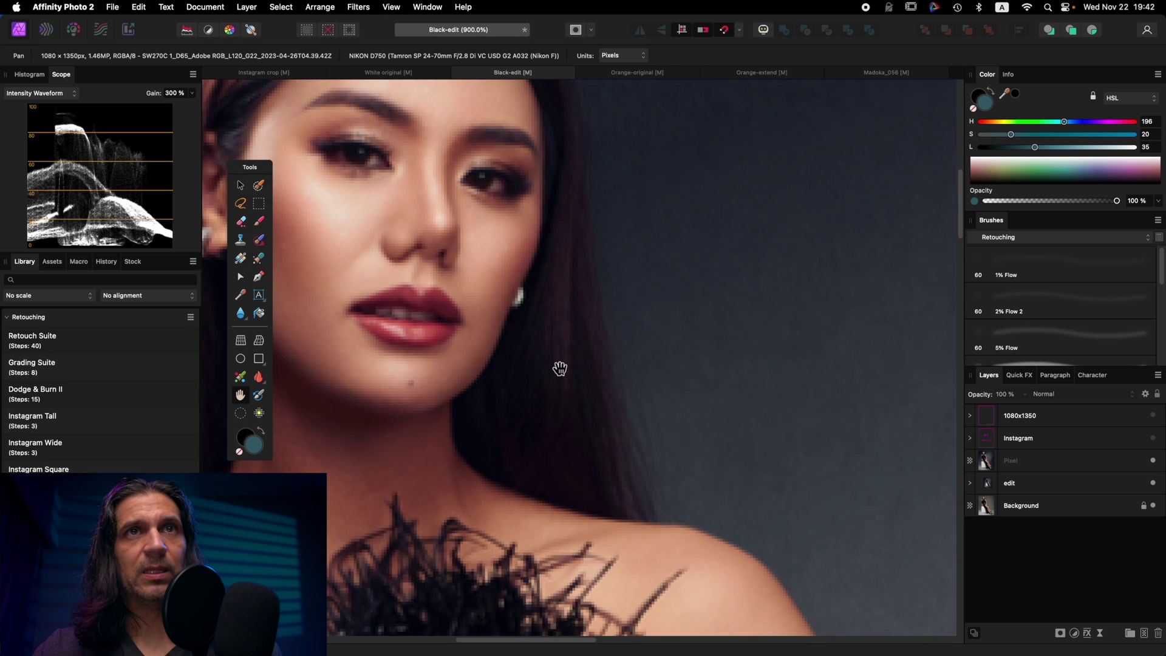
{"action": "key", "text": "super+0"}
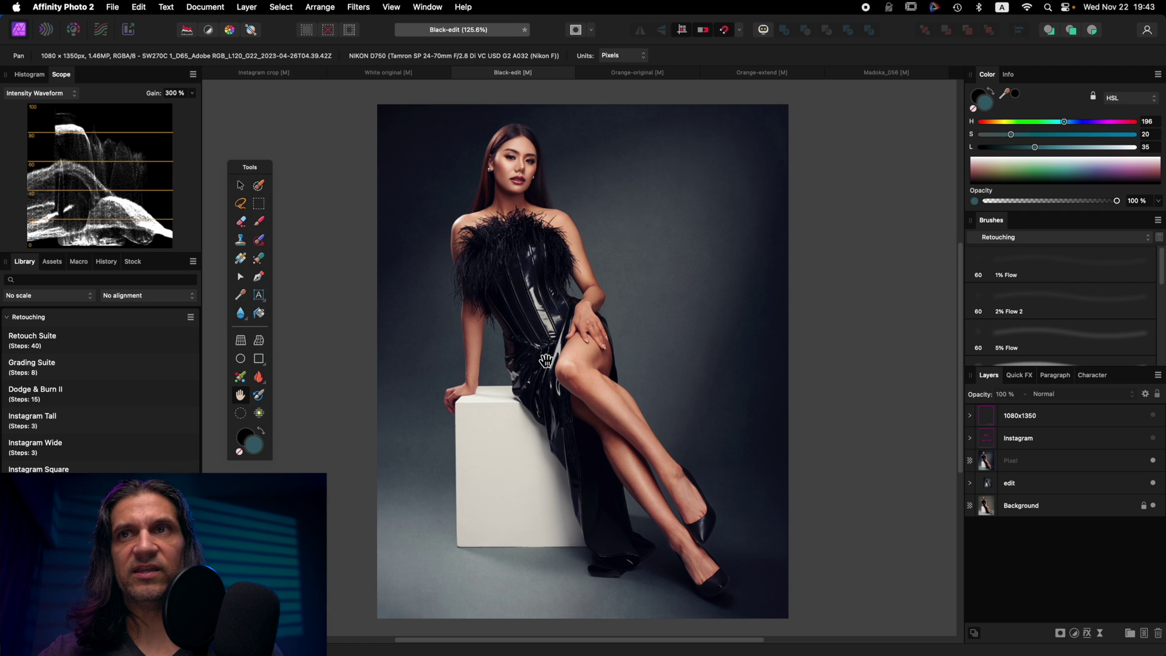
{"action": "left_click", "coordinate": [1076, 419]}
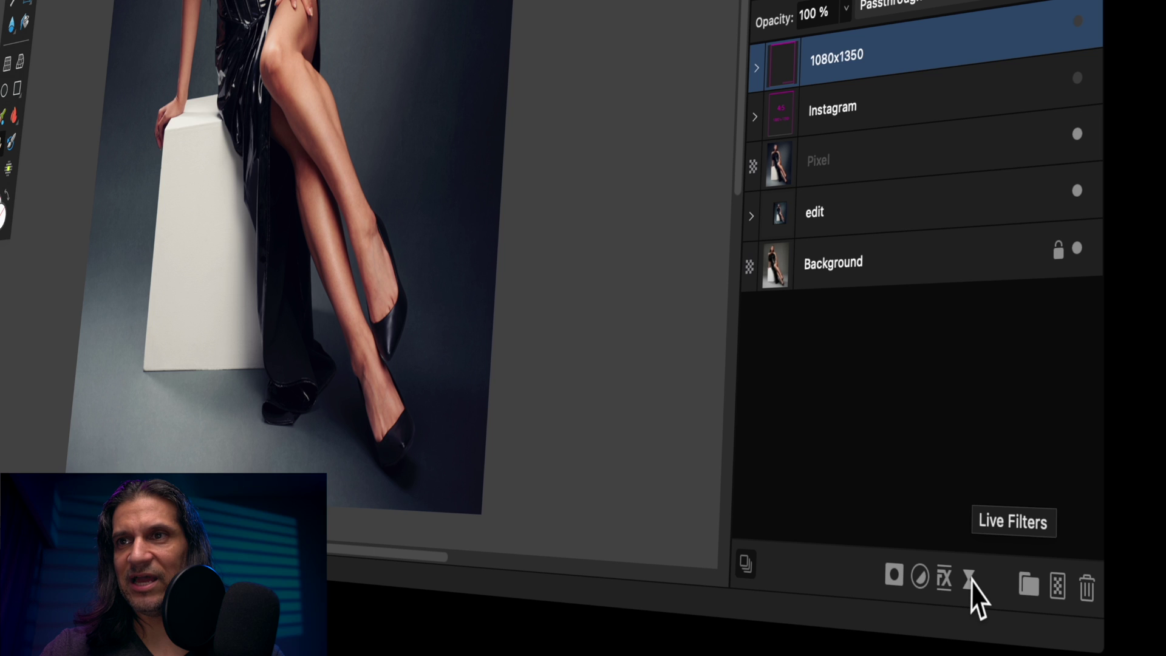
Add a live Unsharp Mask filter and raise its radius to 0.6 px
{"action": "left_click", "coordinate": [969, 581]}
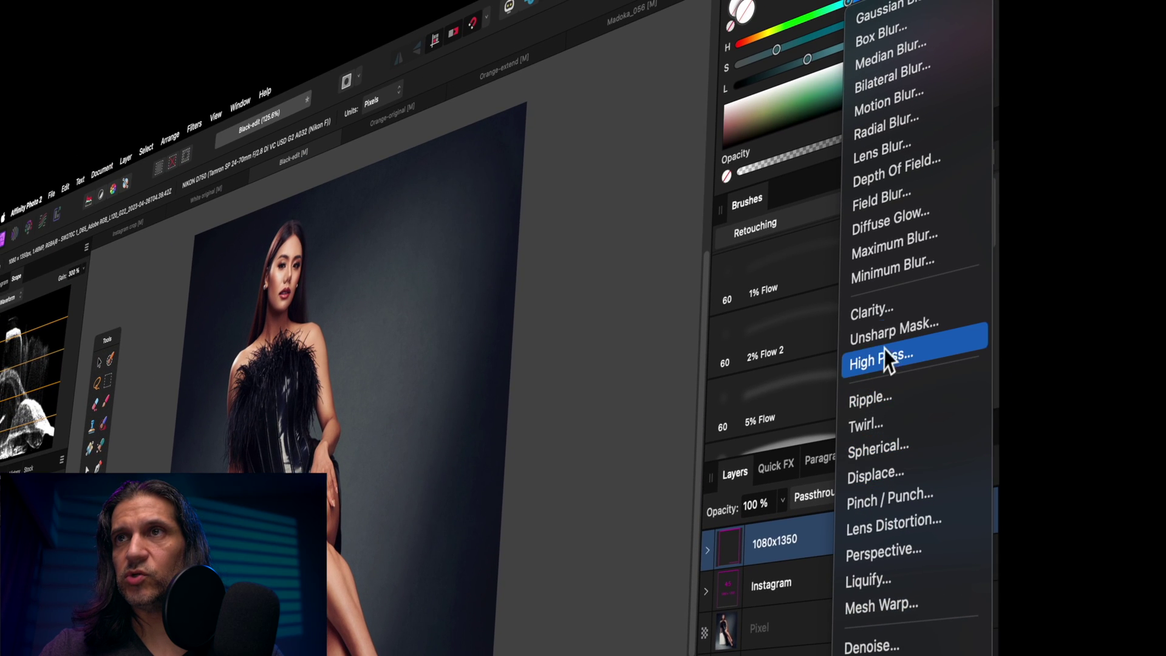
{"action": "left_click", "coordinate": [885, 345]}
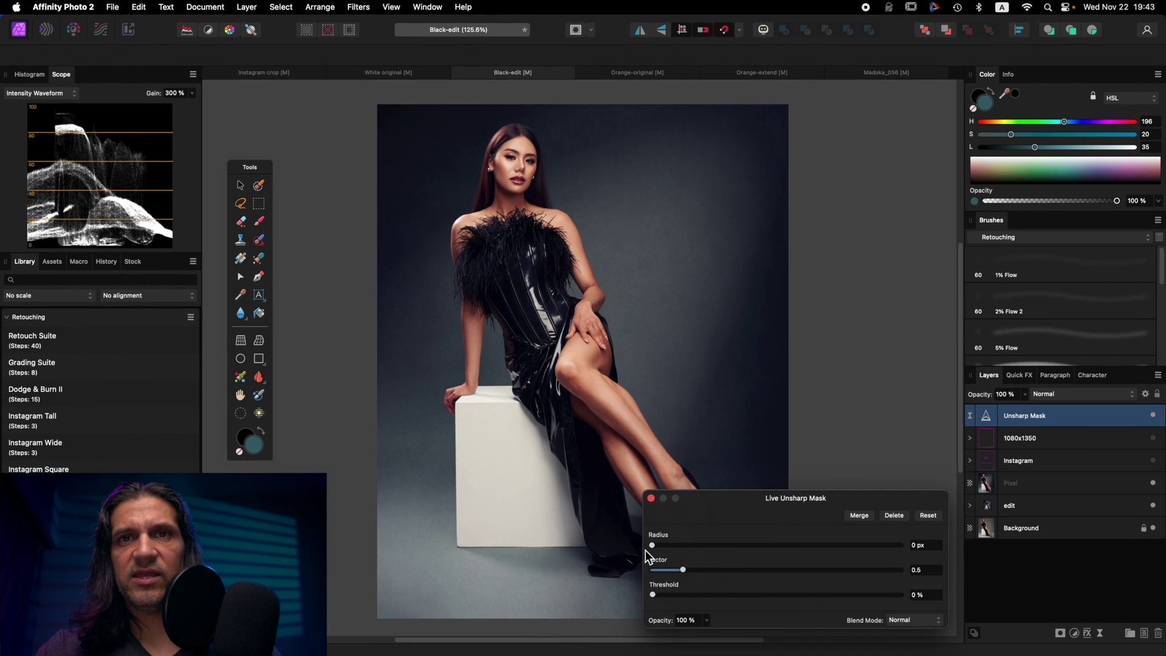
{"action": "mouse_move", "coordinate": [676, 551]}
{"action": "left_mouse_down"}
{"action": "mouse_move", "coordinate": [688, 551]}
{"action": "mouse_move", "coordinate": [686, 571]}
{"action": "left_mouse_up"}
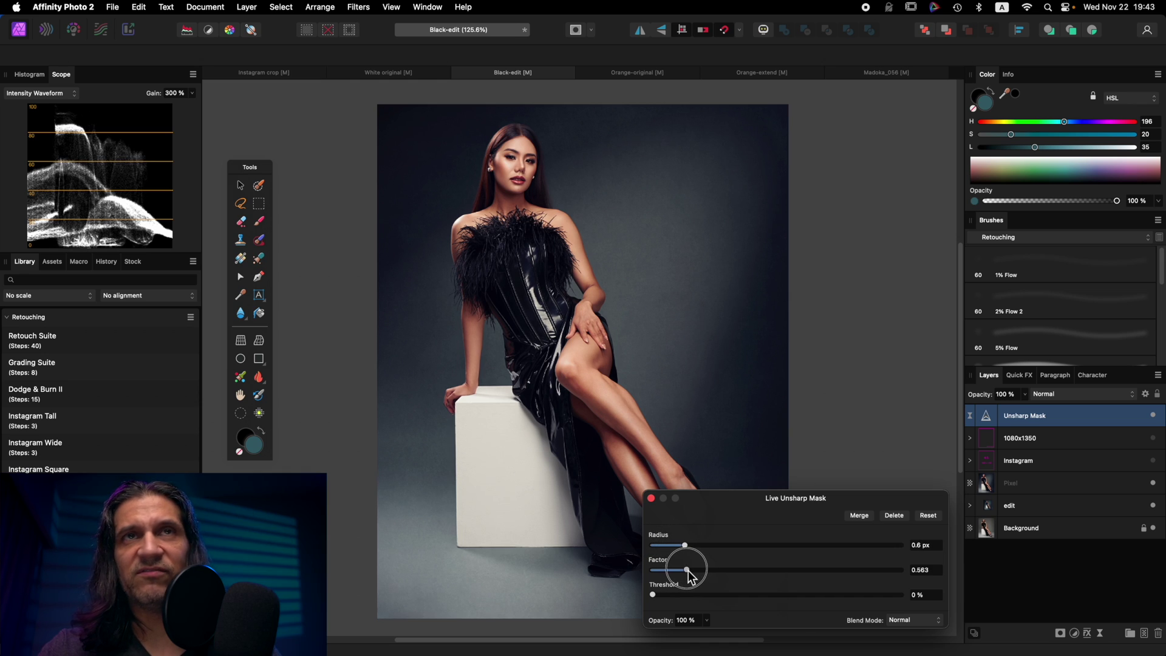
{"action": "scroll", "coordinate": [581, 482], "scroll_direction": "up", "scroll_amount": 5}
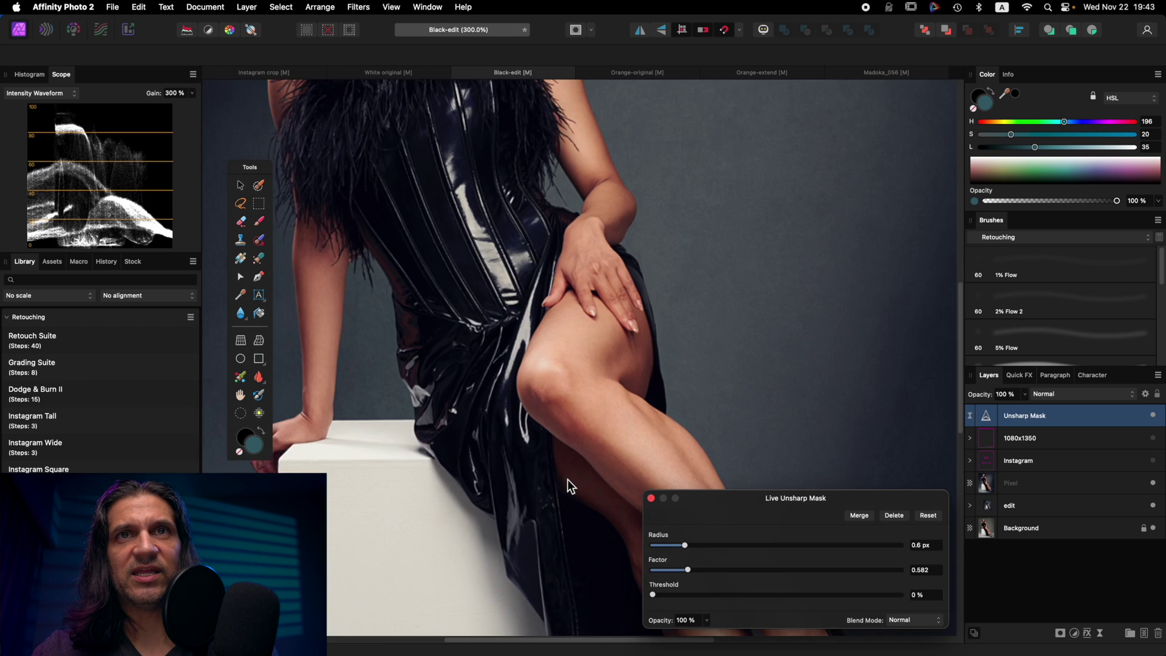
{"action": "scroll", "coordinate": [564, 478], "scroll_direction": "up", "scroll_amount": 5}
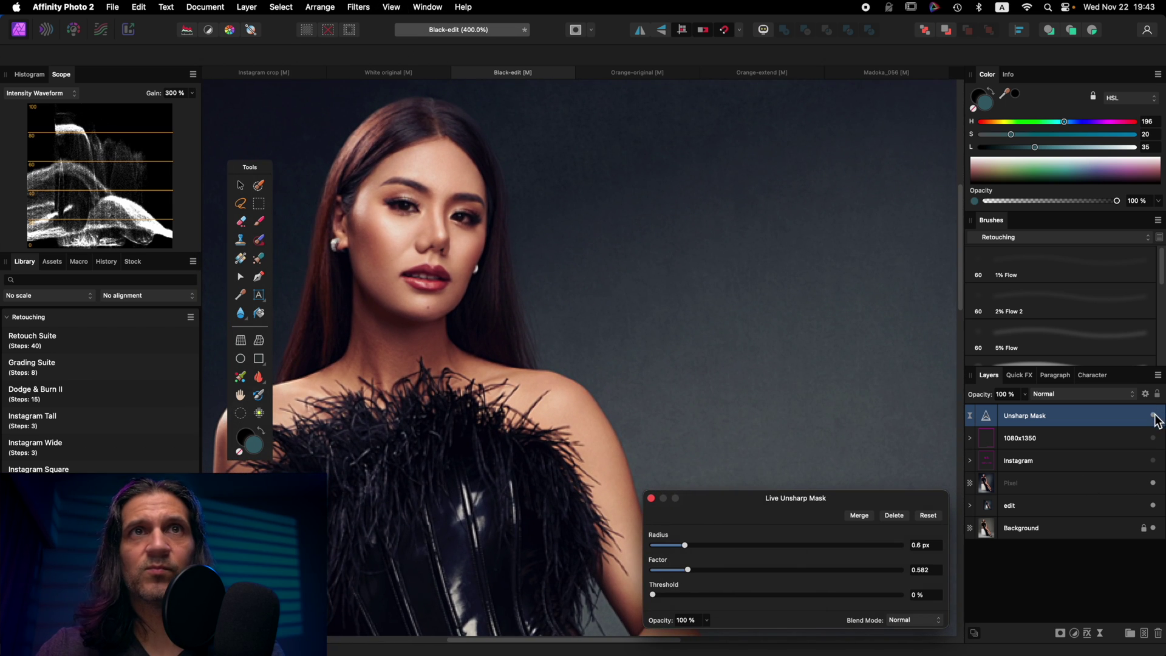
Toggle the Unsharp Mask on and off to compare, leave it on, and close its settings
{"action": "left_click", "coordinate": [1154, 416]}
{"action": "left_click", "coordinate": [1154, 415]}
{"action": "left_click", "coordinate": [1153, 415]}
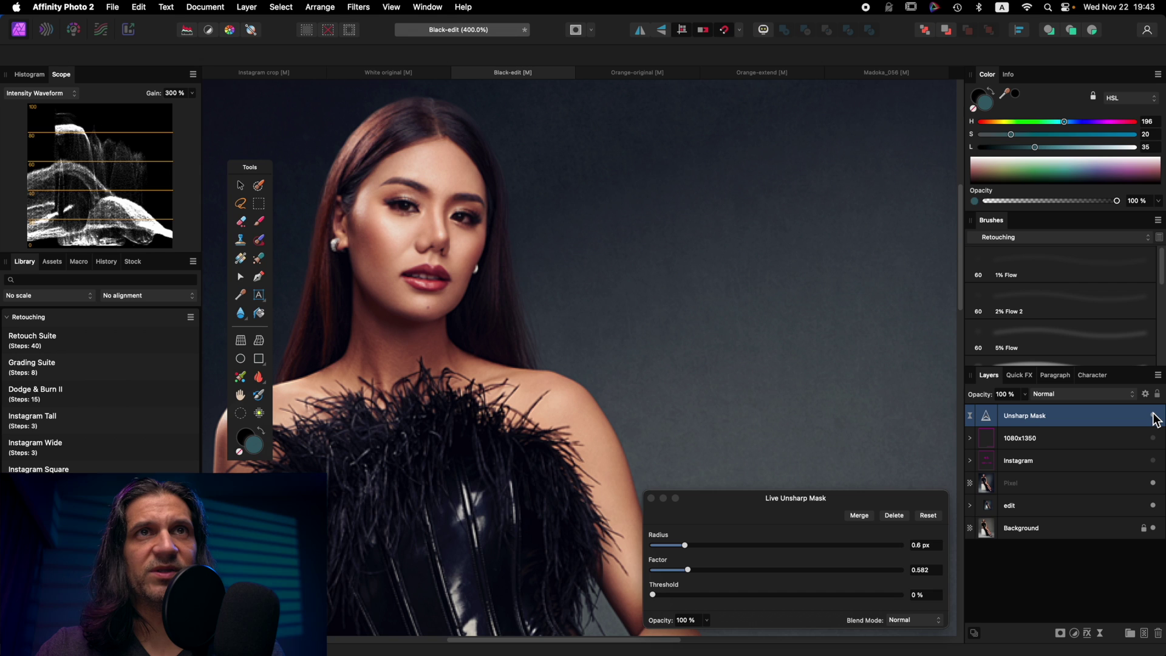
{"action": "left_click", "coordinate": [1154, 416]}
{"action": "left_click", "coordinate": [1153, 415]}
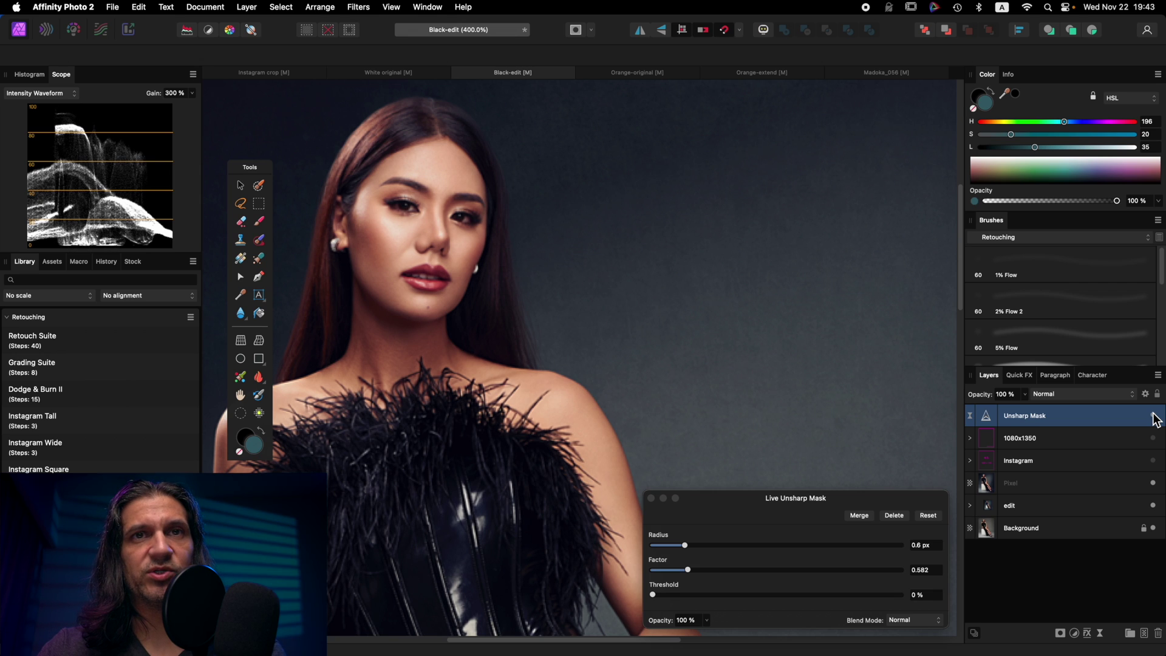
{"action": "left_click", "coordinate": [1154, 415]}
{"action": "left_click", "coordinate": [1153, 415]}
{"action": "left_click", "coordinate": [1153, 415]}
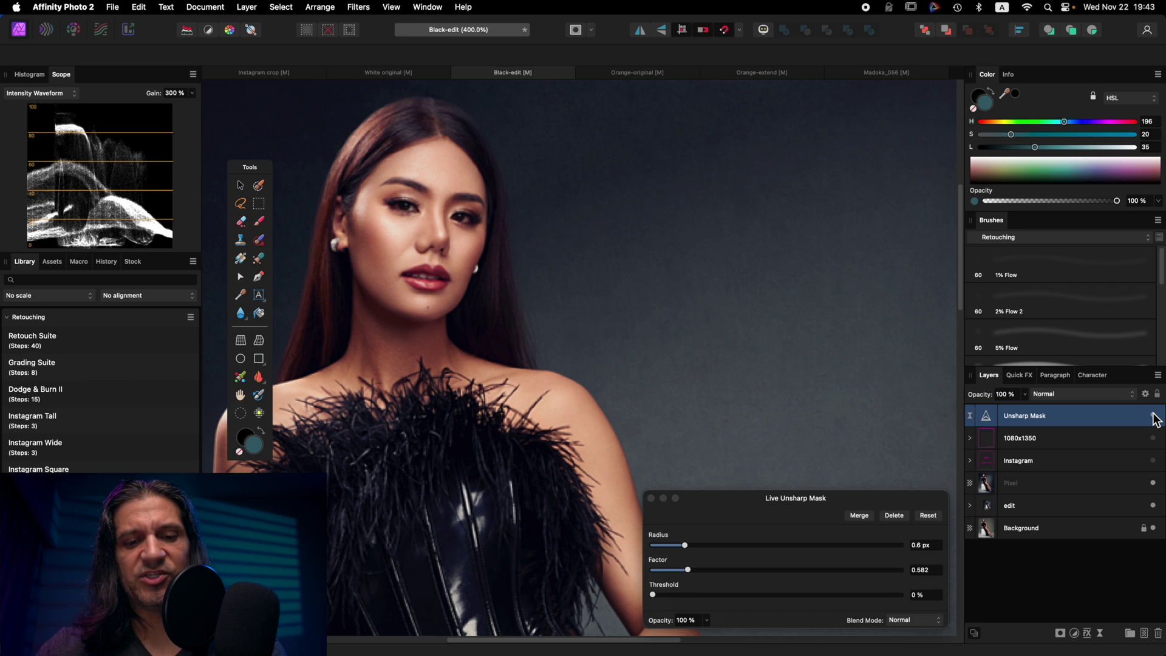
{"action": "key", "text": "super+0"}
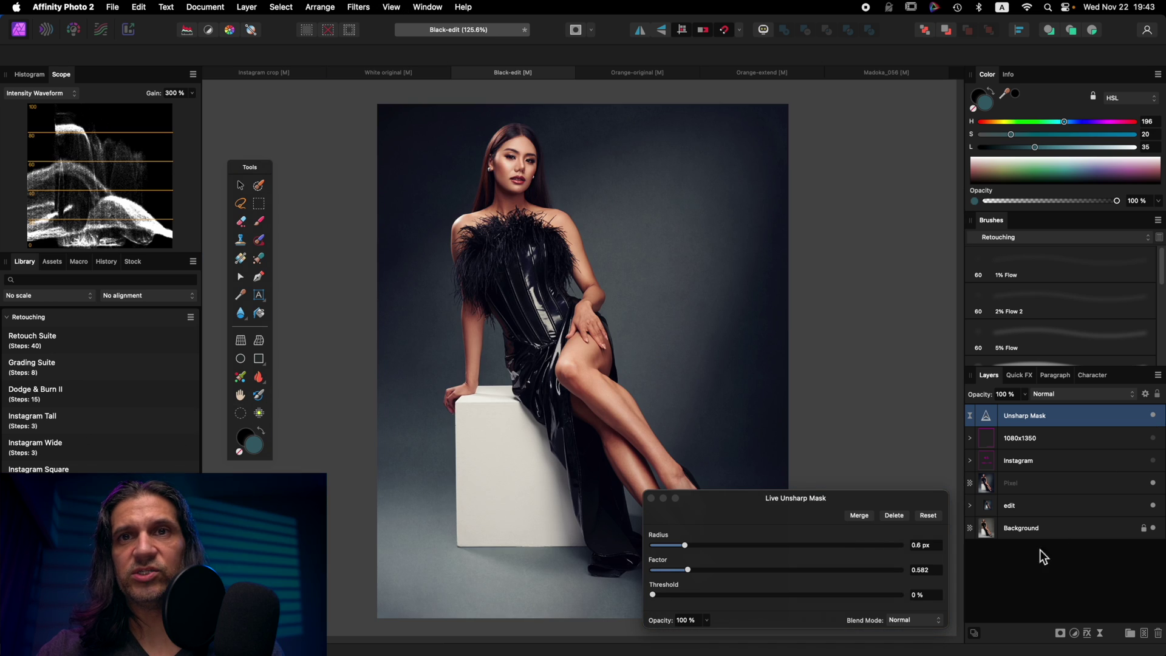
{"action": "left_click", "coordinate": [651, 498]}
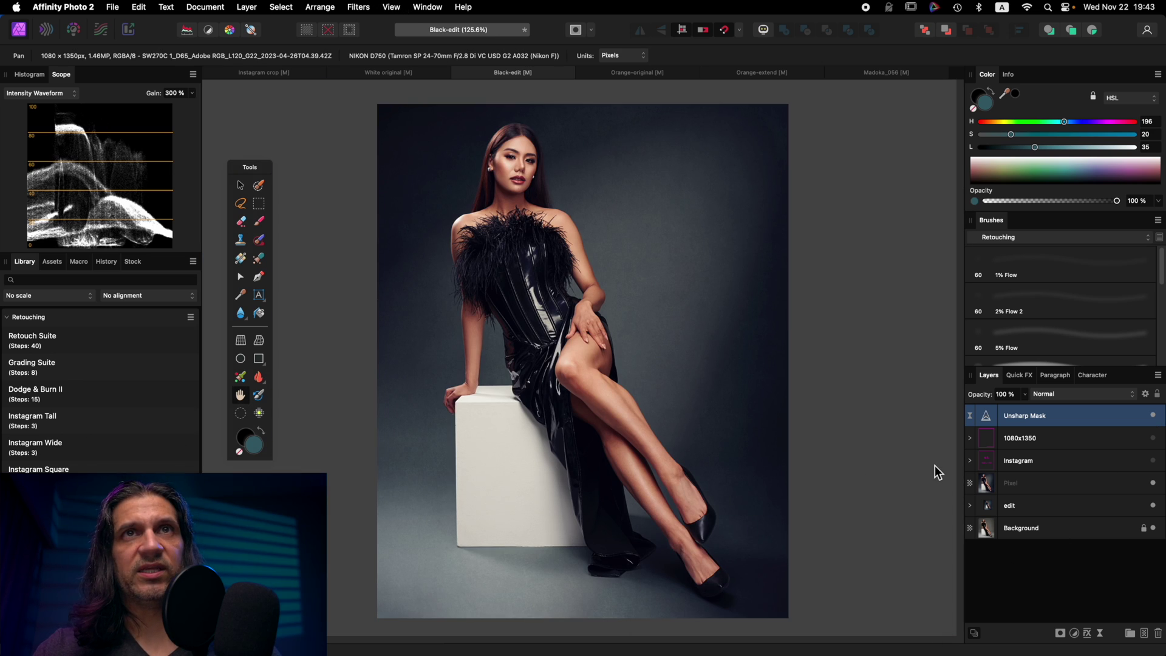
{"action": "left_click", "coordinate": [113, 6]}
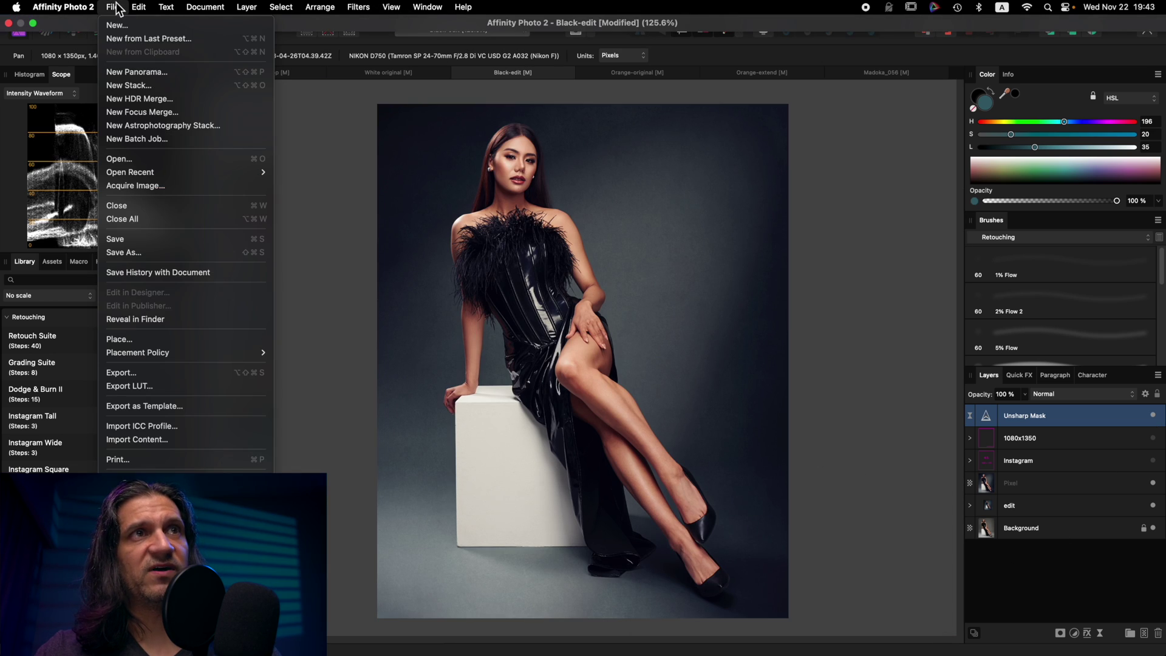
{"action": "left_click", "coordinate": [181, 374]}
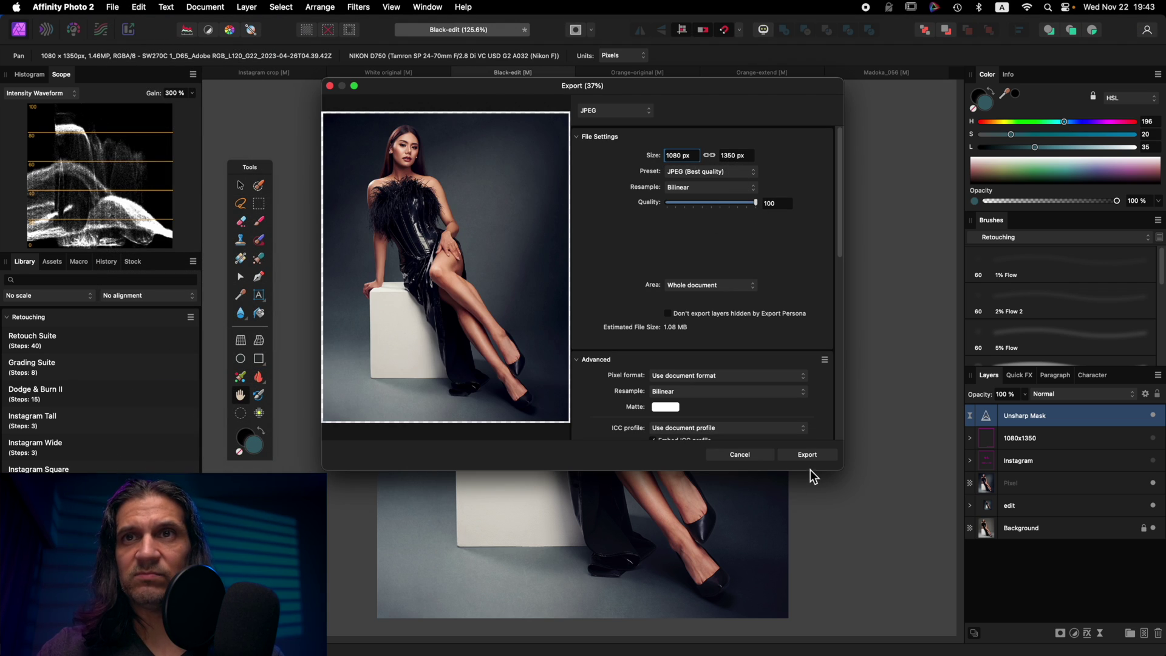
{"action": "left_click", "coordinate": [755, 454]}
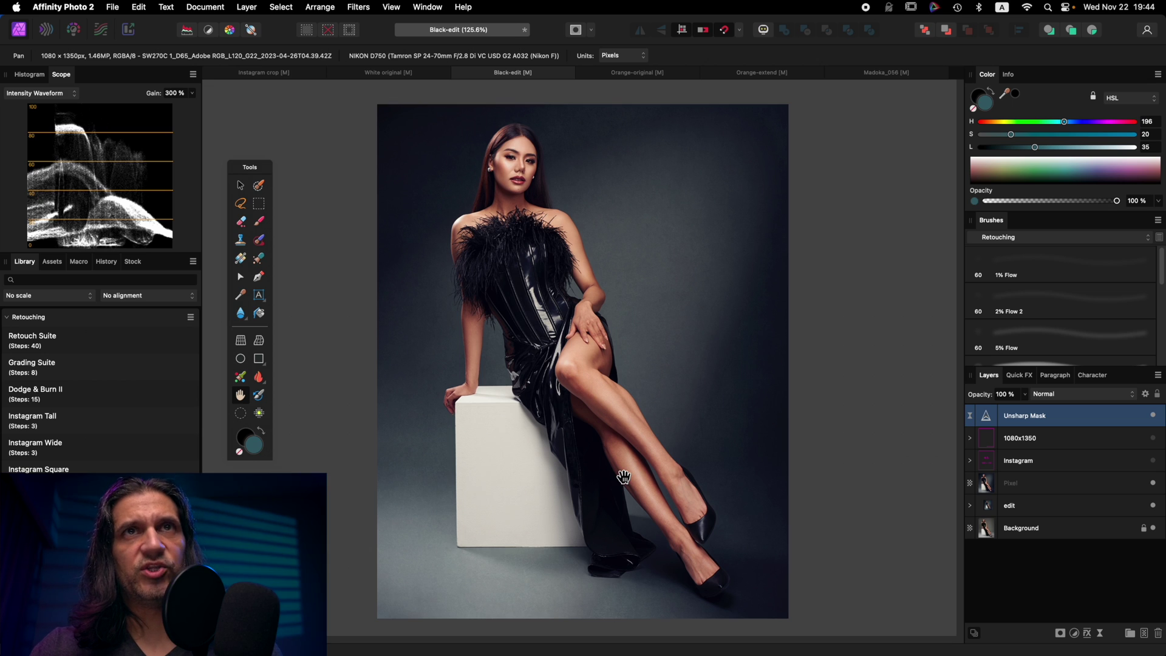
Apply a trial crop tightly around the model's face and zoom to inspect it
{"action": "key", "text": "c"}
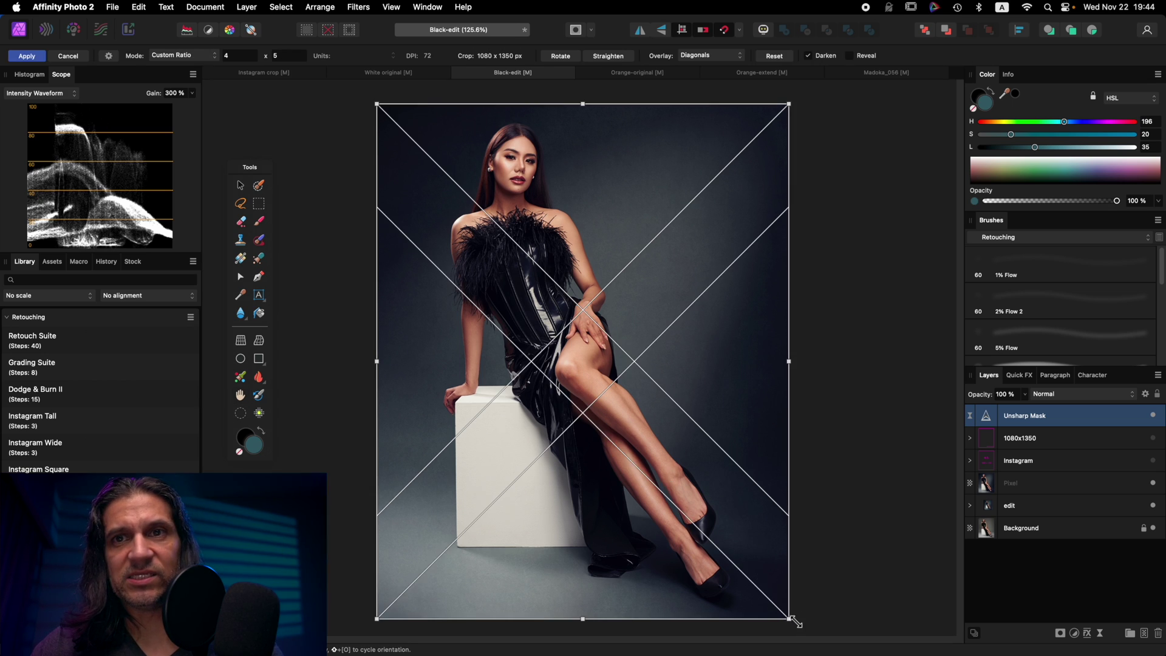
{"action": "left_click_drag", "start_coordinate": [785, 616], "coordinate": [514, 285]}
{"action": "left_click_drag", "start_coordinate": [455, 234], "coordinate": [520, 246]}
{"action": "mouse_move", "coordinate": [593, 297]}
{"action": "left_mouse_down"}
{"action": "mouse_move", "coordinate": [587, 290]}
{"action": "mouse_move", "coordinate": [597, 306]}
{"action": "left_mouse_up"}
{"action": "key", "text": "Return"}
{"action": "key", "text": "h"}
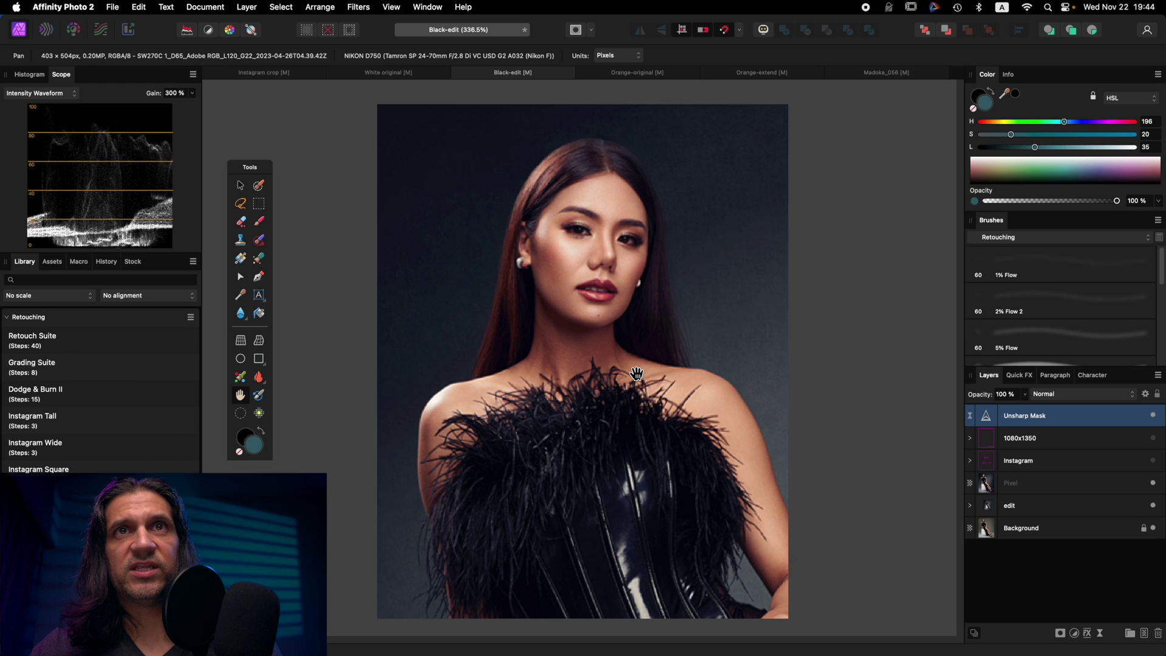
{"action": "scroll", "coordinate": [641, 380], "scroll_direction": "up", "scroll_amount": 10}
{"action": "scroll", "coordinate": [706, 390], "scroll_direction": "down", "scroll_amount": 5}
{"action": "scroll", "coordinate": [716, 396], "scroll_direction": "up", "scroll_amount": 6}
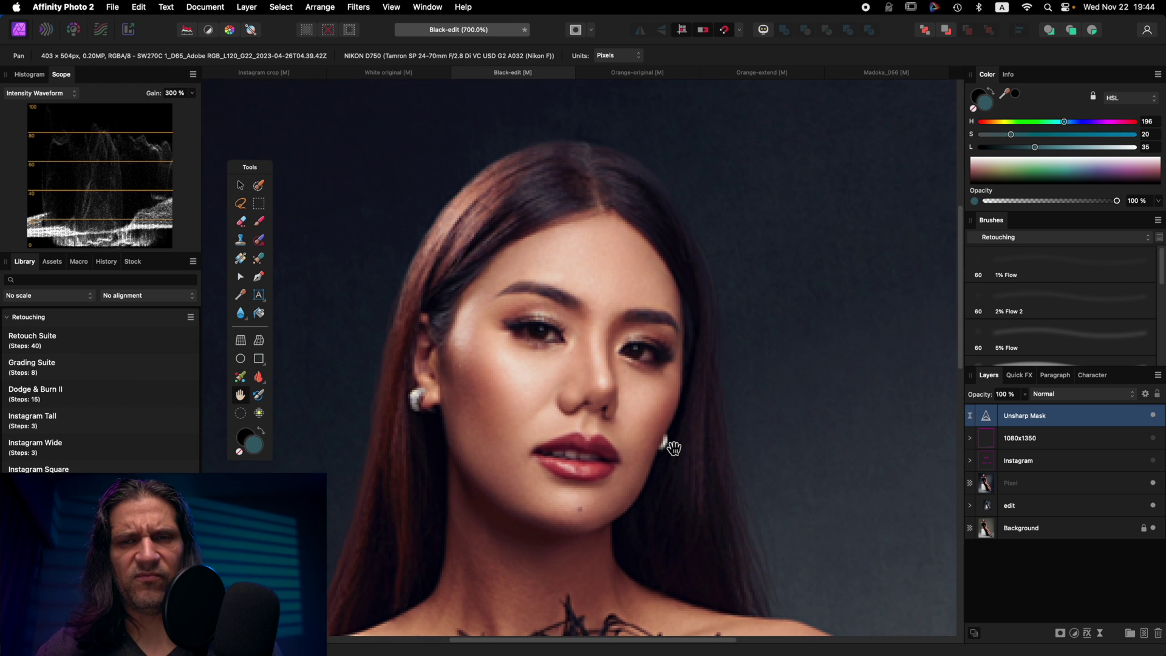
Undo the crop, Unsharp Mask and resize to restore the 3632 × 4540 px original
{"action": "key", "text": "super+z"}
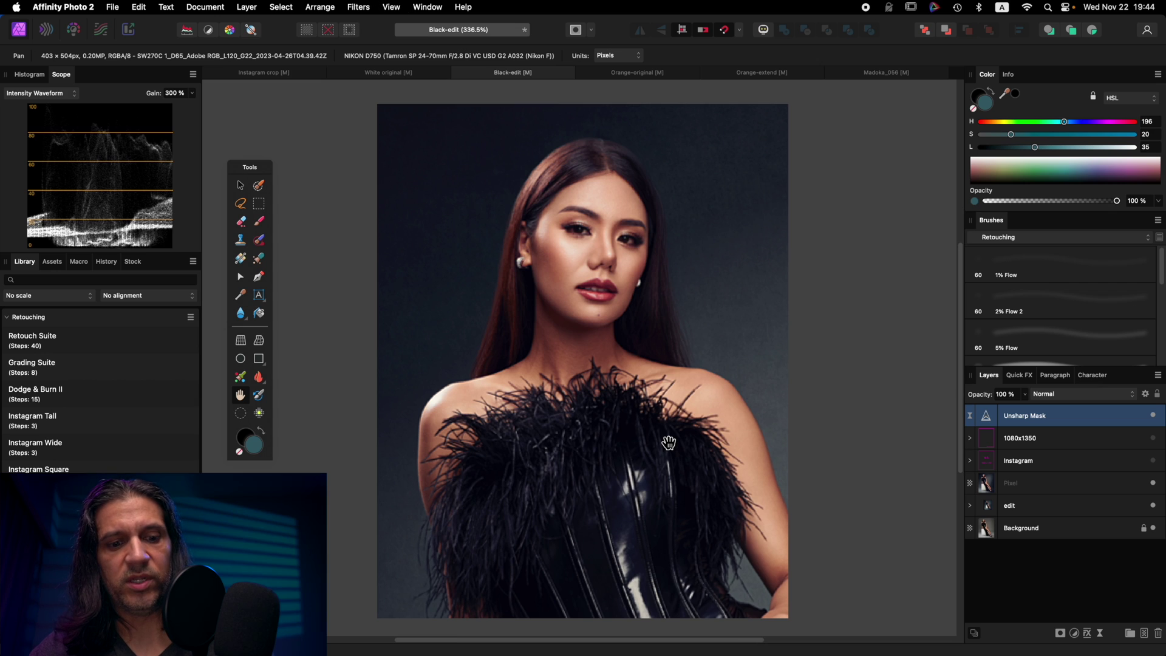
{"action": "scroll", "coordinate": [669, 443], "scroll_direction": "up", "scroll_amount": 3}
{"action": "key", "text": "super+0"}
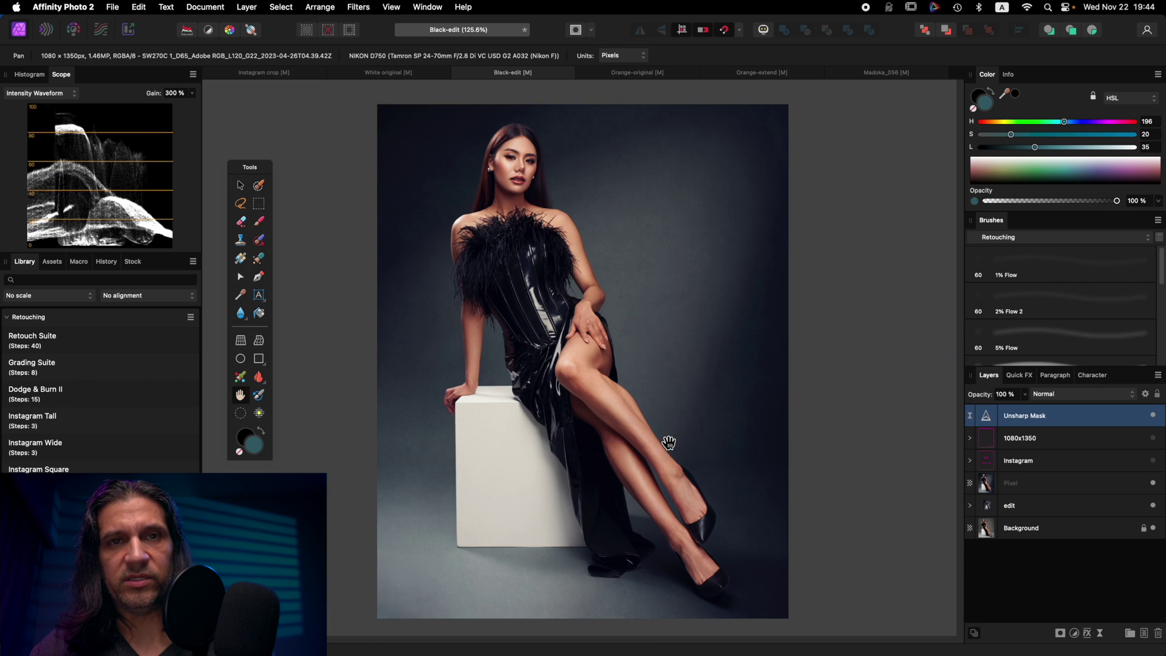
{"action": "key", "text": "super+z"}
{"action": "key", "text": "super+z"}
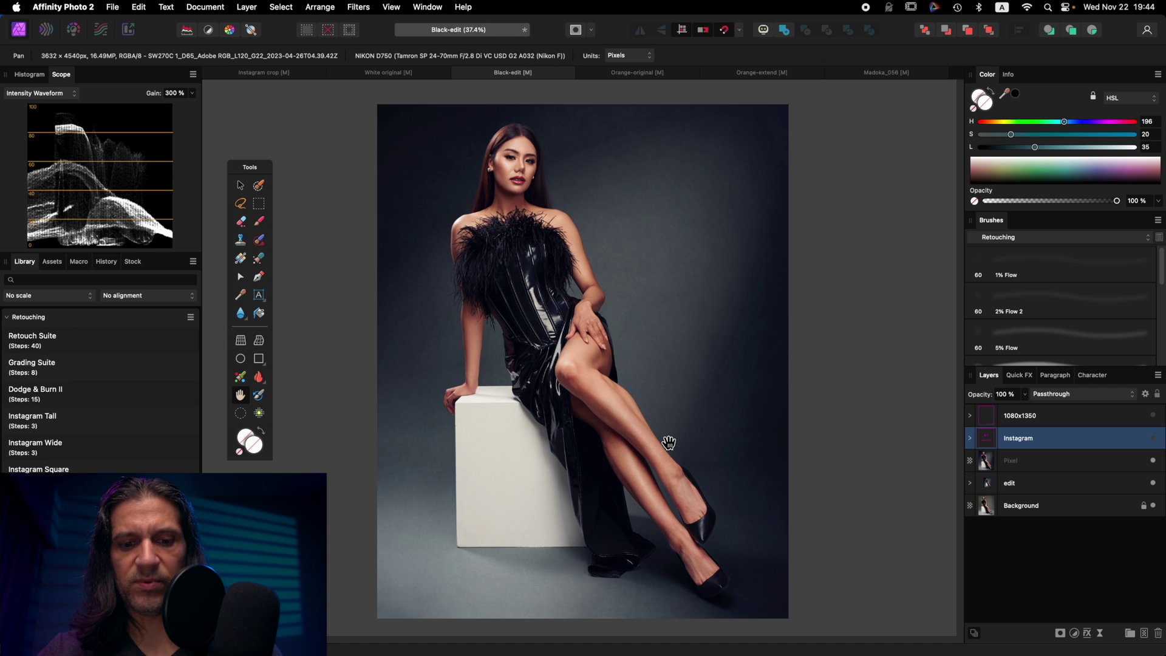
Crop the portrait to a tighter 4:5 framing of 1539×1924 centred on the model
{"action": "key", "text": "c"}
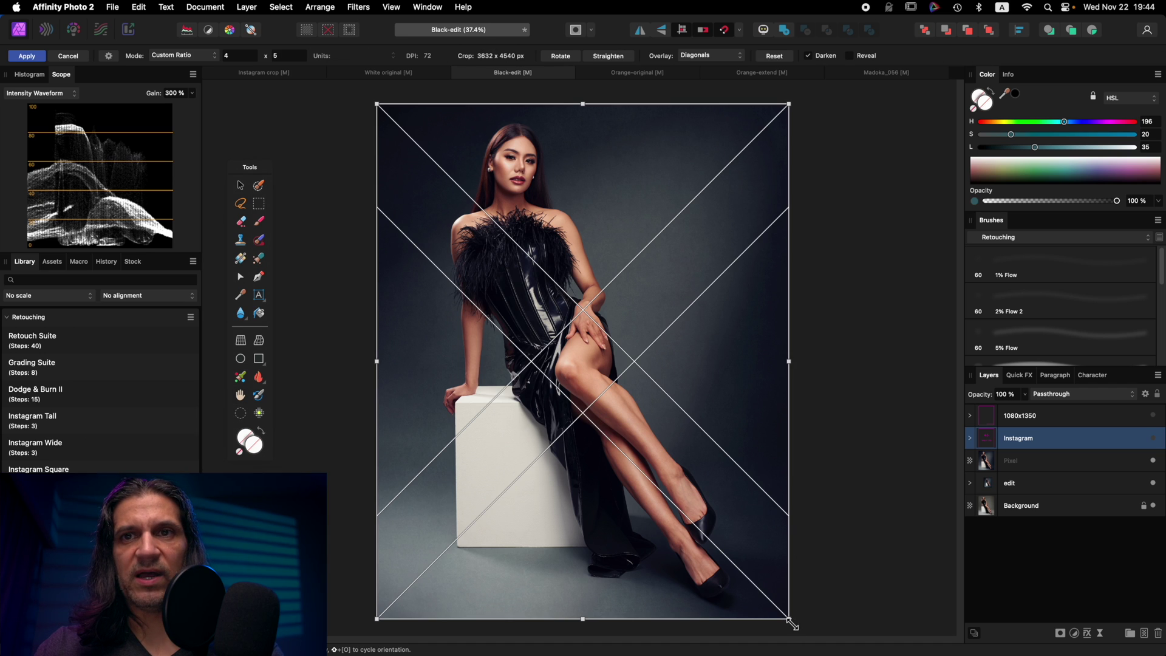
{"action": "left_click_drag", "start_coordinate": [788, 620], "coordinate": [552, 322]}
{"action": "left_click_drag", "start_coordinate": [505, 280], "coordinate": [566, 293]}
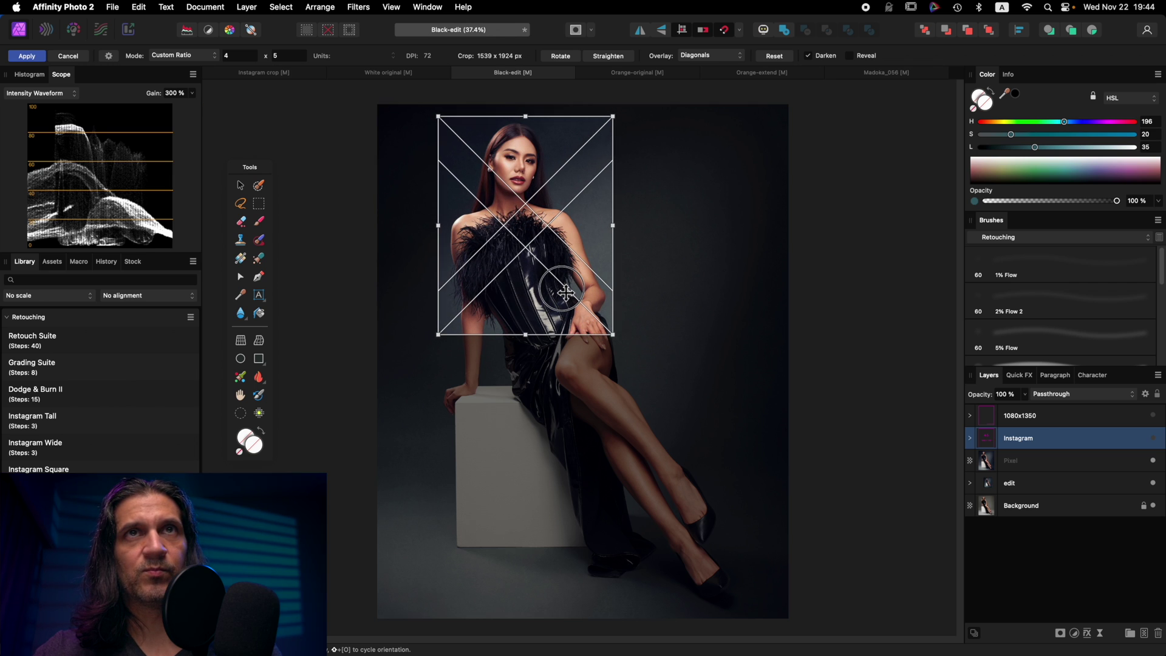
{"action": "key", "text": "Return"}
{"action": "key", "text": "super+0"}
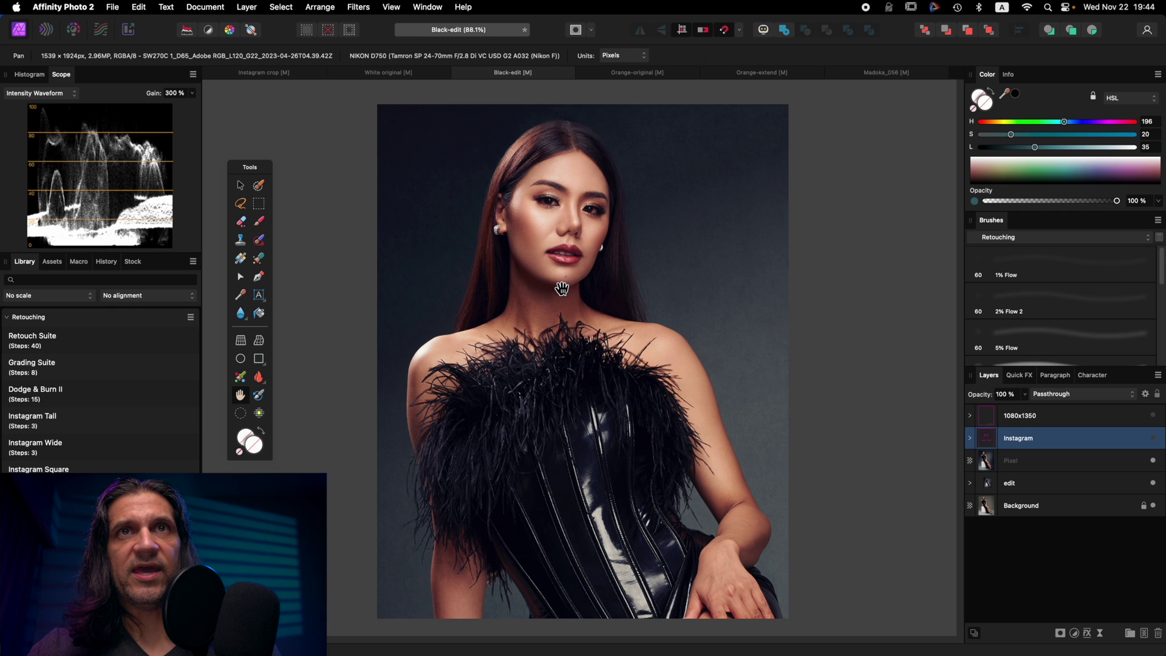
{"action": "scroll", "coordinate": [562, 288], "scroll_direction": "up", "scroll_amount": 5}
{"action": "scroll", "coordinate": [587, 325], "scroll_direction": "up", "scroll_amount": 3}
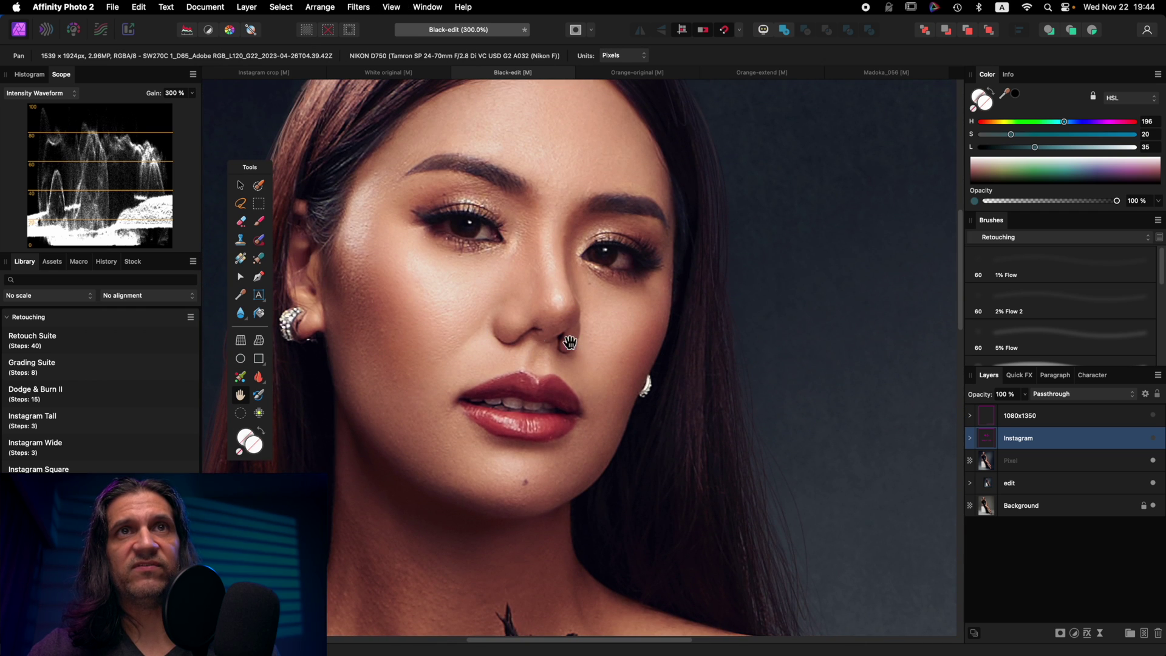
{"action": "key", "text": "super+1"}
Resize the document to 1080×1350 px by entering a 1350 px height
{"action": "left_click", "coordinate": [205, 8]}
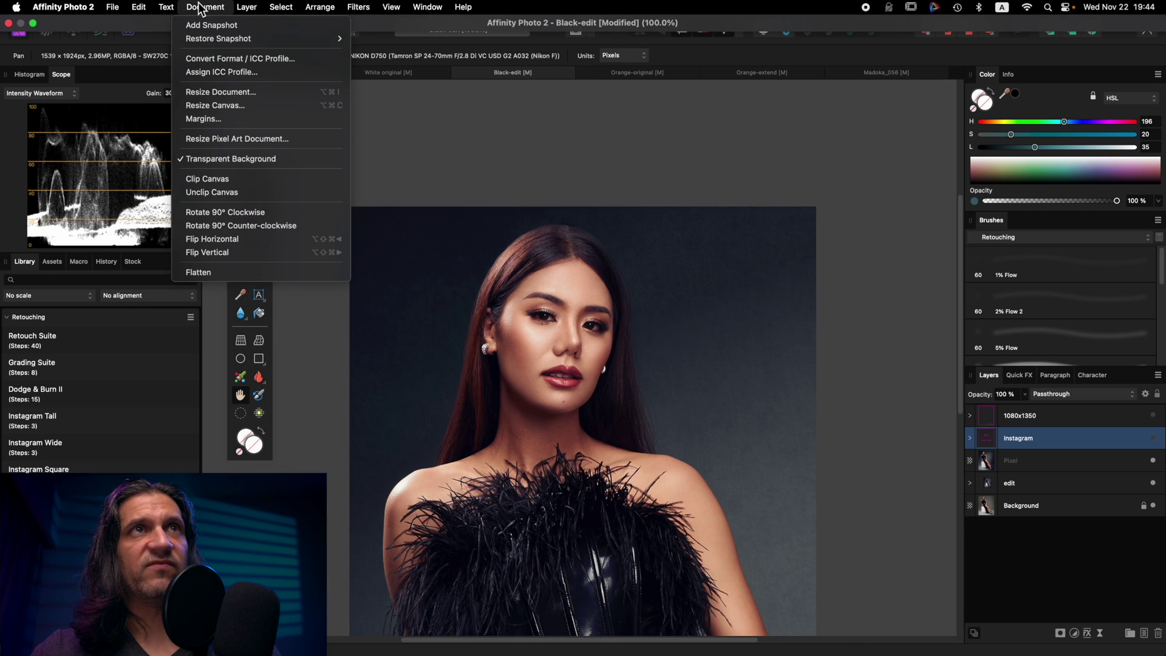
{"action": "left_click", "coordinate": [211, 93]}
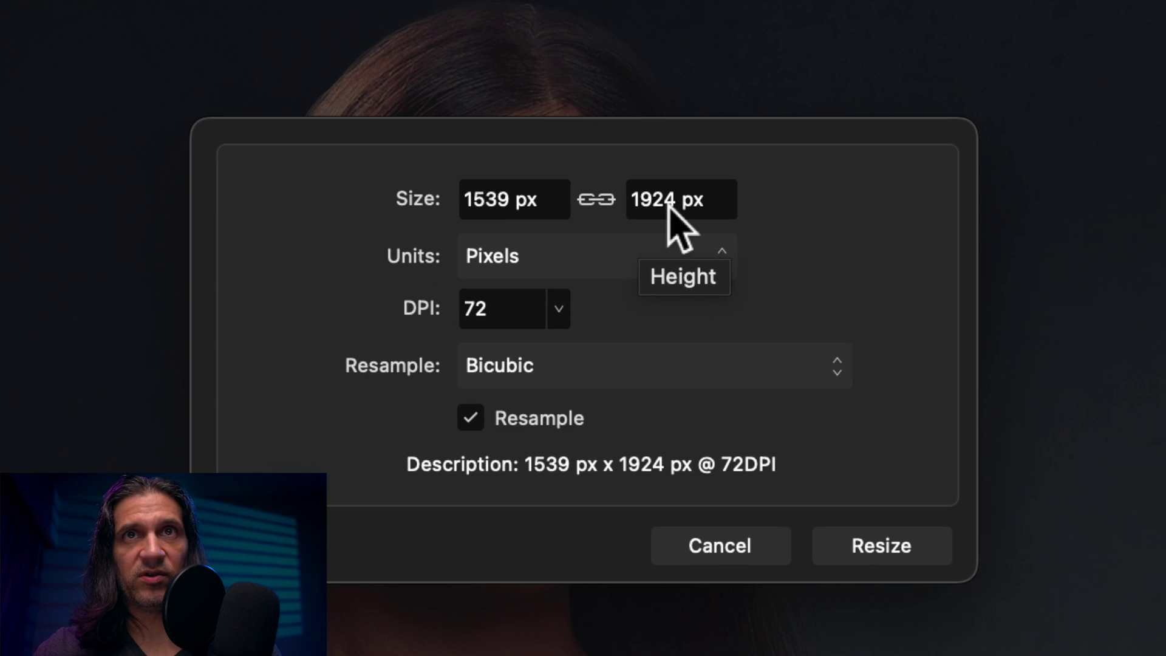
{"action": "left_click", "coordinate": [670, 209]}
{"action": "type", "text": "1350"}
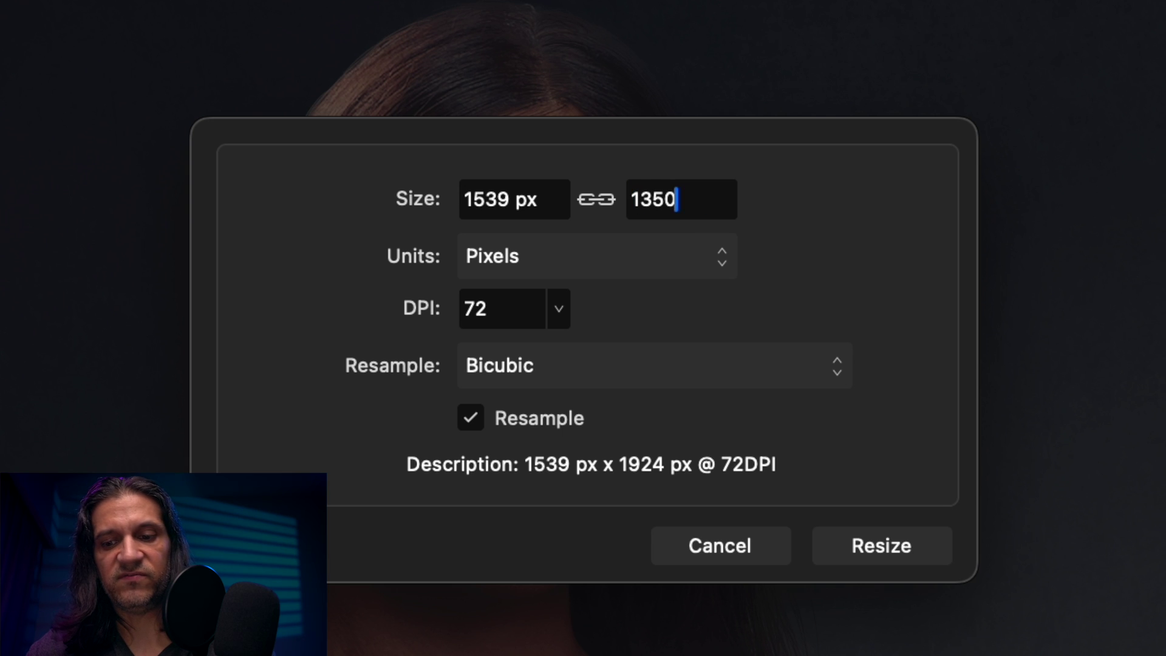
{"action": "key", "text": "Return"}
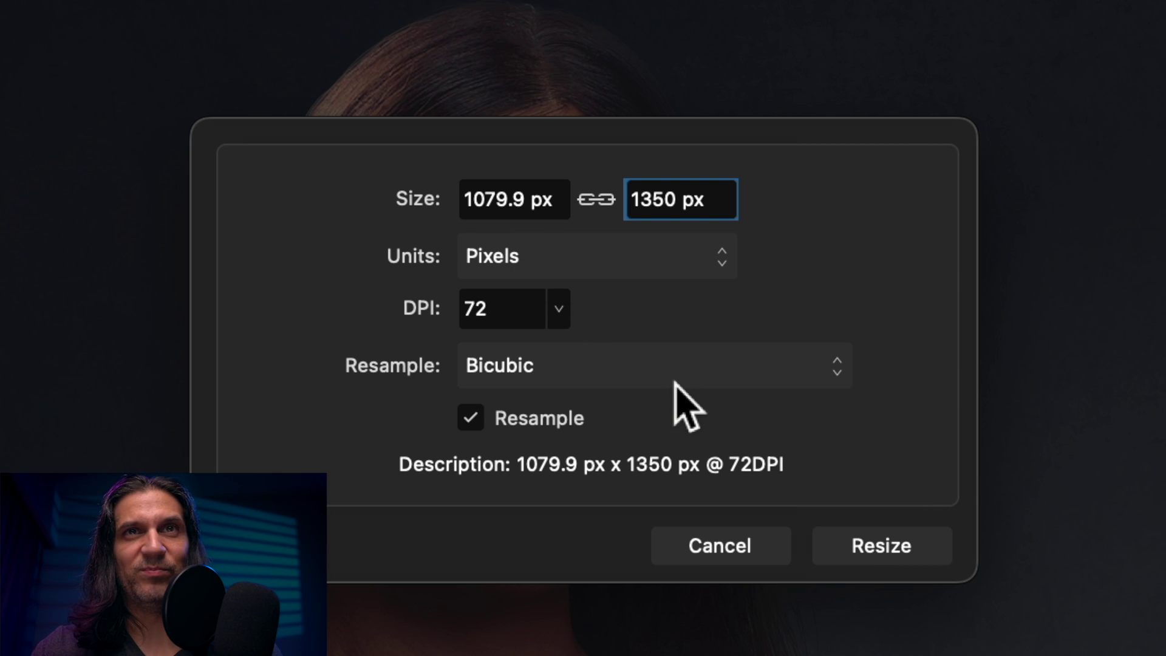
{"action": "left_click", "coordinate": [900, 548]}
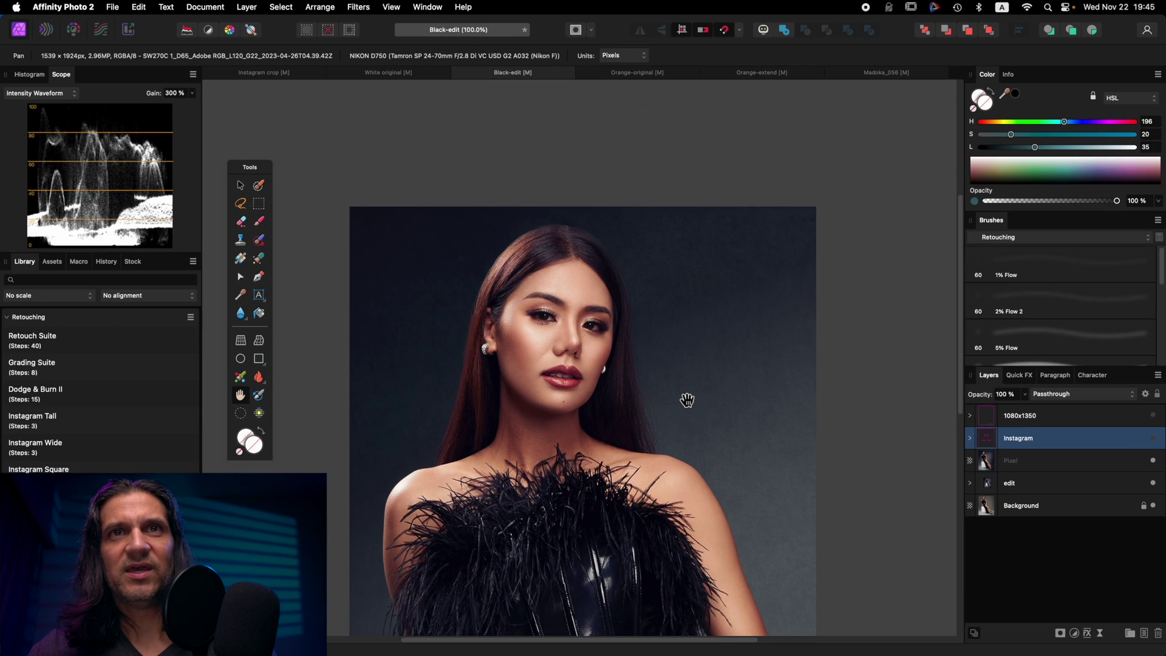
{"action": "key", "text": "super+0"}
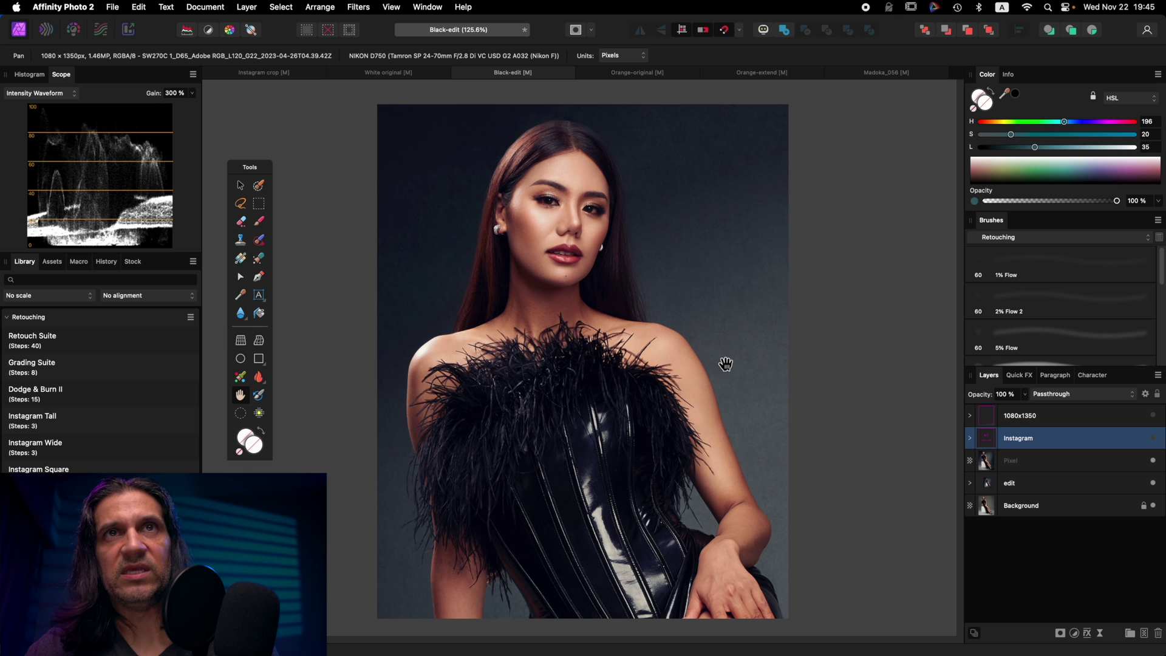
Add a live Unsharp Mask to the 1080×1350 layer with a 0.5 px radius
{"action": "key", "text": "super+1"}
{"action": "scroll", "coordinate": [677, 364], "scroll_direction": "up", "scroll_amount": 5}
{"action": "scroll", "coordinate": [677, 365], "scroll_direction": "up", "scroll_amount": 5}
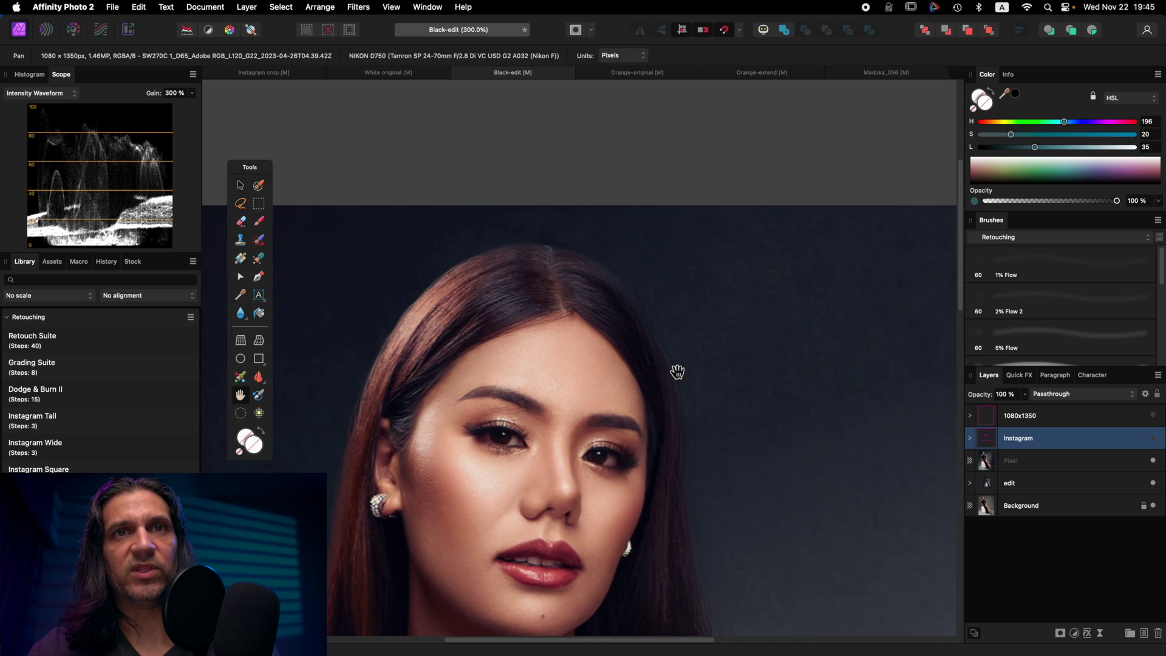
{"action": "scroll", "coordinate": [674, 366], "scroll_direction": "down", "scroll_amount": 2}
{"action": "key", "text": "super+1"}
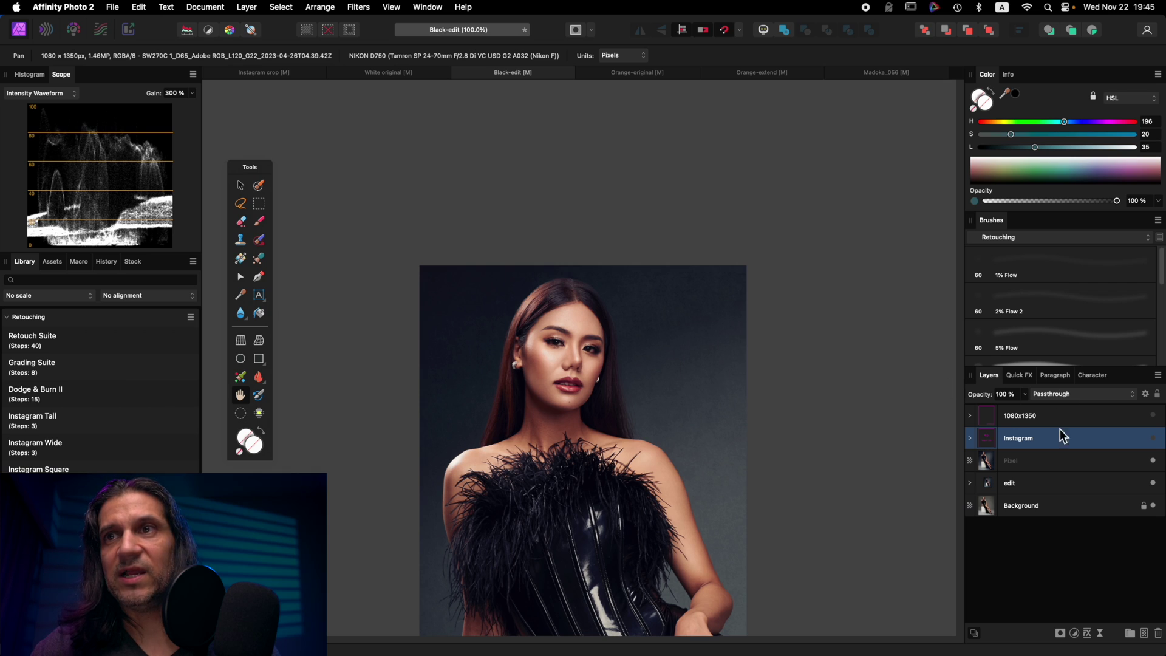
{"action": "left_click", "coordinate": [1086, 415]}
{"action": "left_click", "coordinate": [1100, 633]}
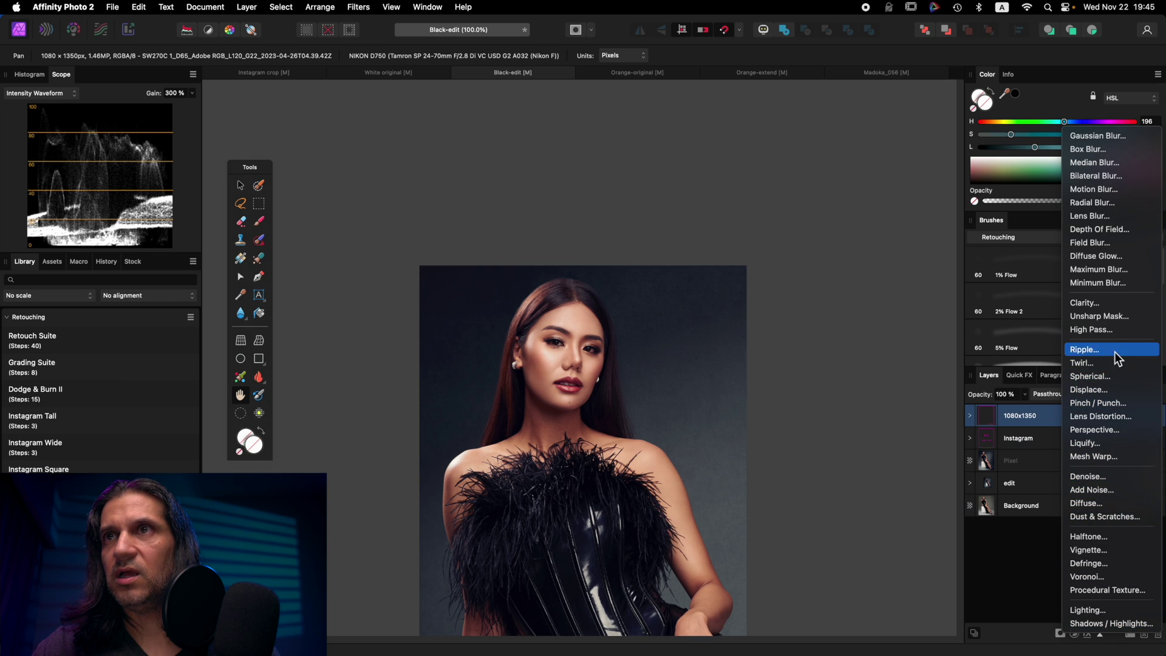
{"action": "left_click", "coordinate": [1101, 316]}
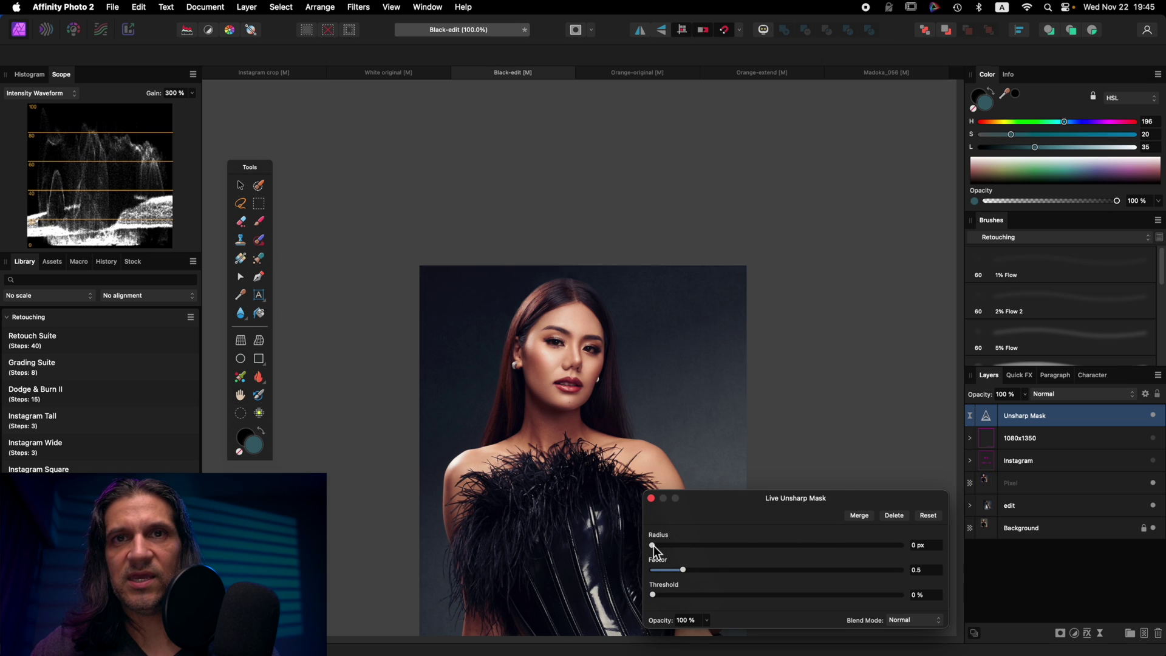
{"action": "left_click_drag", "start_coordinate": [655, 546], "coordinate": [687, 570]}
{"action": "left_click", "coordinate": [651, 498]}
Check the JPEG export settings, then cancel without exporting
{"action": "key", "text": "h"}
{"action": "key", "text": "super+0"}
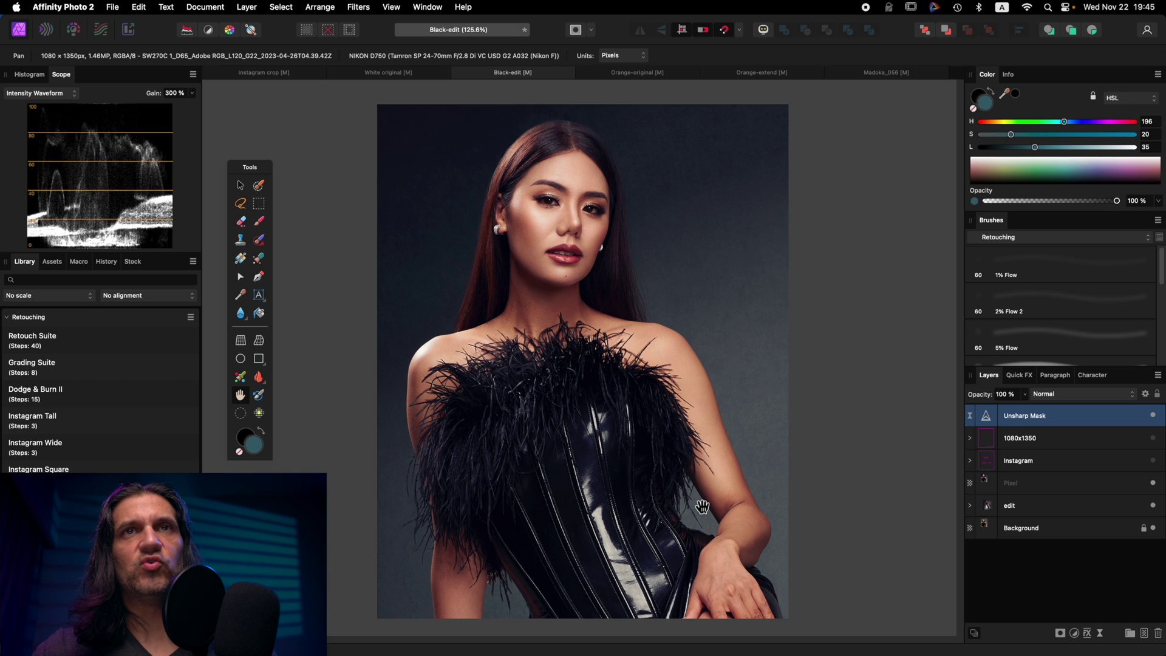
{"action": "left_click", "coordinate": [113, 7]}
{"action": "left_click", "coordinate": [188, 375]}
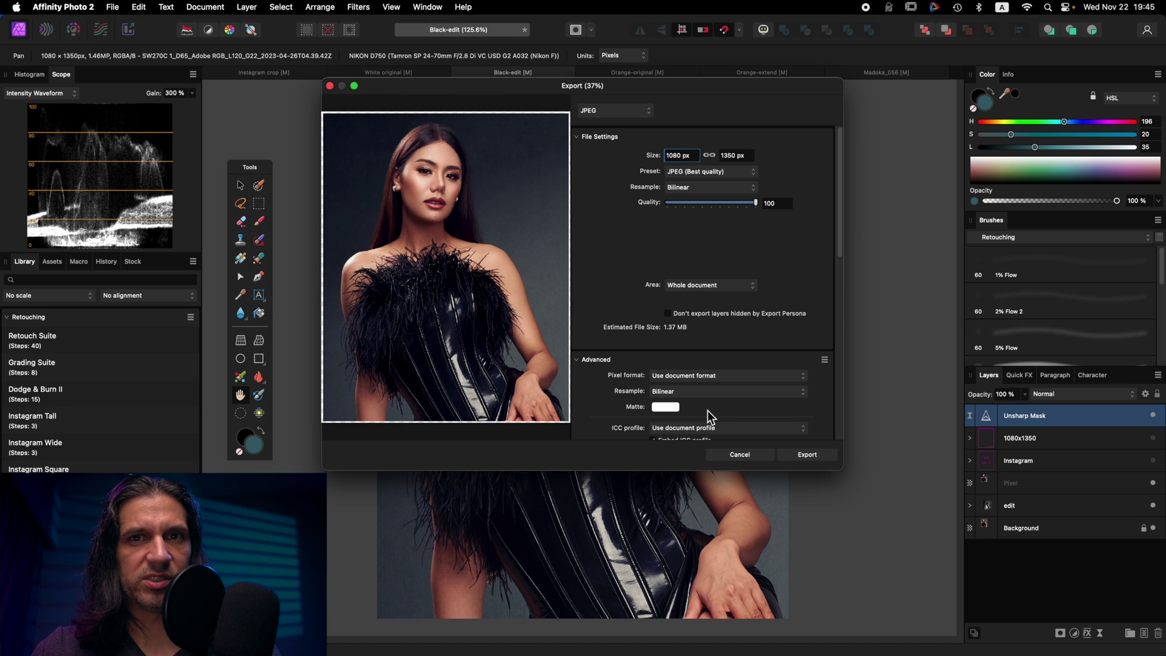
{"action": "left_click", "coordinate": [748, 456]}
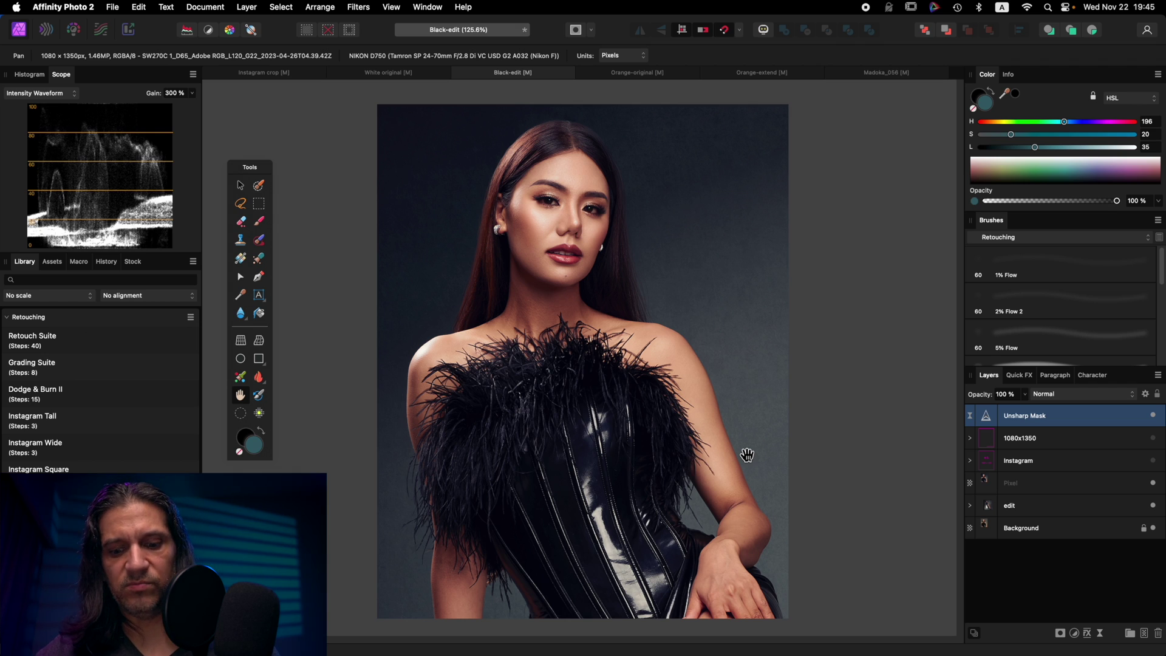
Switch to Madoka_056, zoom to 300% on the dress neckline, then fit the photo
{"action": "left_click", "coordinate": [886, 73]}
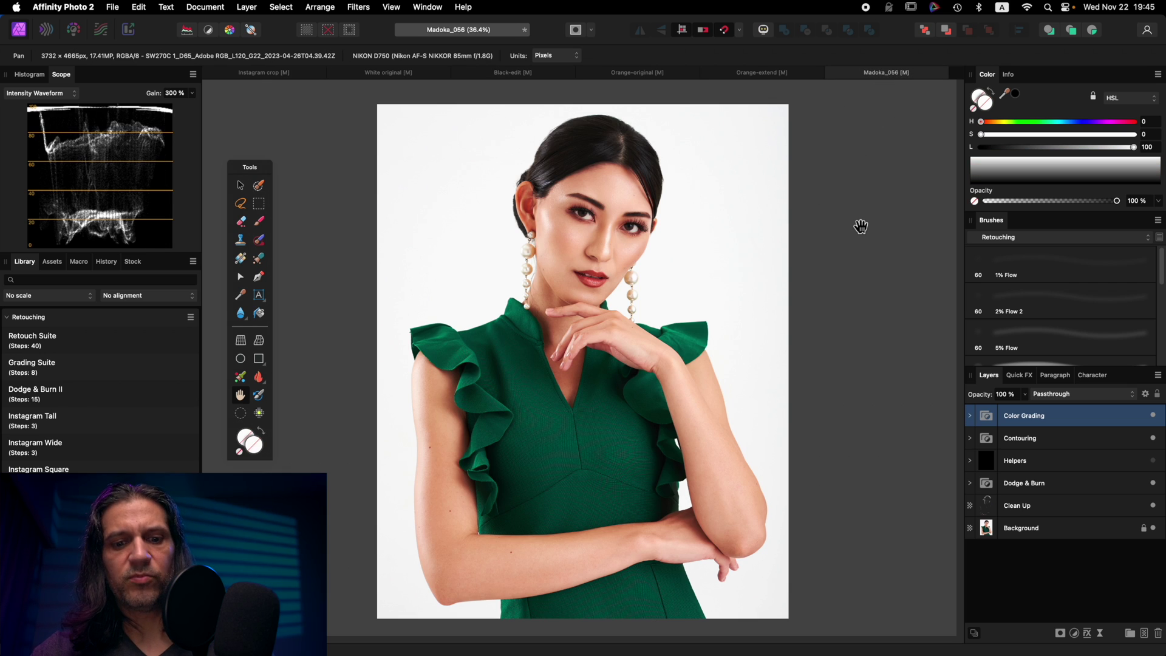
{"action": "key", "text": "super+2"}
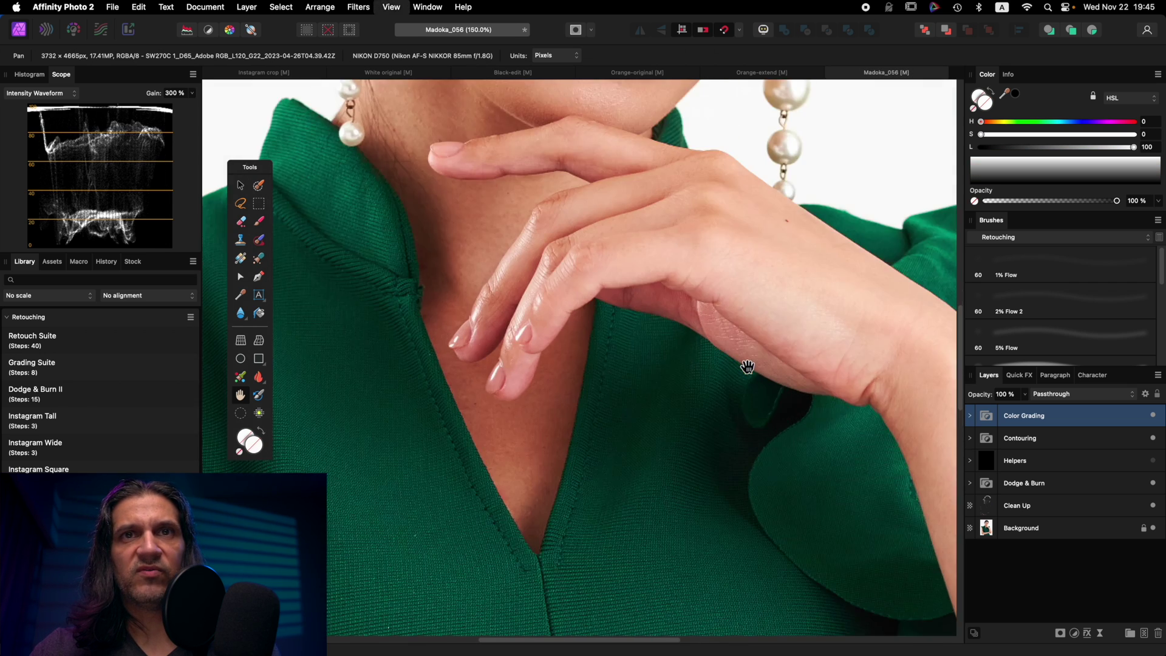
{"action": "key", "text": "super+equal"}
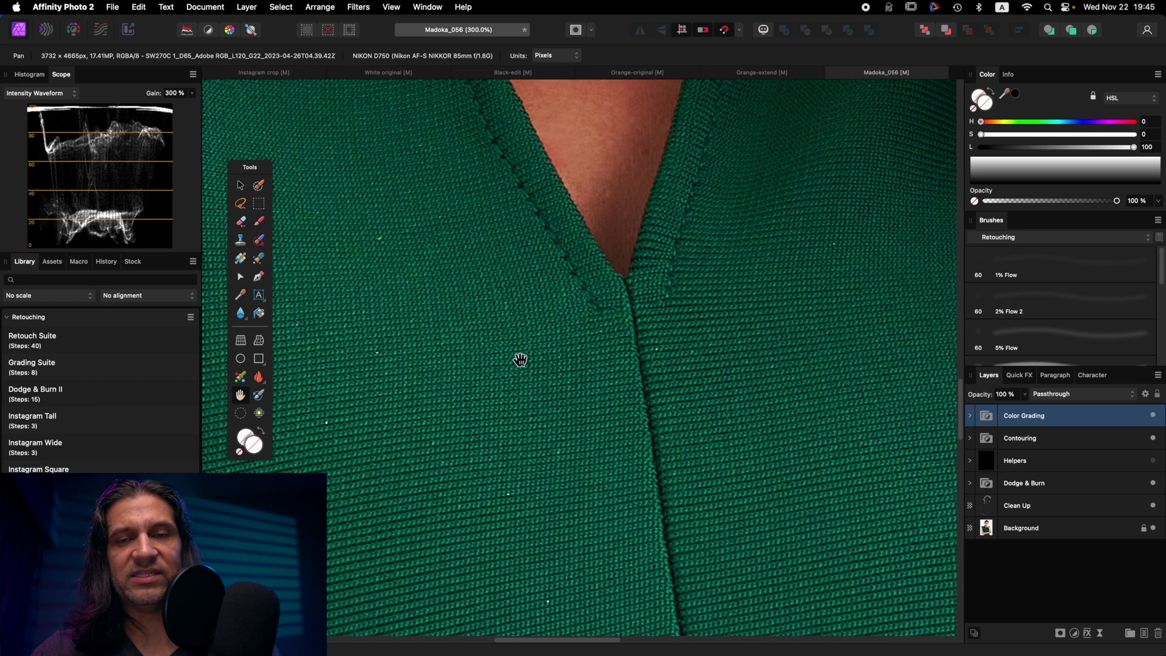
{"action": "key", "text": "super+0"}
Resize Madoka_056 to 1080×1350 px with Bilinear resampling
{"action": "left_click", "coordinate": [204, 7]}
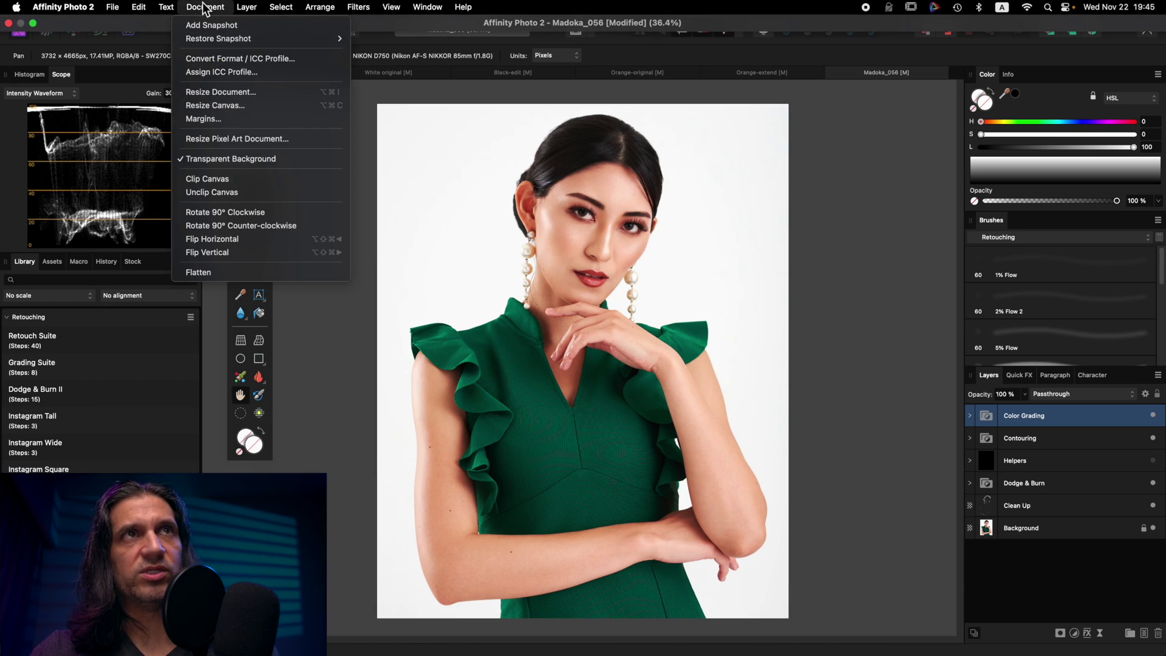
{"action": "left_click", "coordinate": [214, 92]}
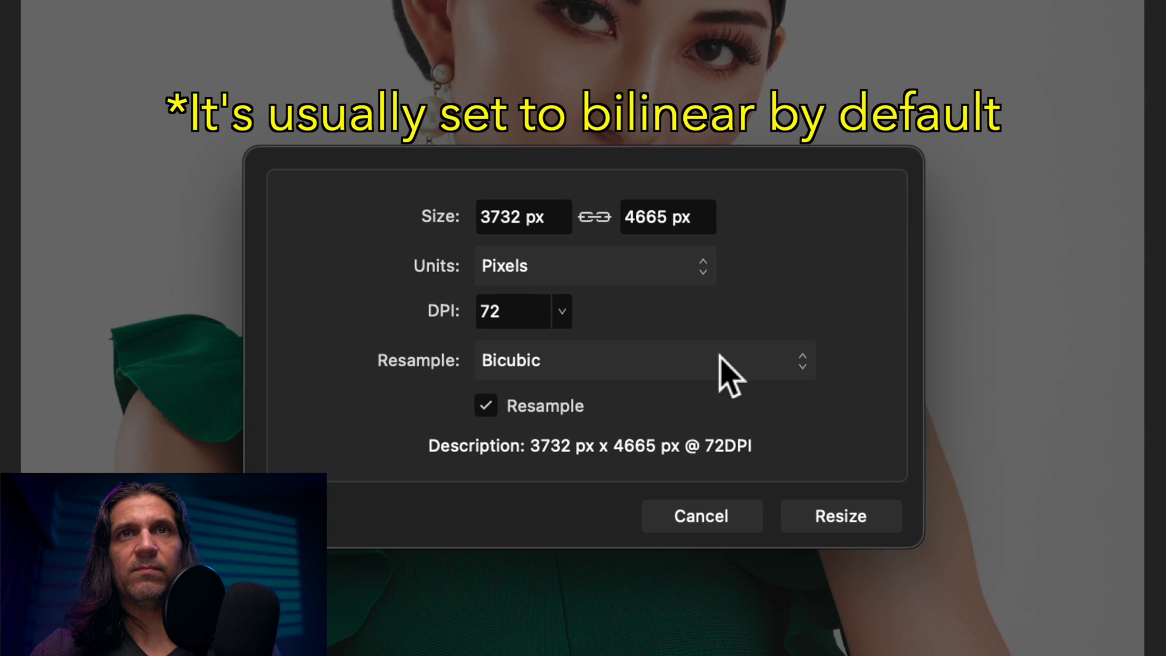
{"action": "left_click", "coordinate": [634, 340]}
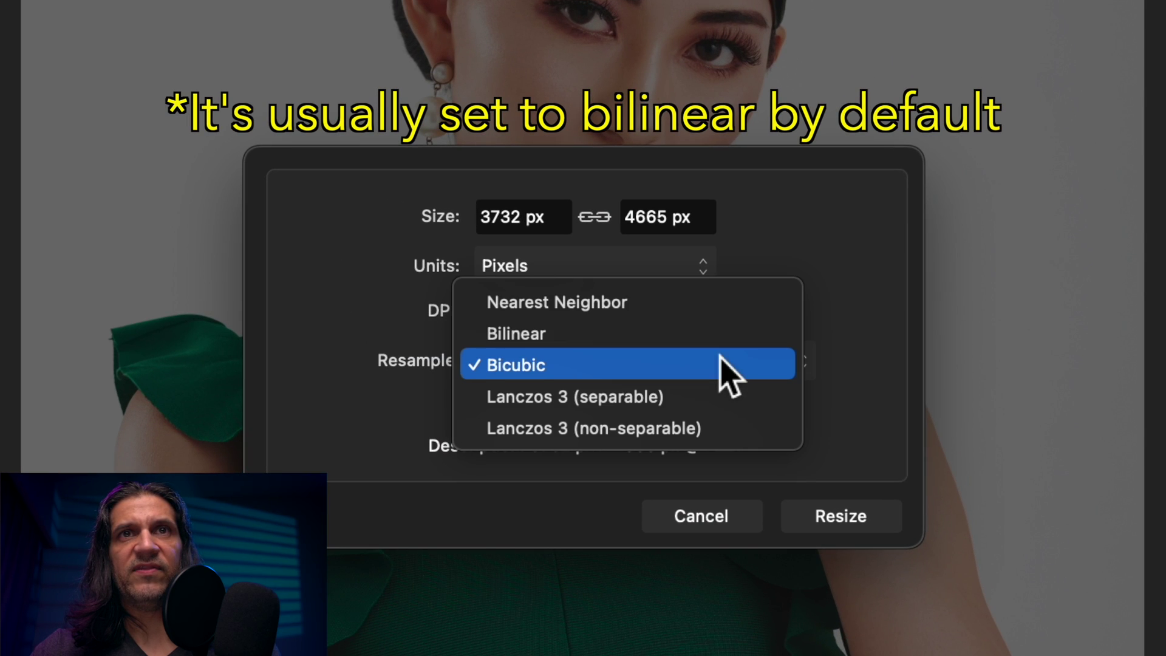
{"action": "left_click", "coordinate": [708, 333]}
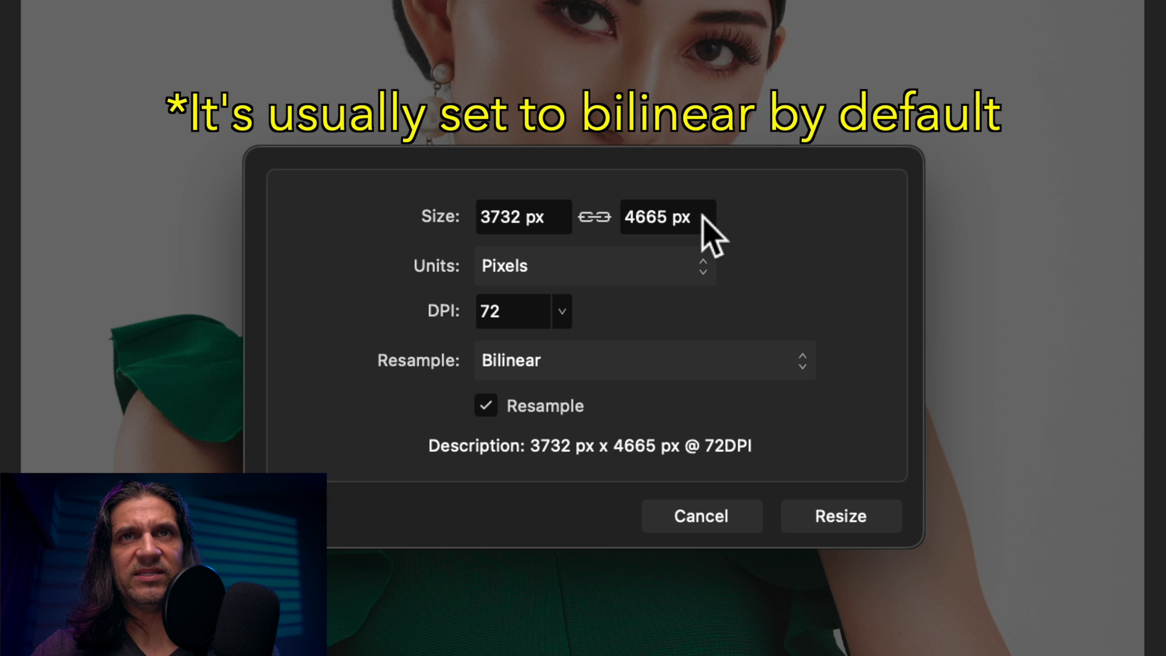
{"action": "triple_click", "coordinate": [703, 219]}
{"action": "type", "text": "1350"}
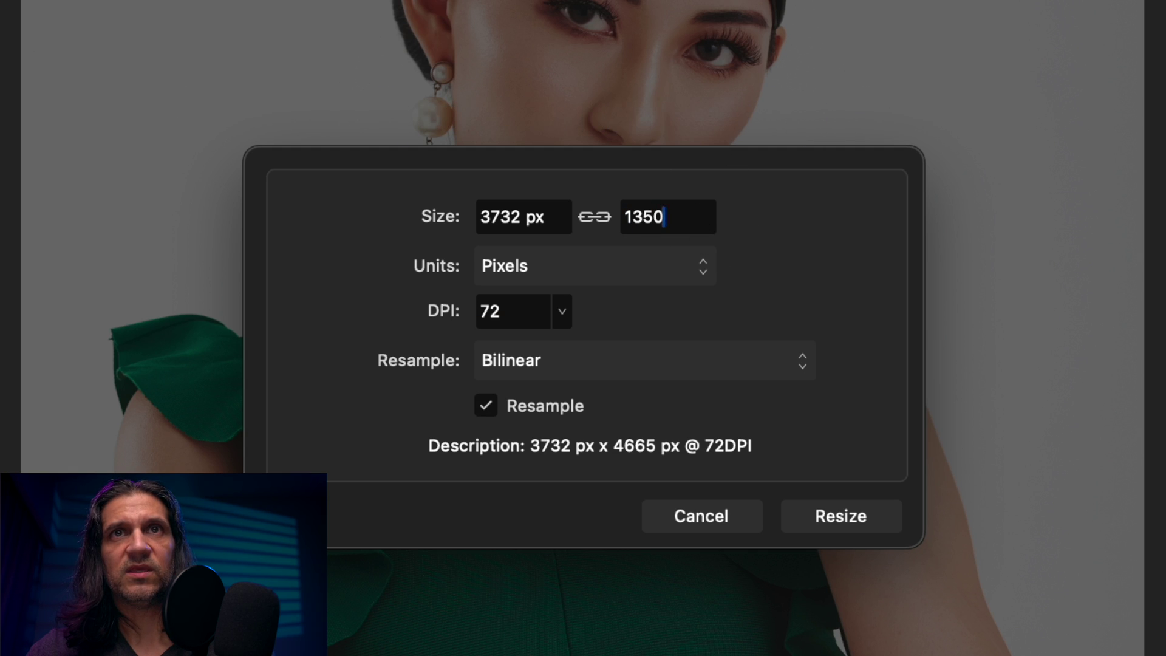
{"action": "key", "text": "Tab"}
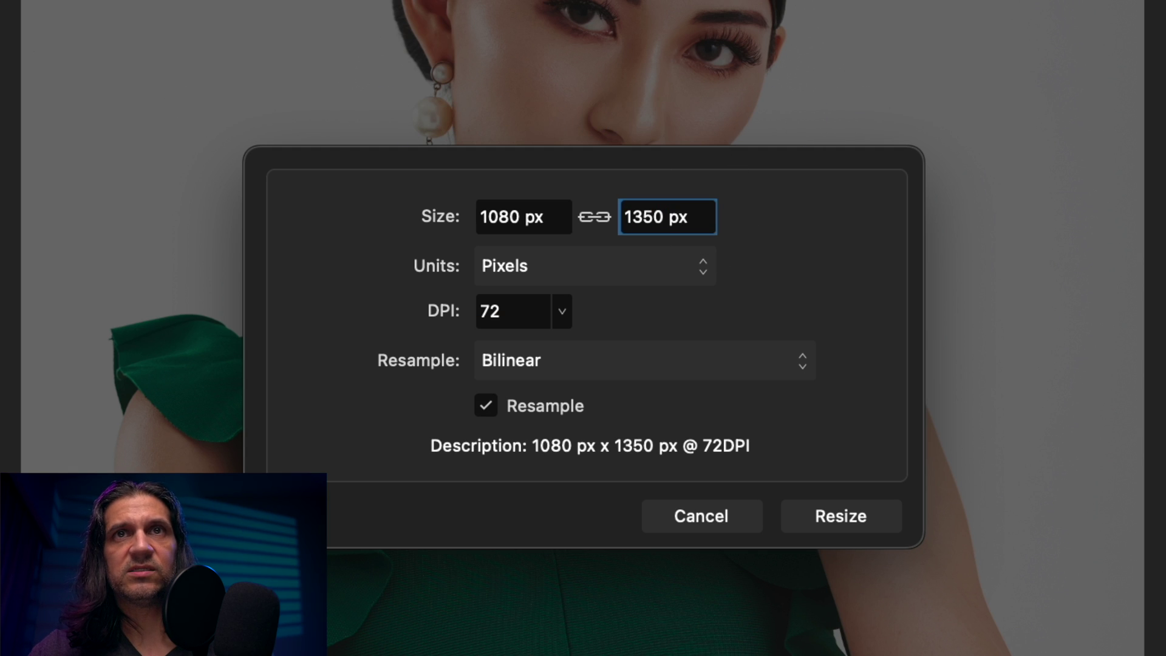
{"action": "left_click", "coordinate": [875, 518]}
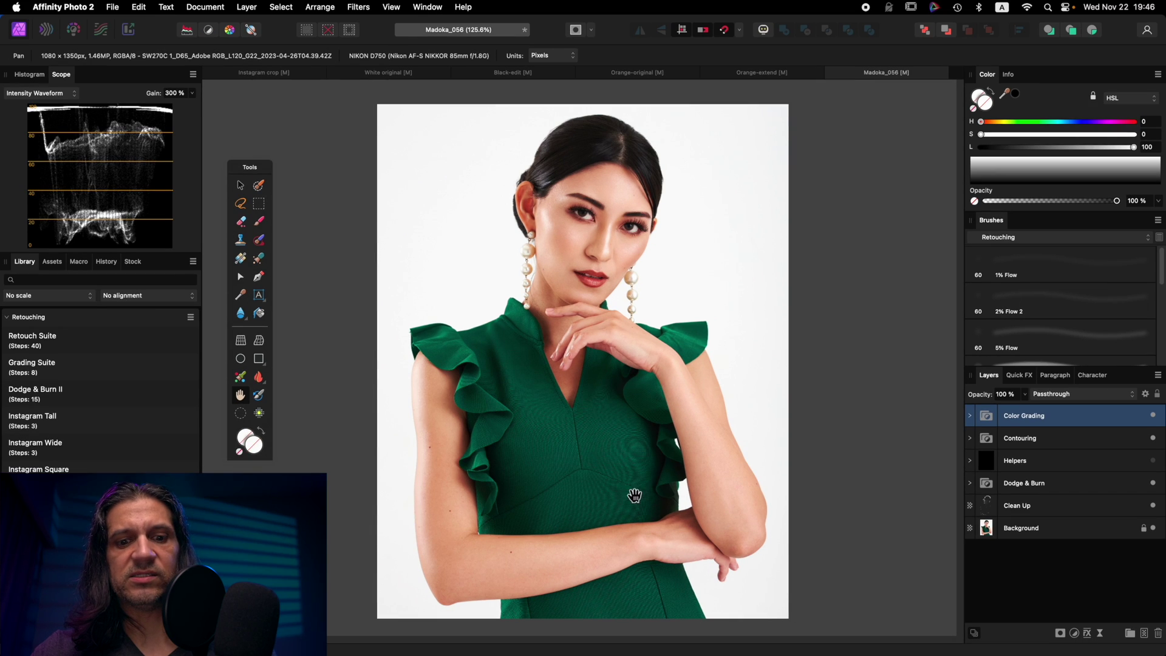
Inspect the resized portrait's detail at 400%, then fit it back in view
{"action": "key", "text": "super+2"}
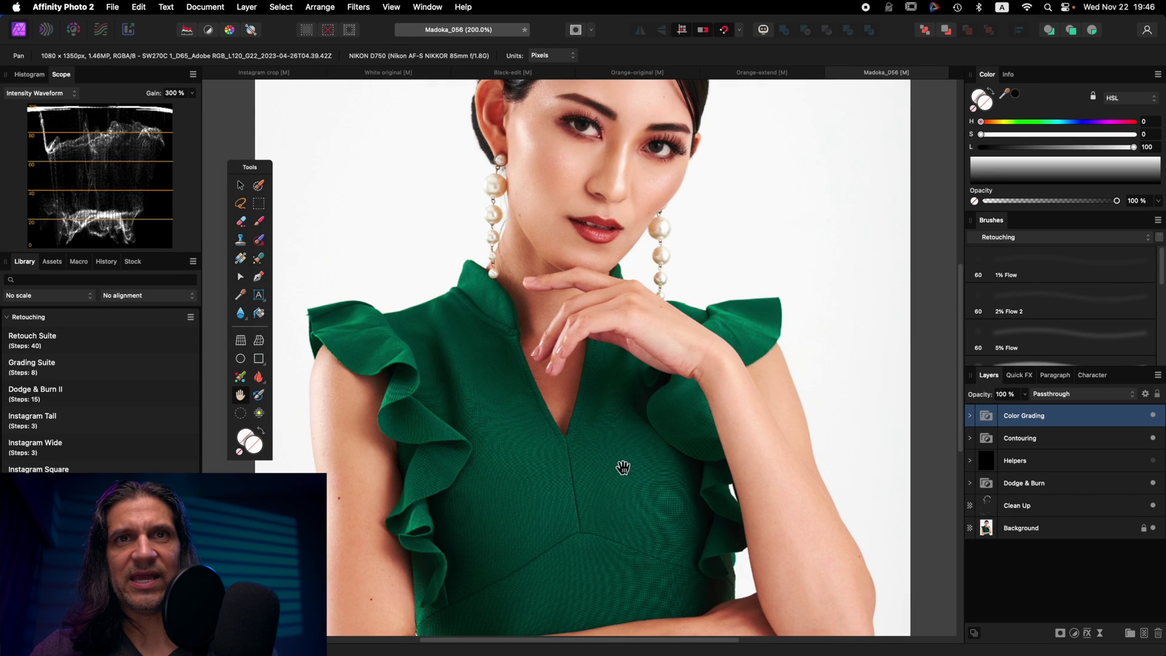
{"action": "key", "text": "super+4"}
{"action": "scroll", "coordinate": [642, 470], "scroll_direction": "down", "scroll_amount": 3}
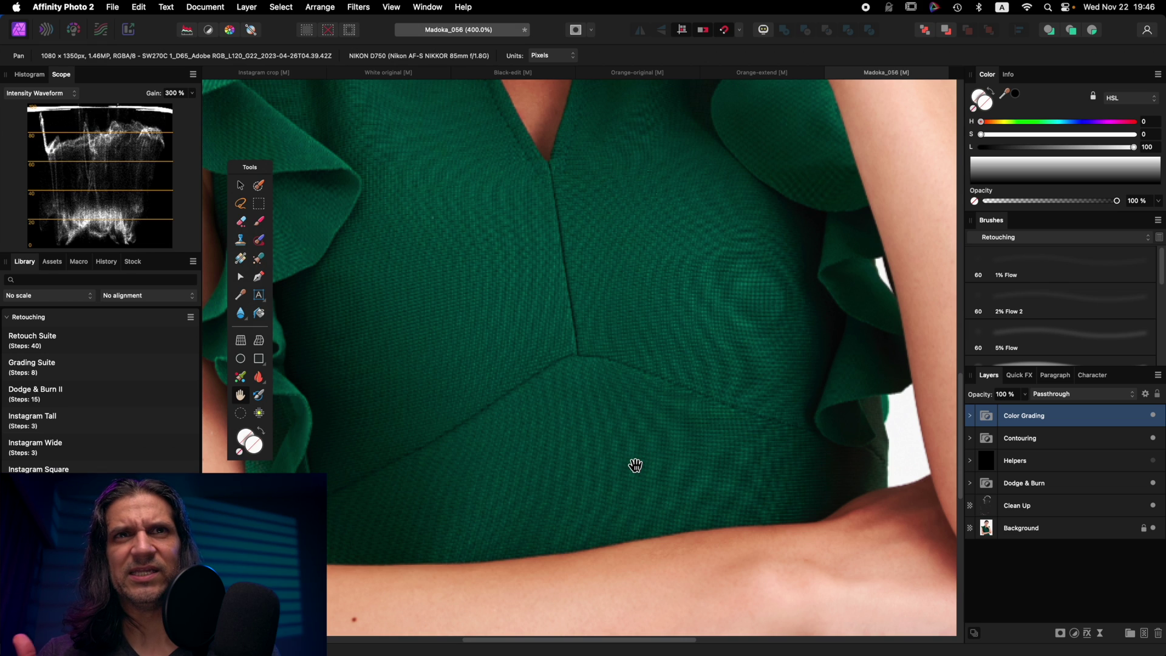
{"action": "key", "text": "super+0"}
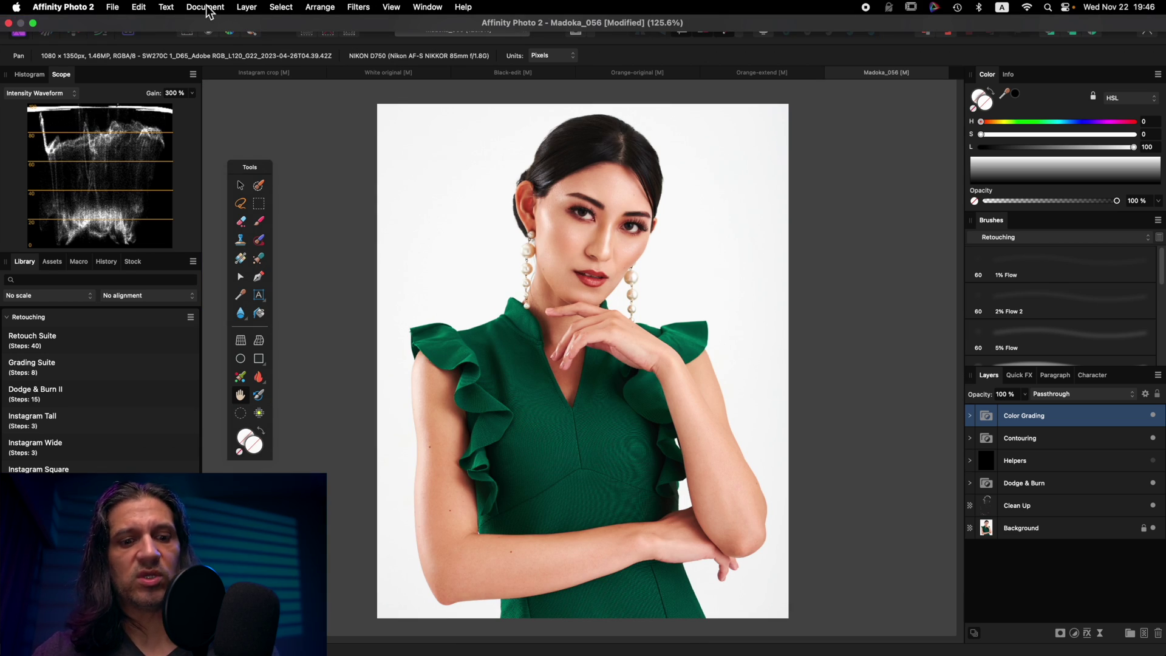
Undo the bilinear resize and redo it at 1080×1350 px with Bicubic resampling
{"action": "key", "text": "super+z"}
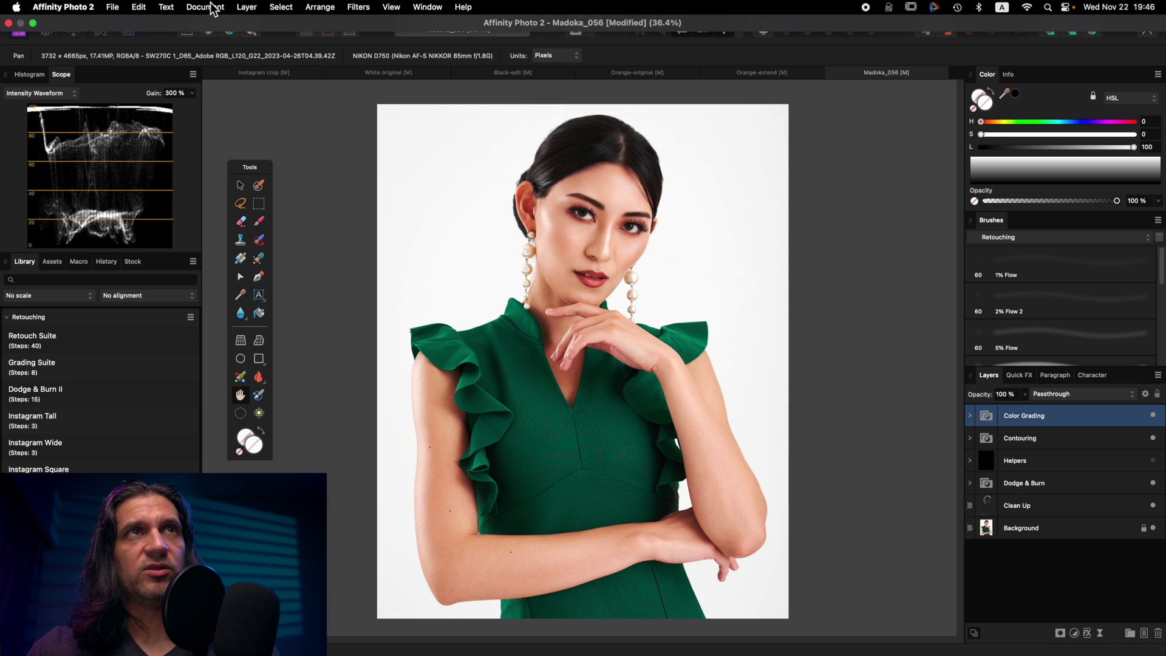
{"action": "left_click", "coordinate": [212, 7]}
{"action": "left_click", "coordinate": [234, 88]}
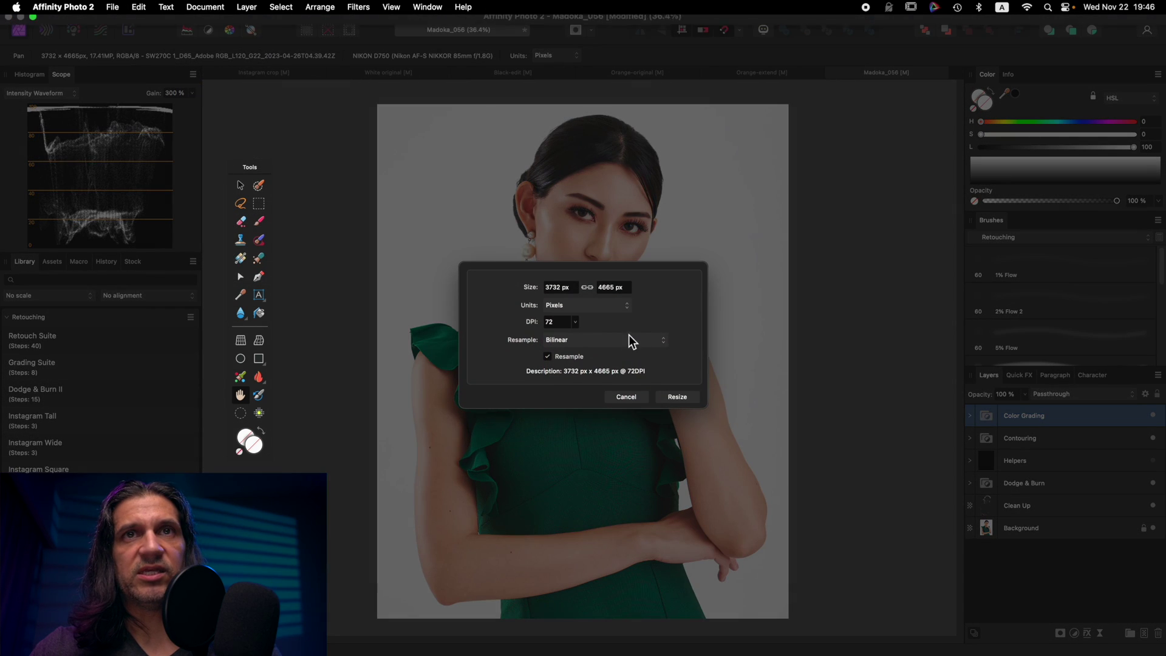
{"action": "left_click", "coordinate": [622, 338]}
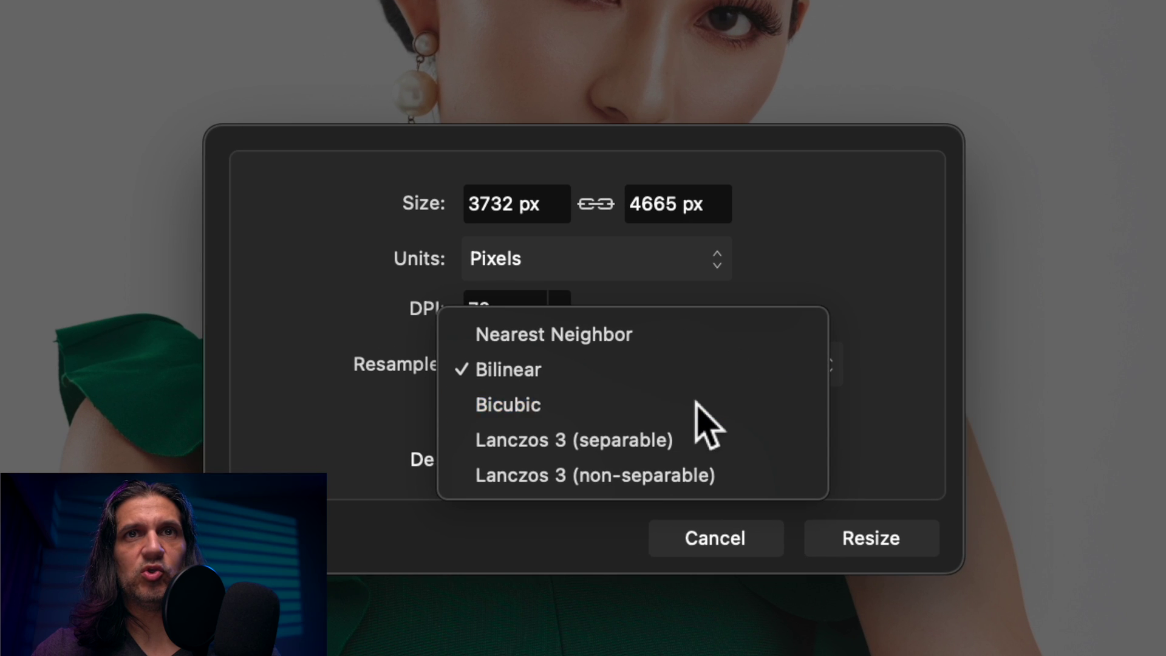
{"action": "left_click", "coordinate": [697, 404]}
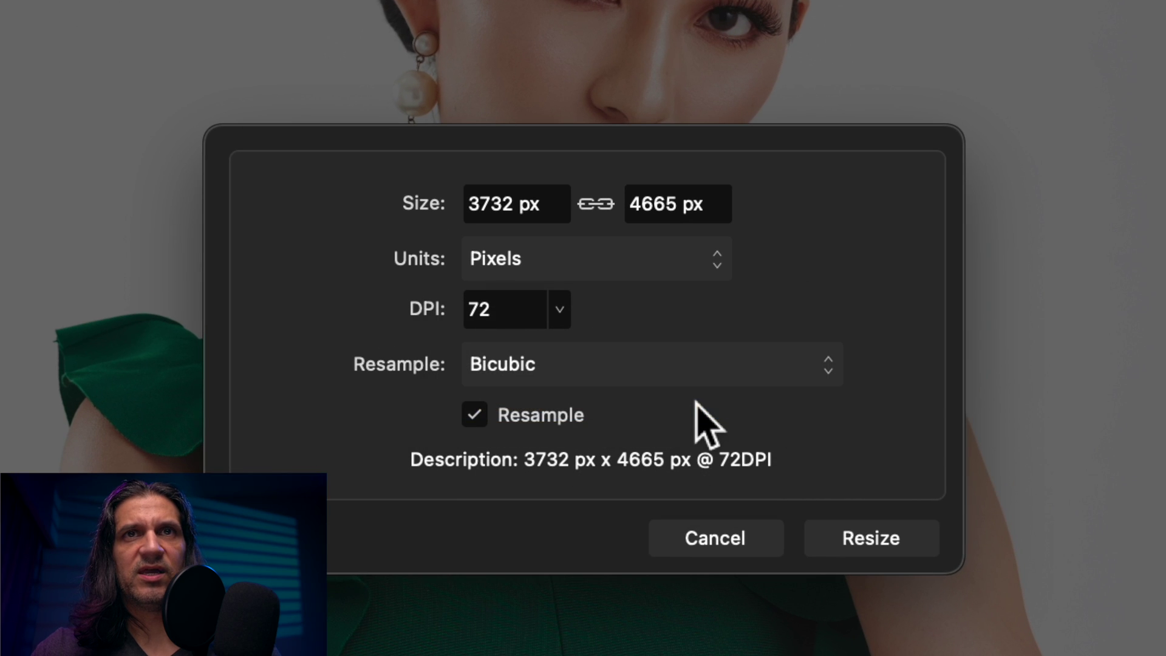
{"action": "double_click", "coordinate": [681, 204]}
{"action": "type", "text": "1350"}
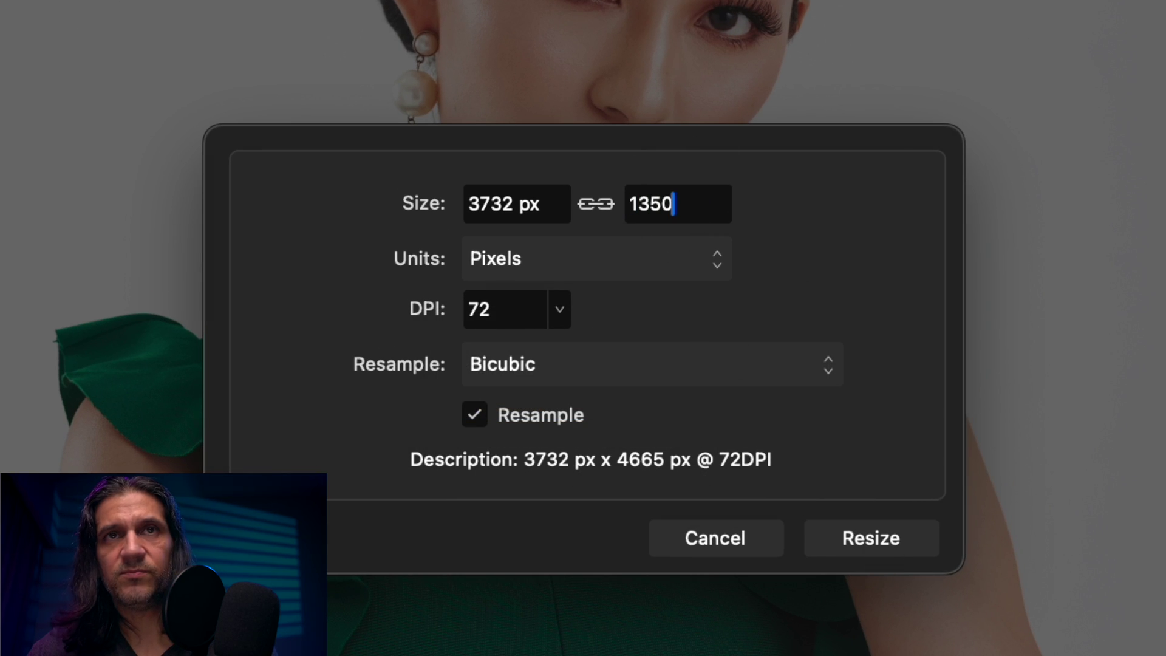
{"action": "key", "text": "Return"}
{"action": "left_click", "coordinate": [865, 540]}
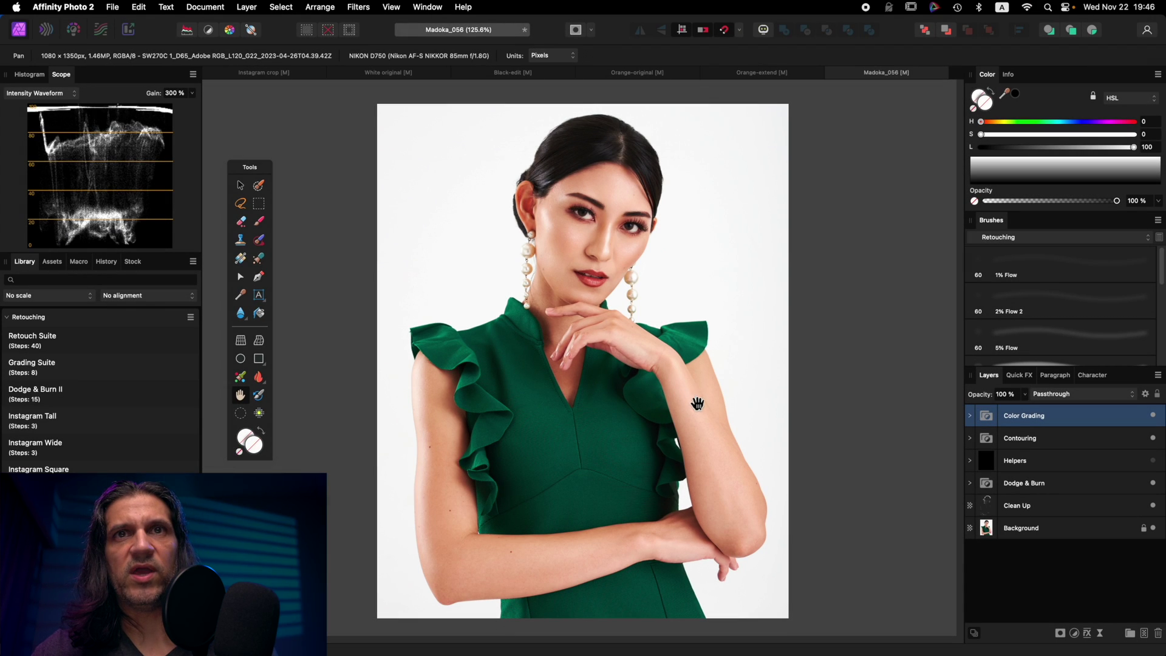
{"action": "key", "text": "super+4"}
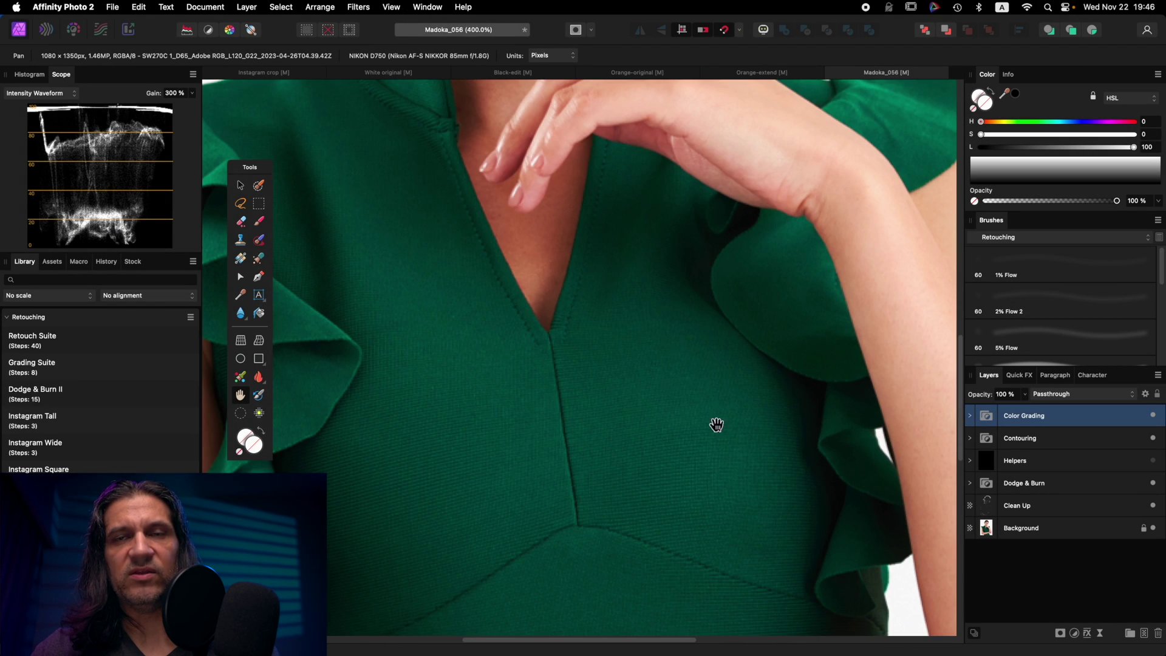
{"action": "key", "text": "super+0"}
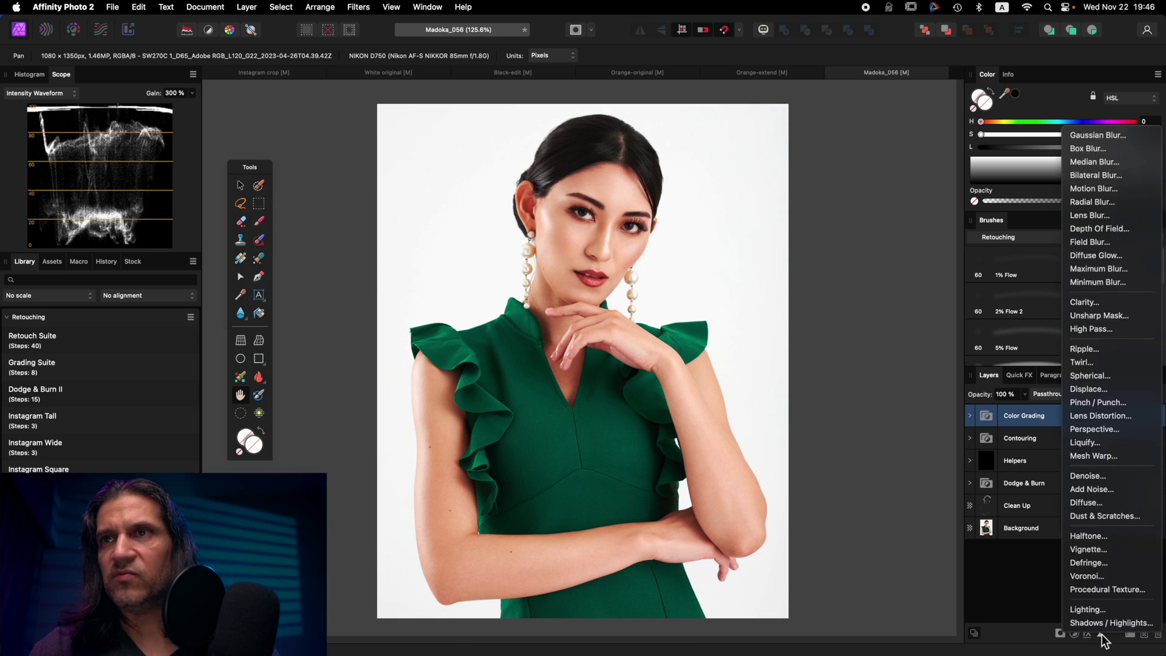
Try a live Unsharp Mask at 0.6 px radius, then delete that layer
{"action": "left_click", "coordinate": [1099, 315]}
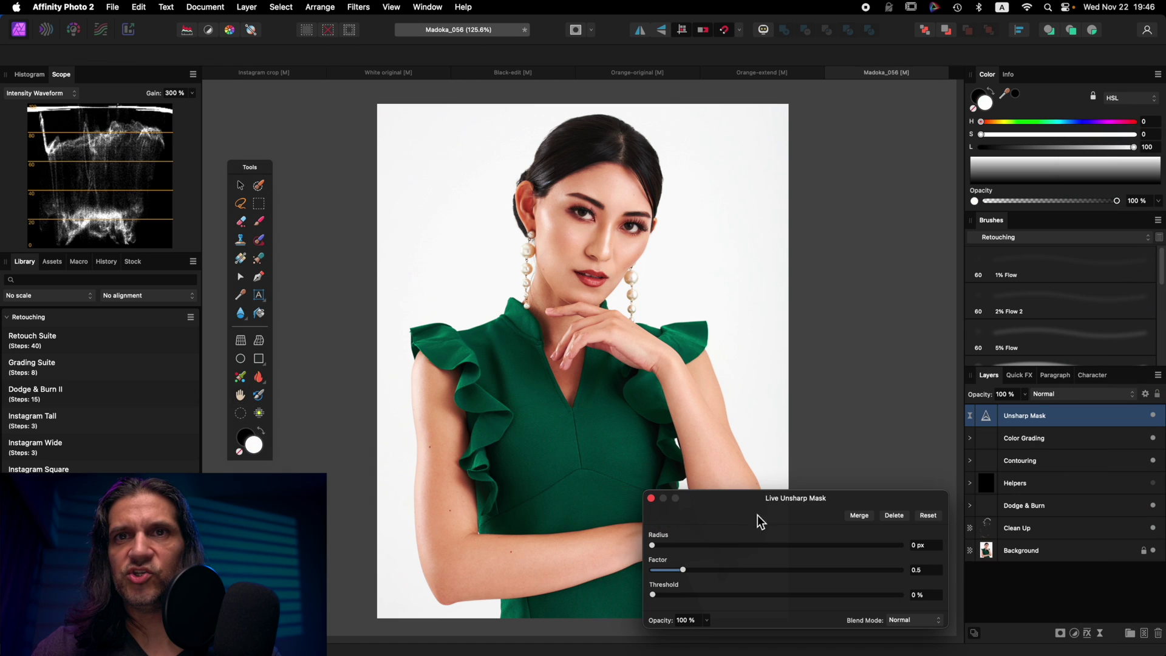
{"action": "left_click_drag", "start_coordinate": [659, 544], "coordinate": [684, 571]}
{"action": "key", "text": "h"}
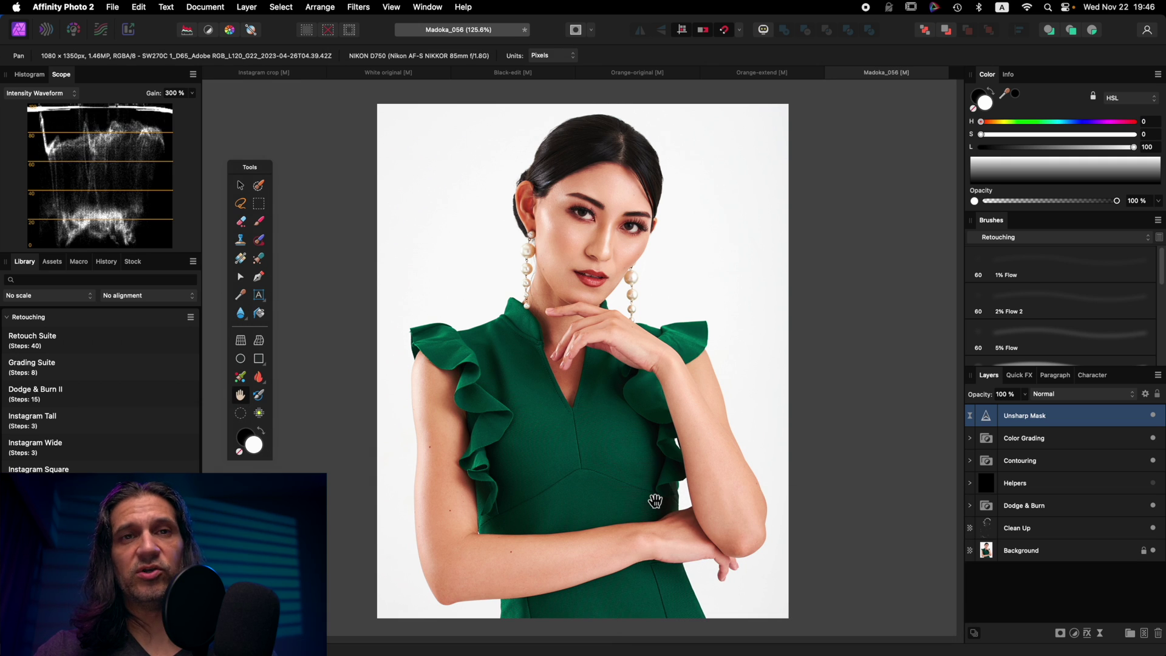
{"action": "key", "text": "Delete"}
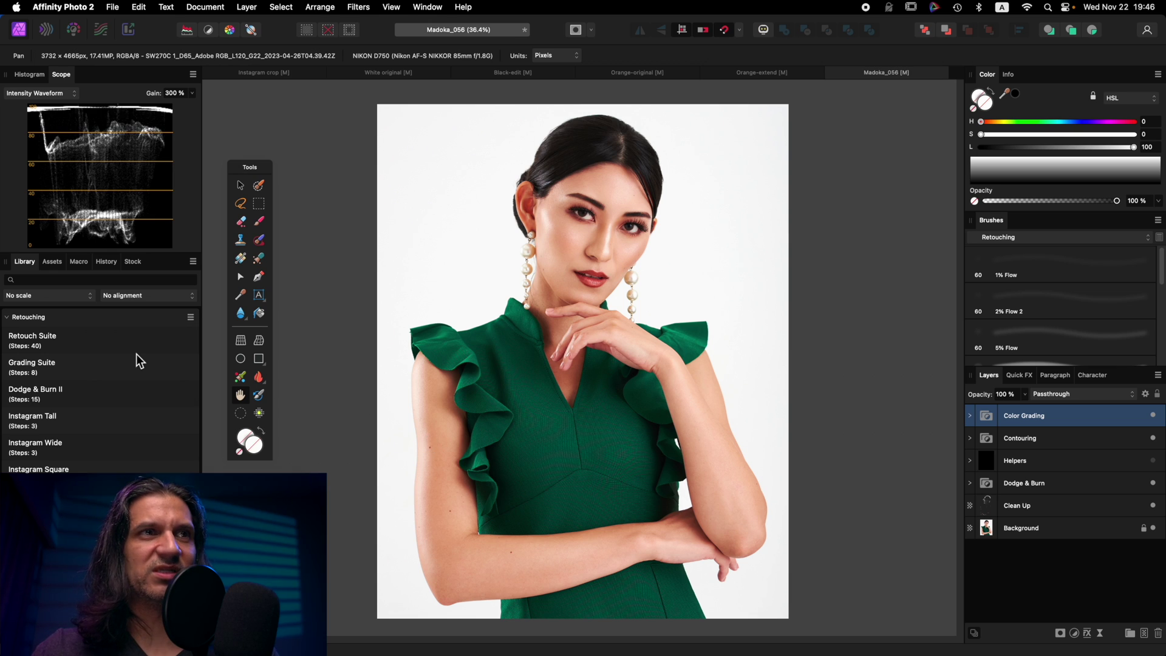
{"action": "left_click", "coordinate": [59, 423]}
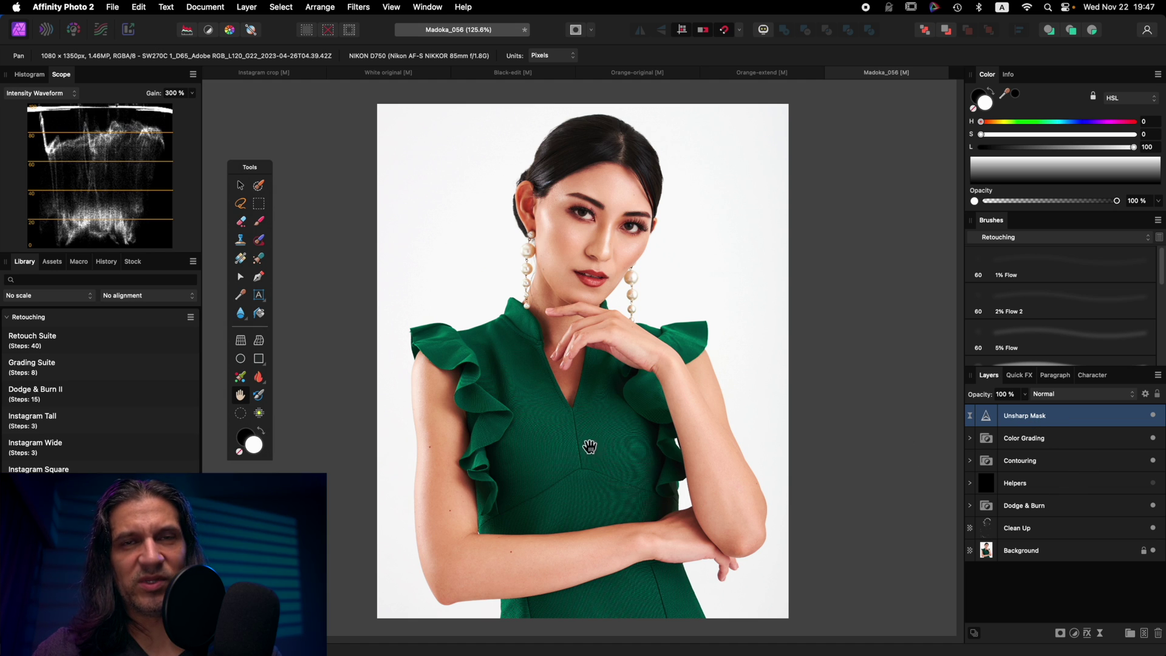
{"action": "left_click", "coordinate": [205, 7]}
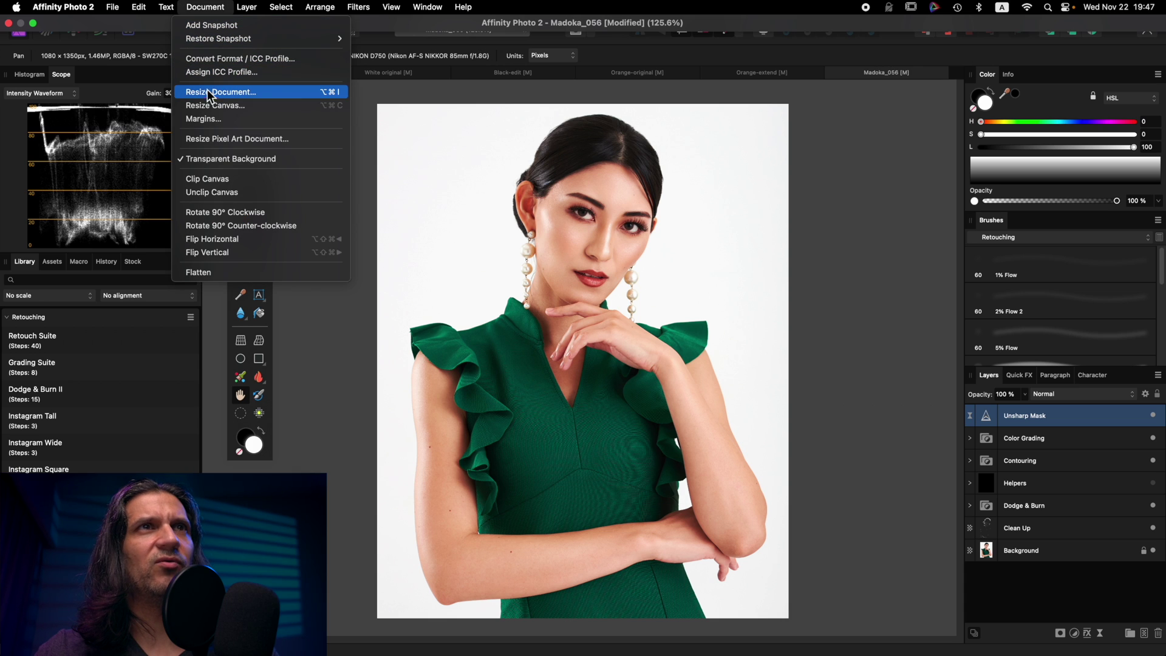
{"action": "left_click", "coordinate": [231, 91]}
{"action": "left_click", "coordinate": [628, 397]}
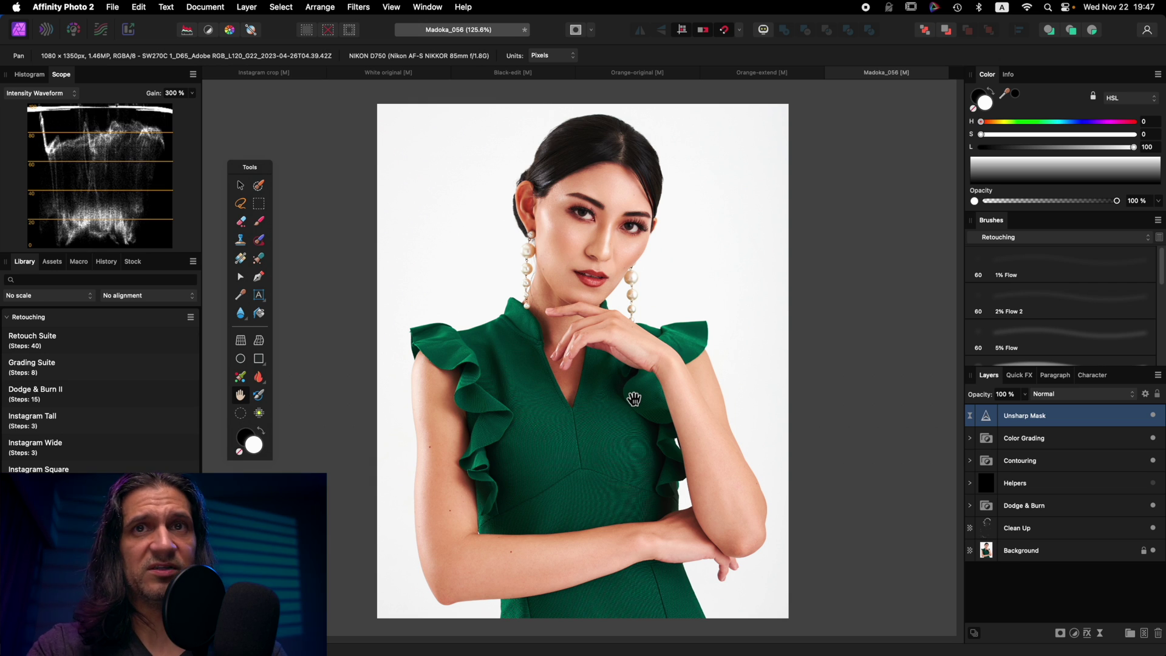
{"action": "key", "text": "super+z"}
{"action": "key", "text": "super+z"}
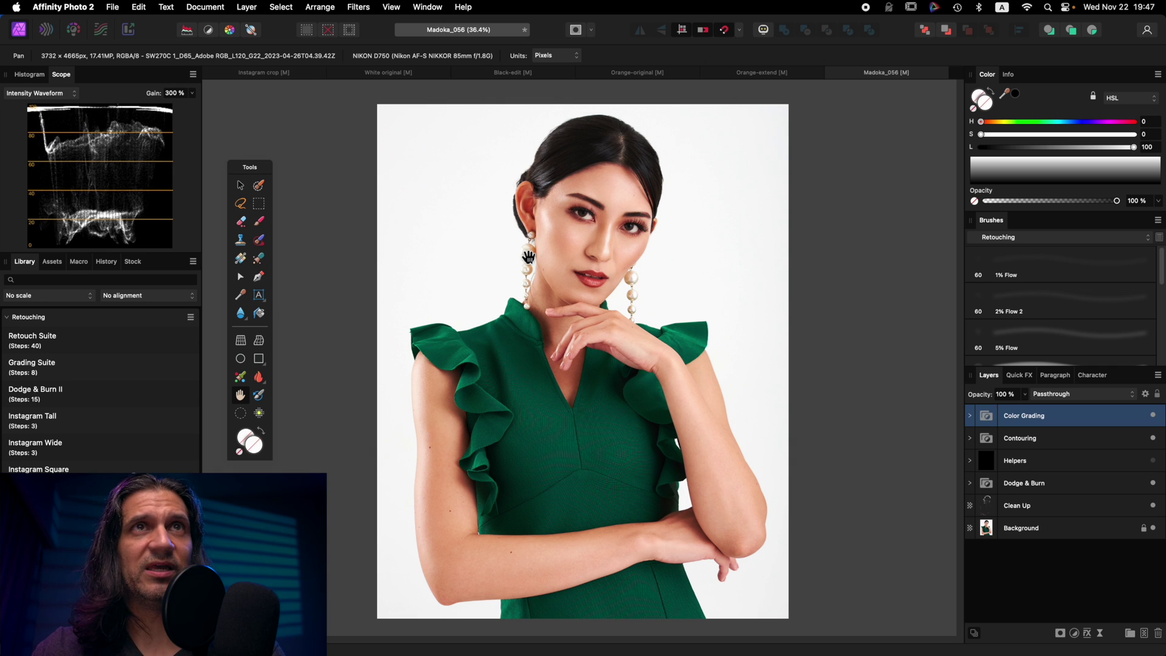
On the Black-edit document, undo the earlier macro and run Instagram Tall again
{"action": "left_click", "coordinate": [505, 74]}
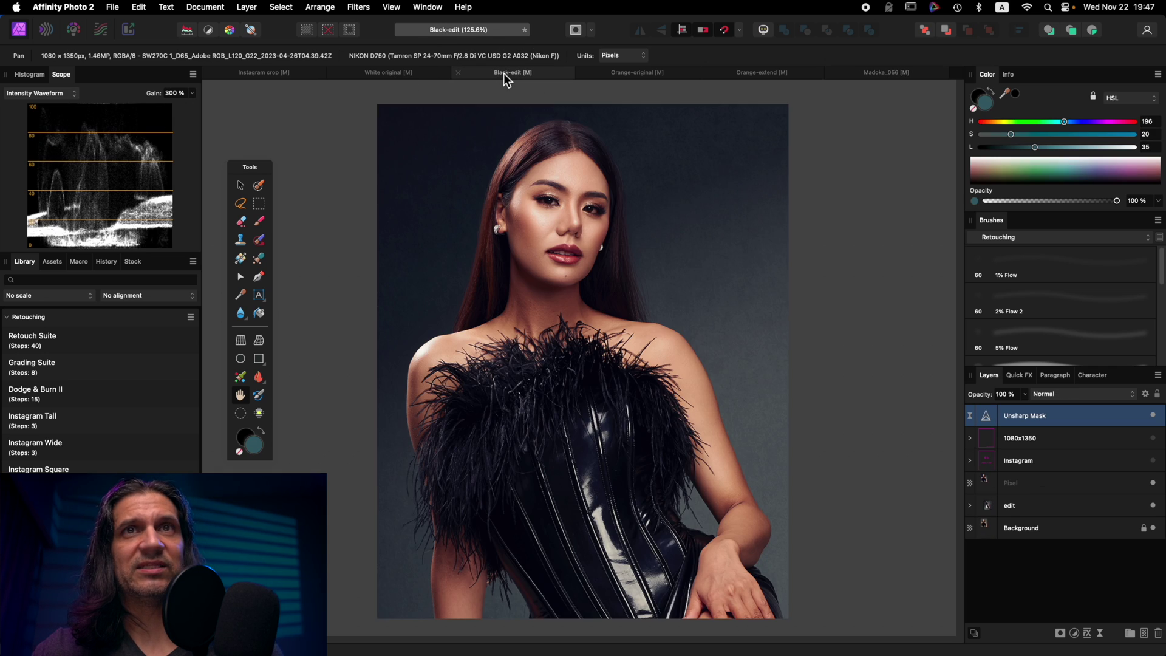
{"action": "key", "text": "super+z"}
{"action": "key", "text": "super+z"}
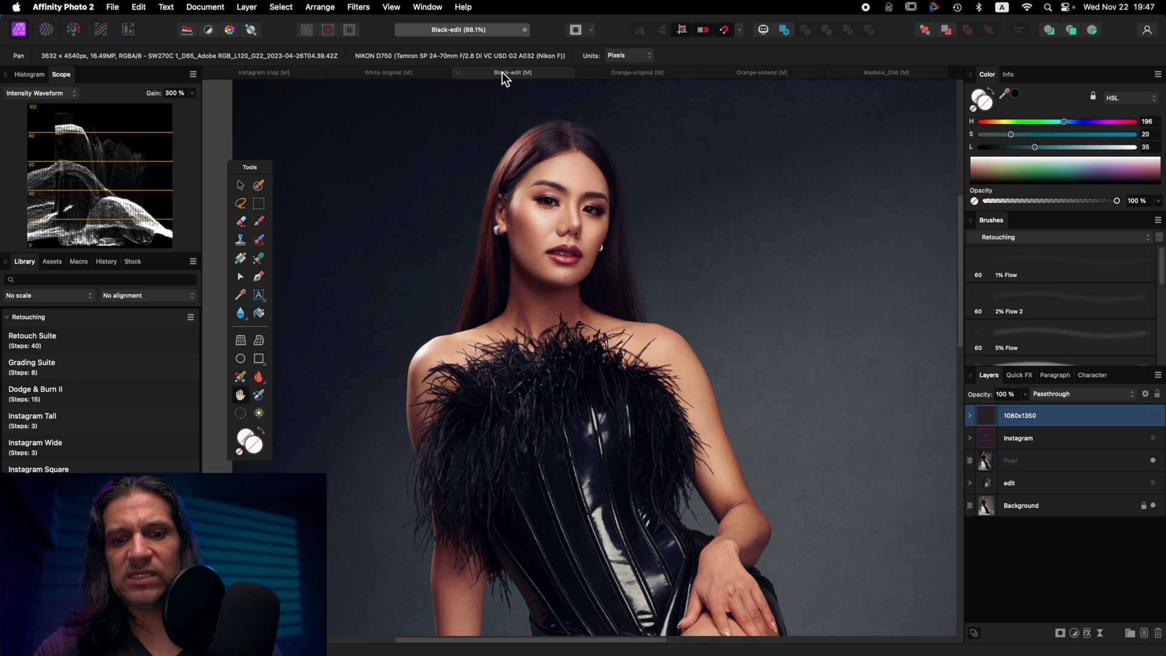
{"action": "key", "text": "super+0"}
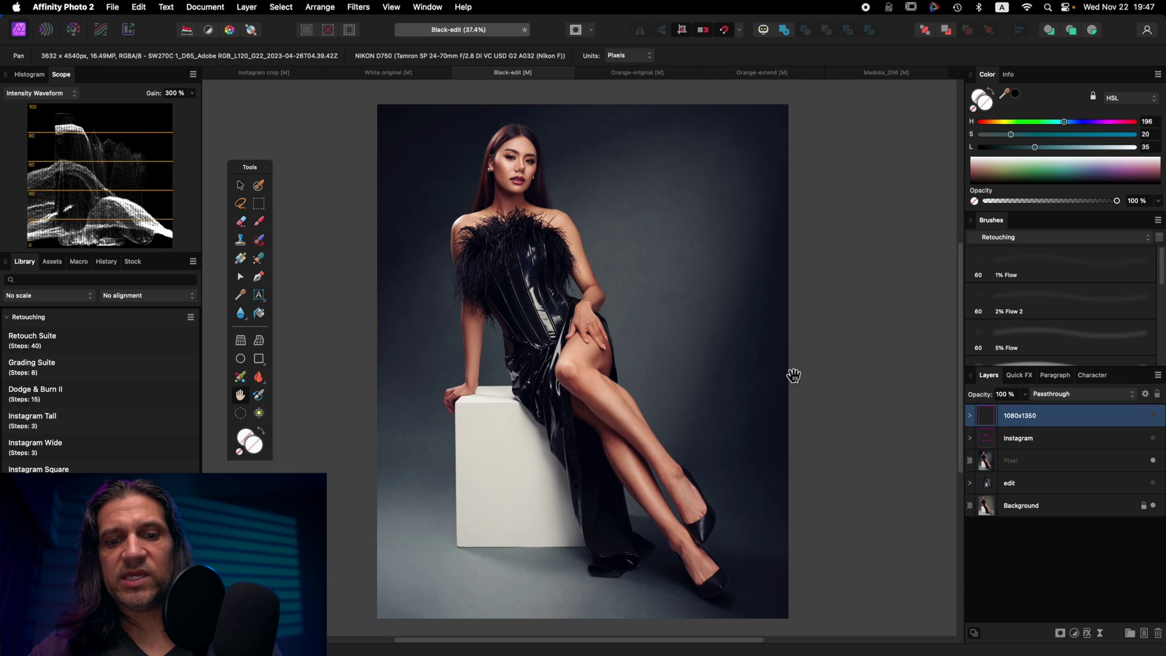
{"action": "key", "text": "super+1"}
{"action": "key", "text": "super+0"}
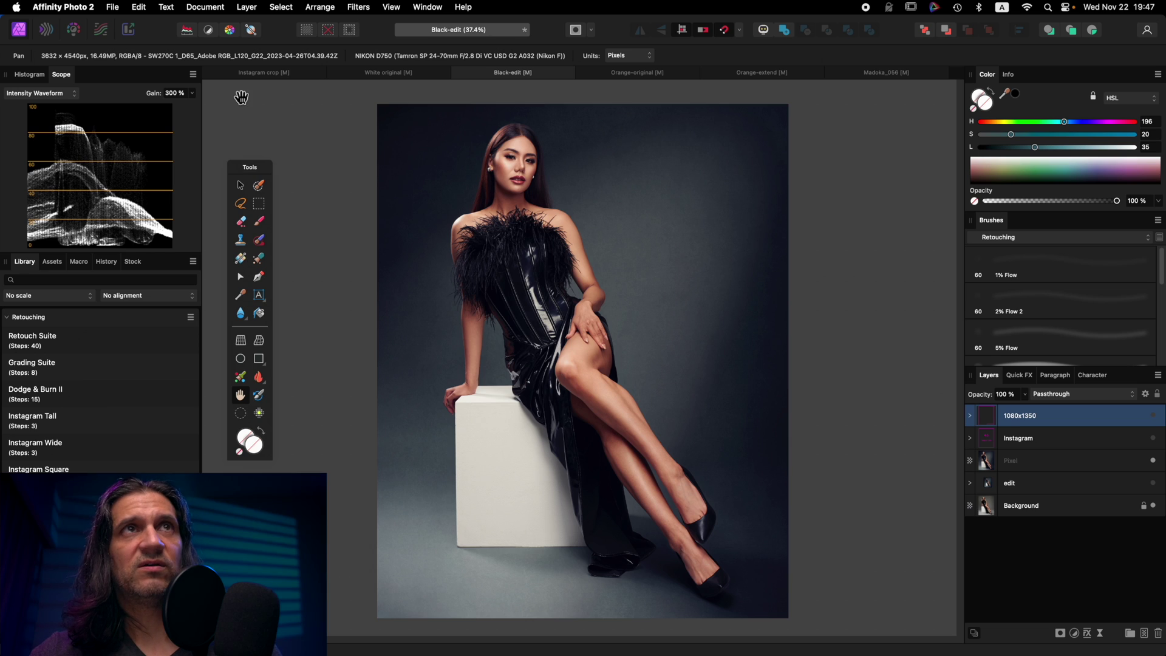
{"action": "left_click", "coordinate": [91, 426]}
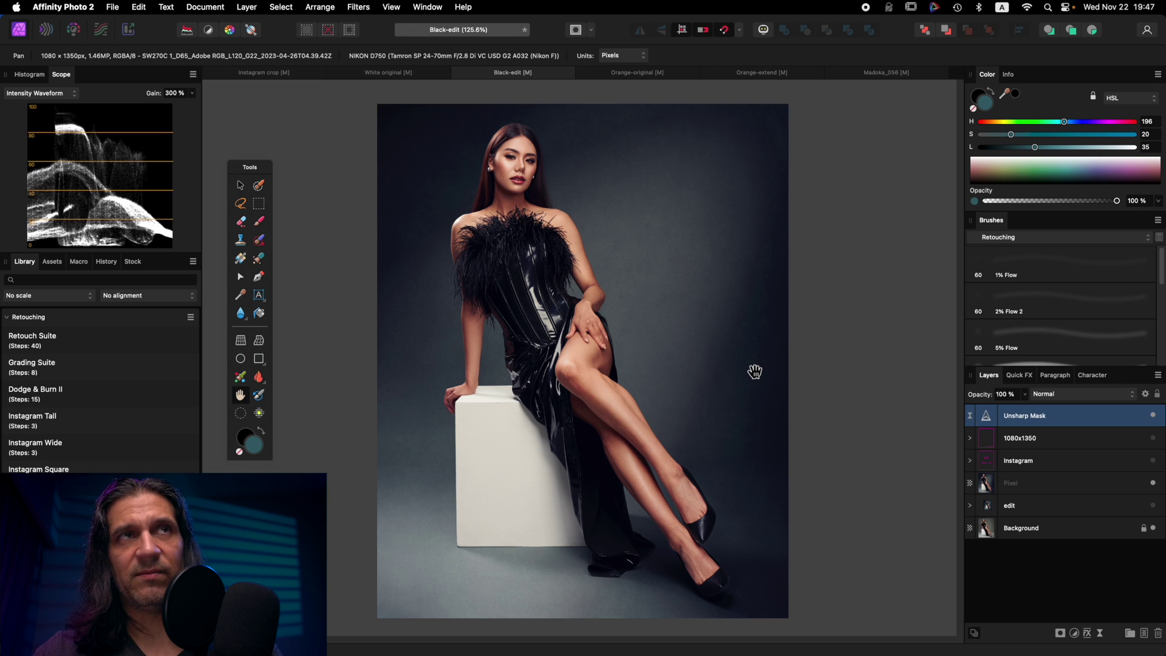
Check the 1080×1350 JPEG export settings, then cancel without exporting
{"action": "left_click", "coordinate": [112, 7]}
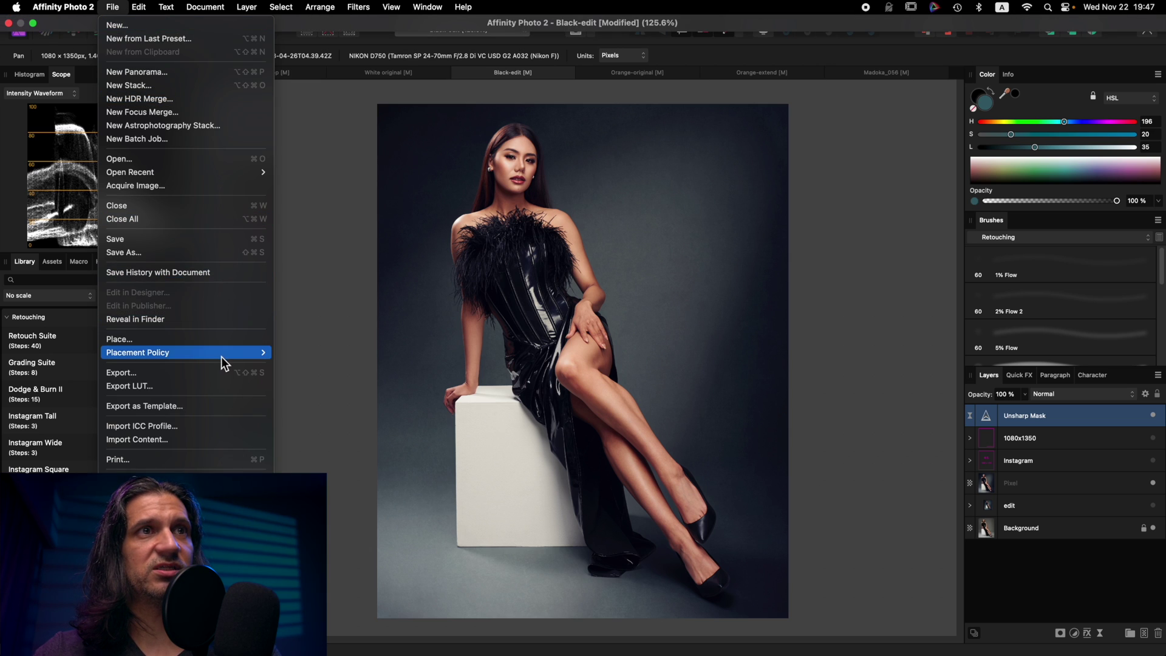
{"action": "left_click", "coordinate": [236, 372]}
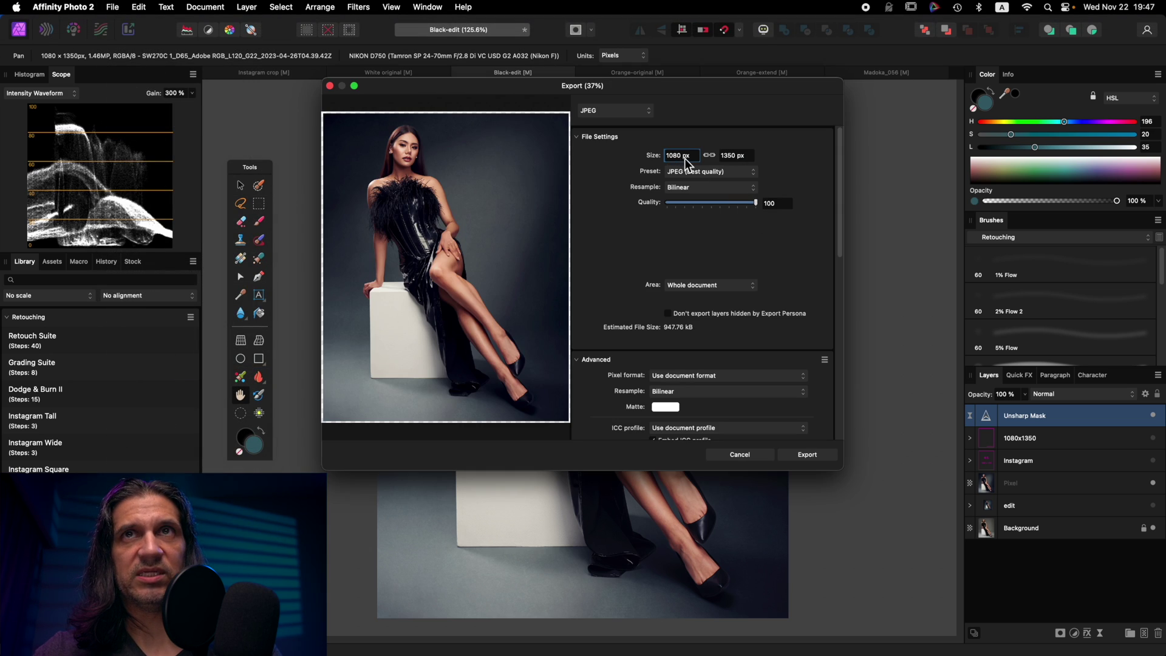
{"action": "left_click", "coordinate": [739, 454]}
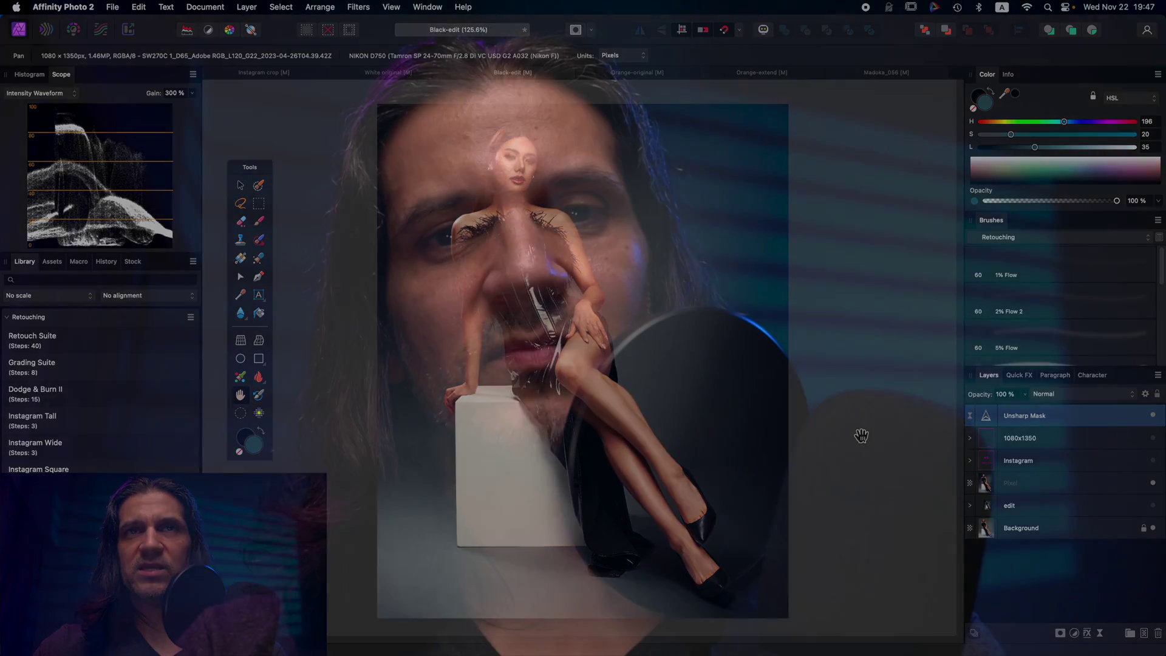